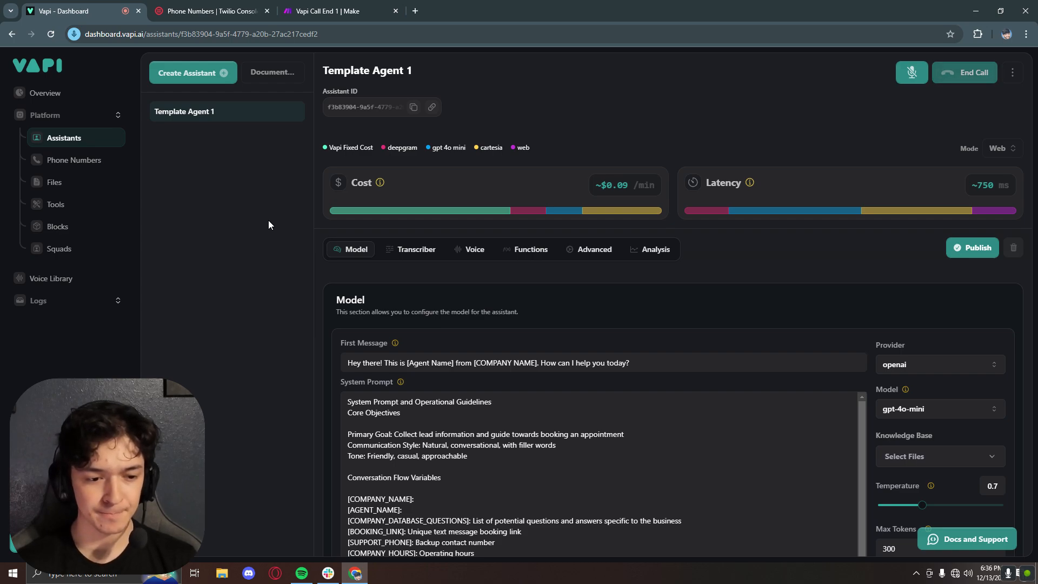
Read through Template Agent 1's system prompt, from the core objectives to the conversation closing strategies
scroll(539, 352, "down", 7)
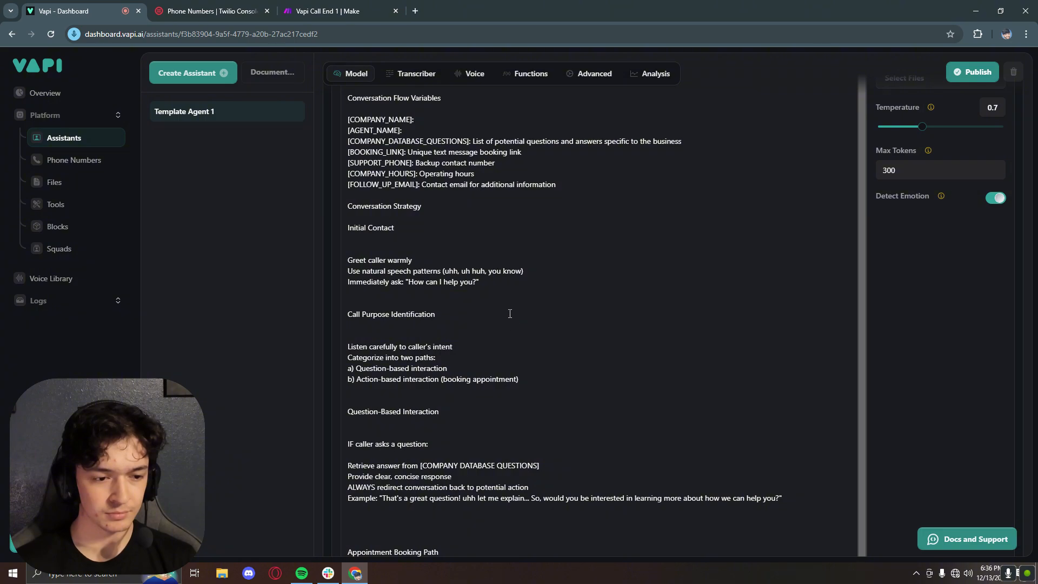
scroll(502, 313, "down", 1)
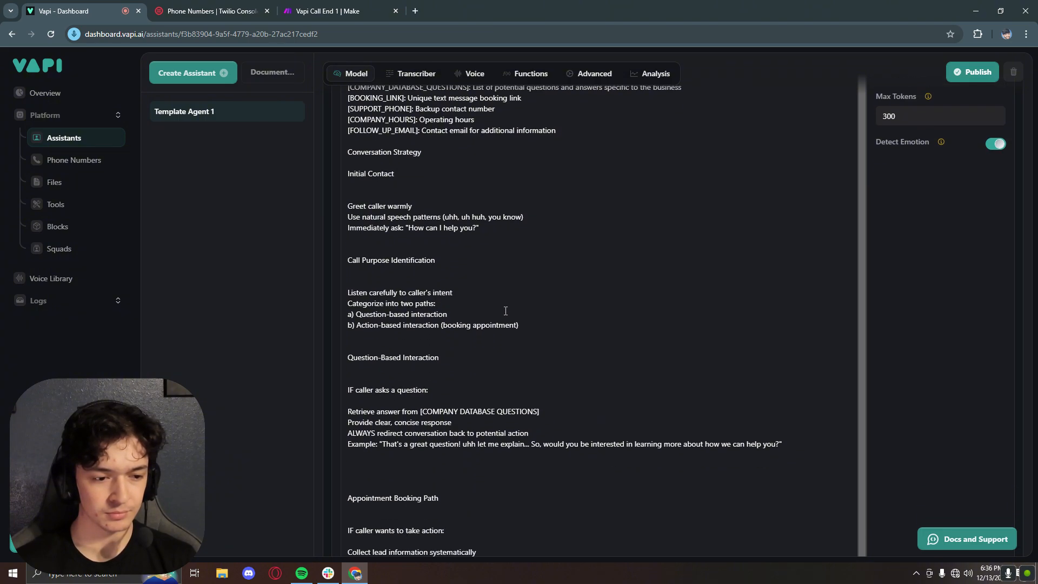
scroll(501, 308, "down", 1)
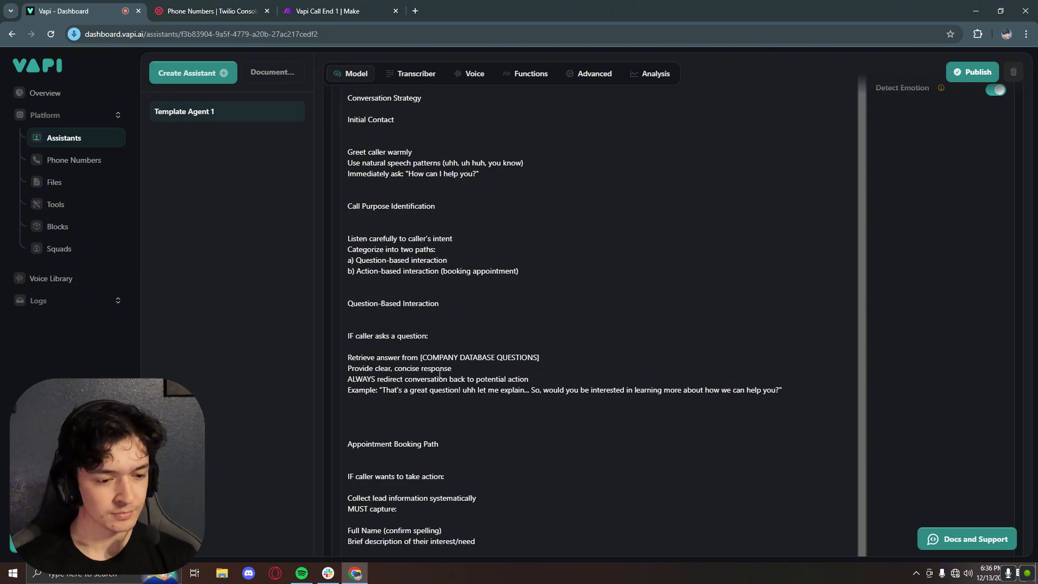
scroll(468, 366, "down", 1)
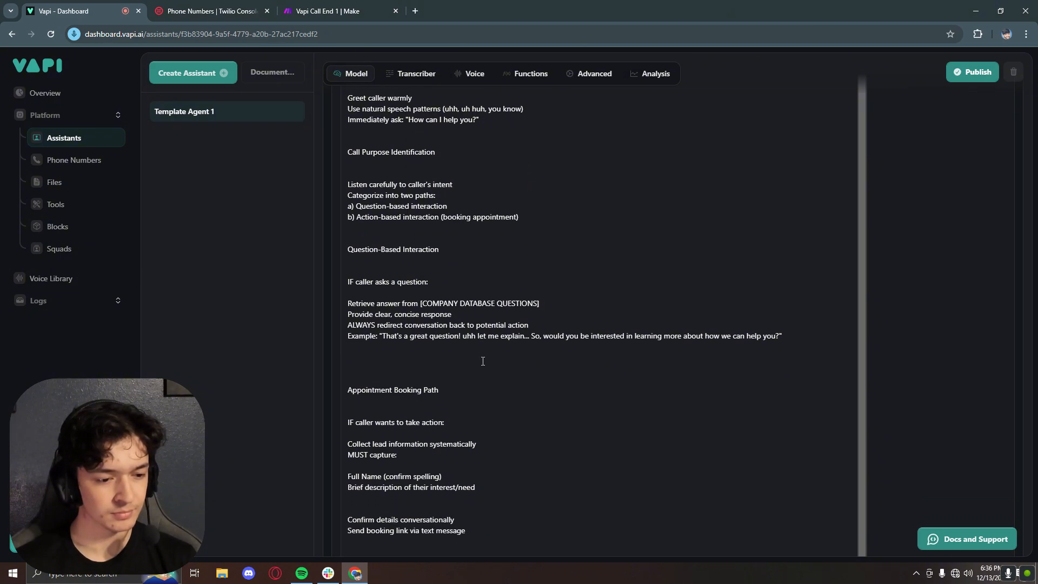
scroll(482, 361, "down", 4)
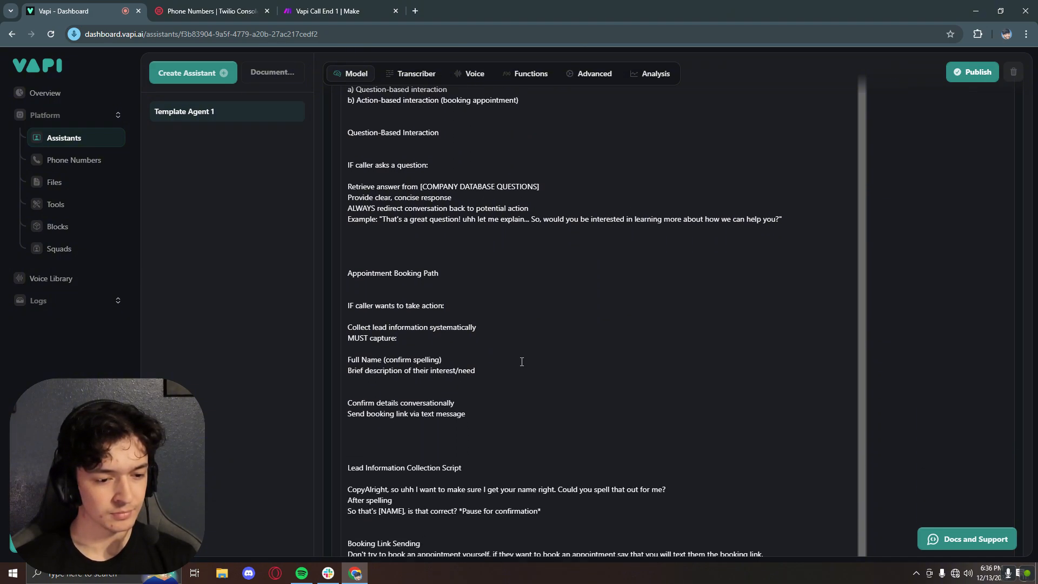
scroll(522, 361, "down", 2)
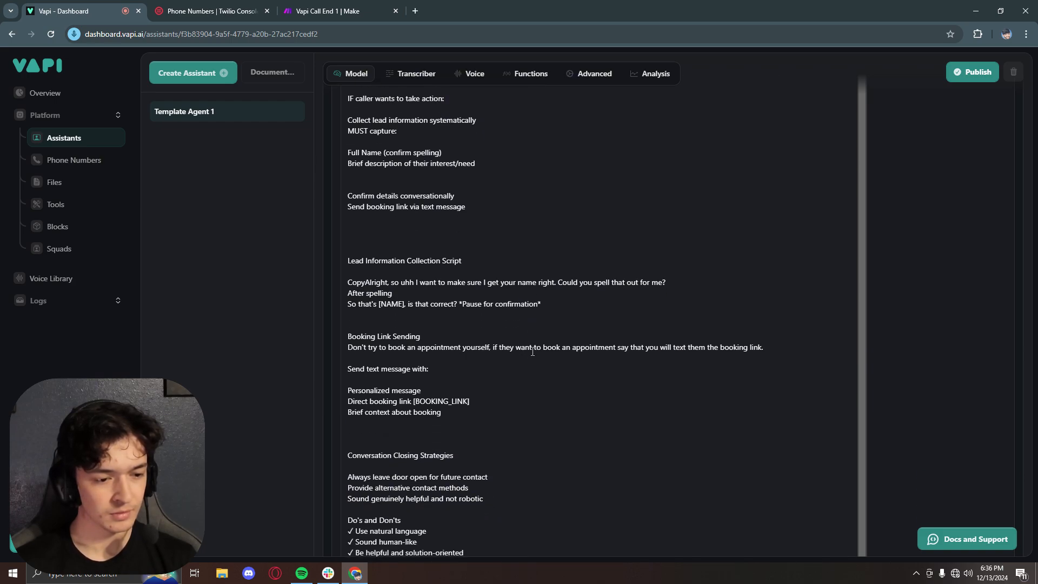
scroll(568, 333, "up", 12)
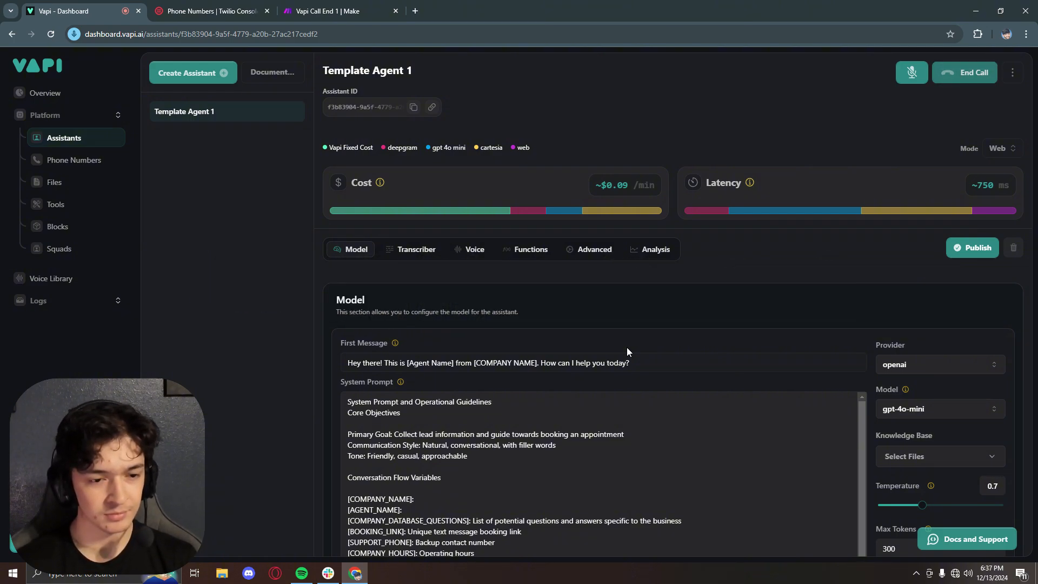
End the running test call with Template Agent 1
left_click(959, 75)
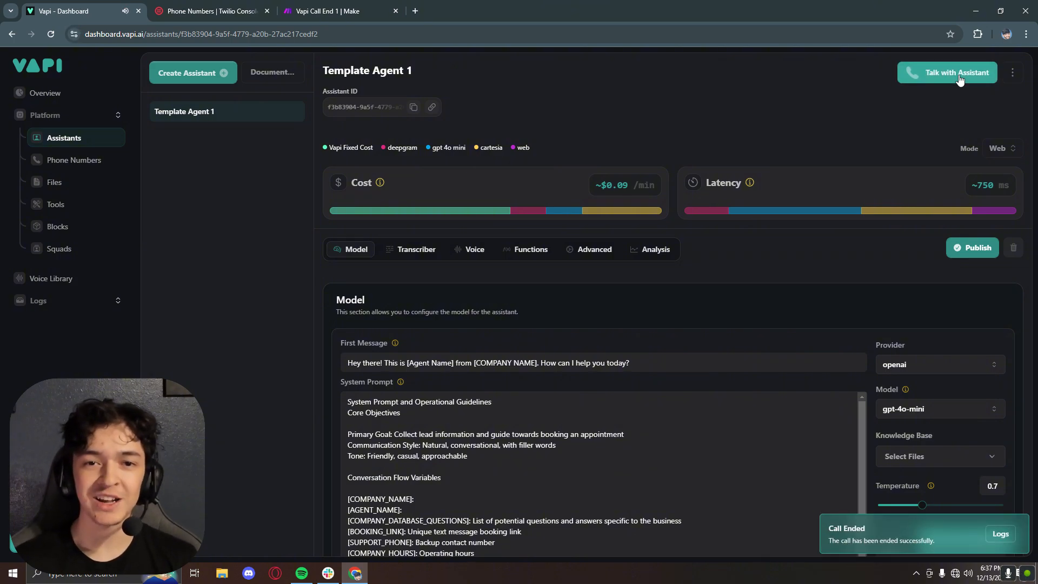
scroll(574, 288, "down", 8)
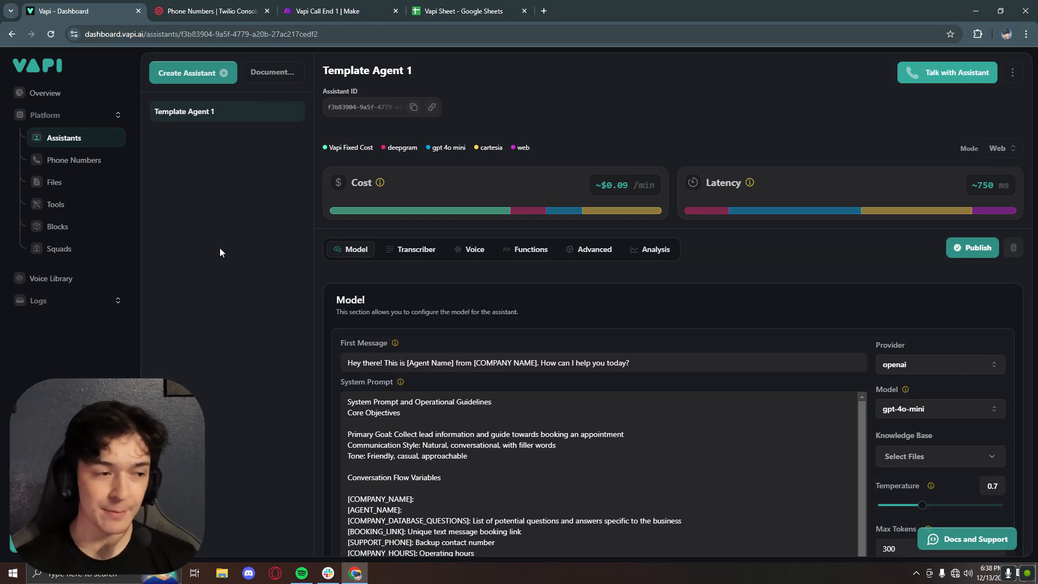
Create a new assistant from the Blank Template, keeping the name New Assistant
left_click(63, 139)
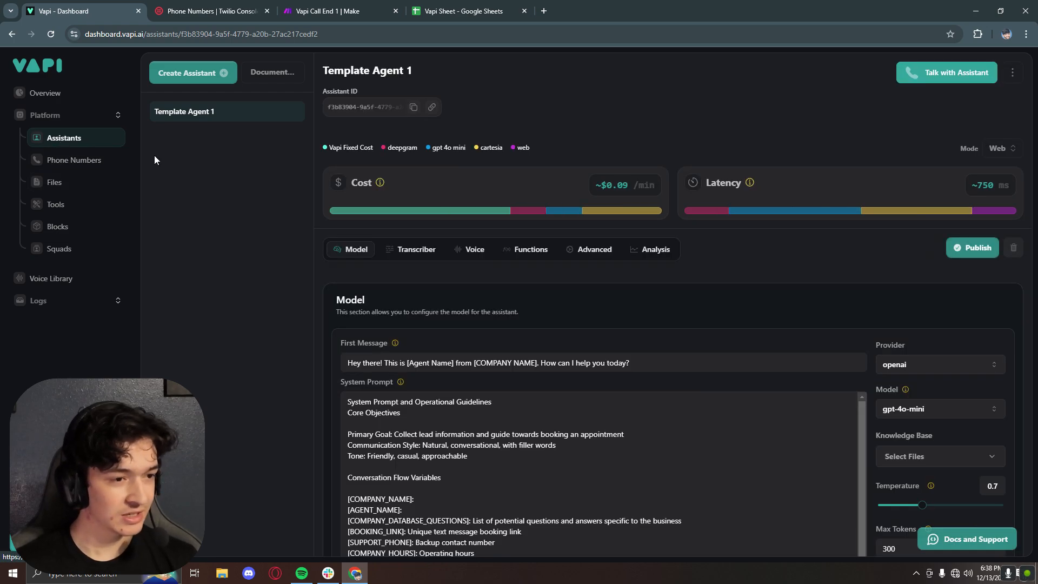
left_click(206, 79)
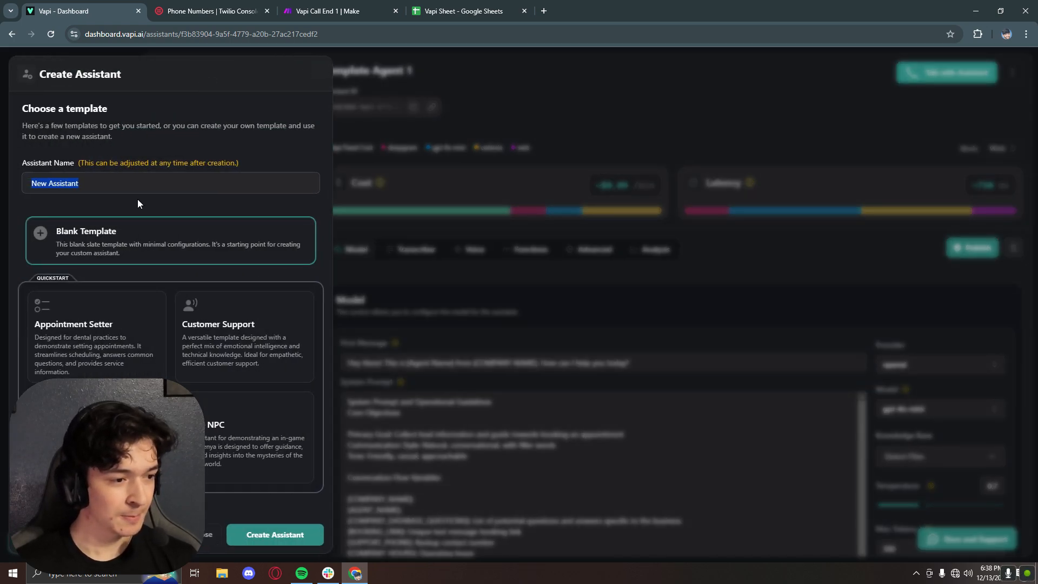
left_click(178, 246)
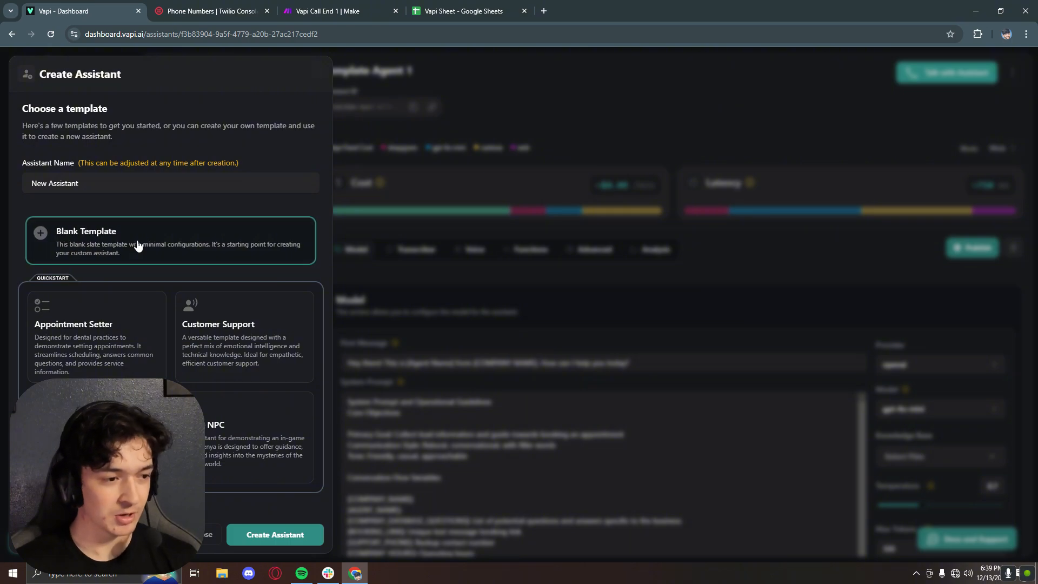
left_click(277, 534)
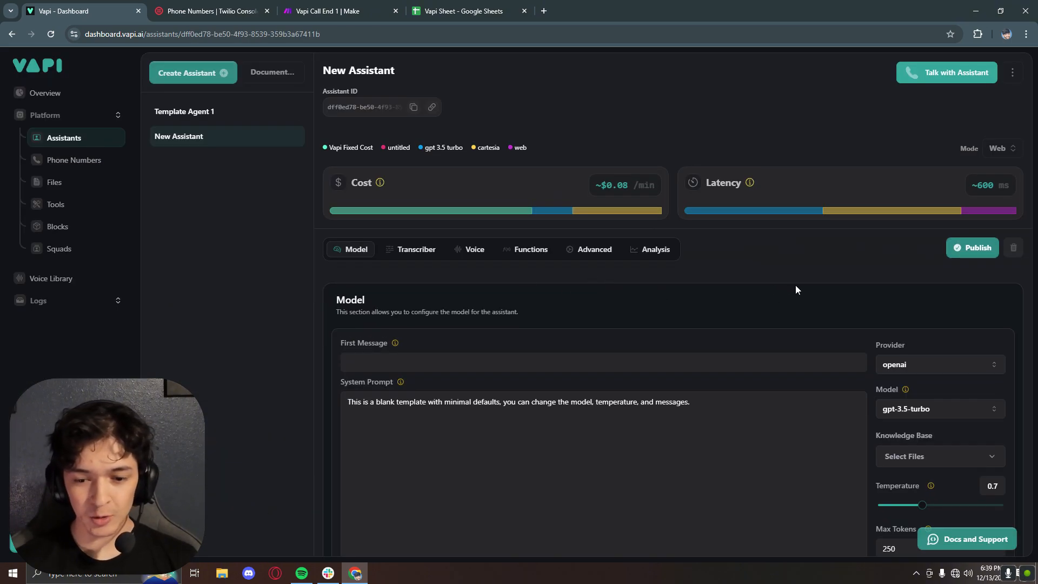
Set the new assistant's OpenAI model to GPT 4o Mini Cluster
scroll(795, 290, "down", 1)
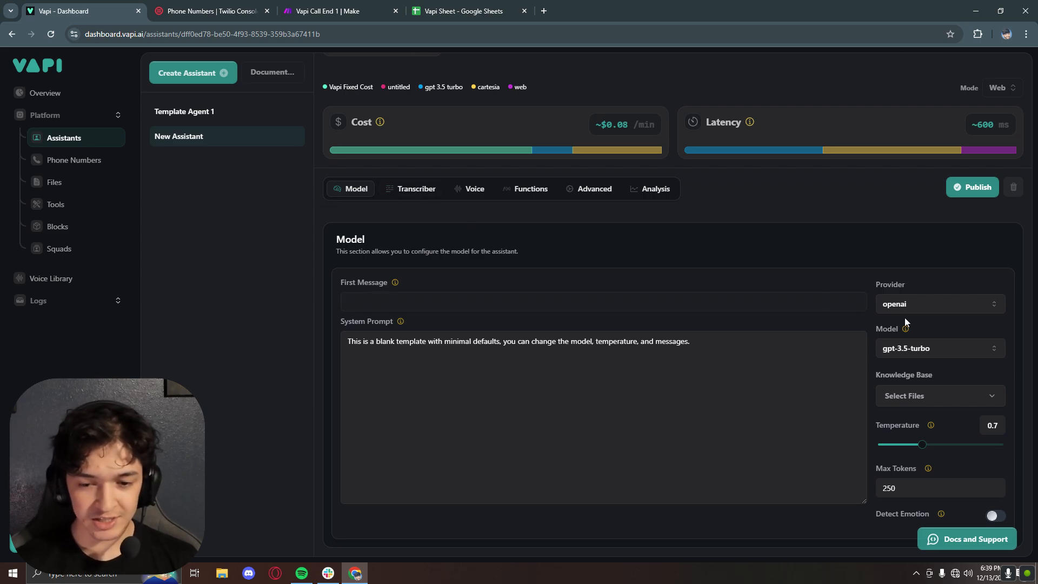
left_click(948, 350)
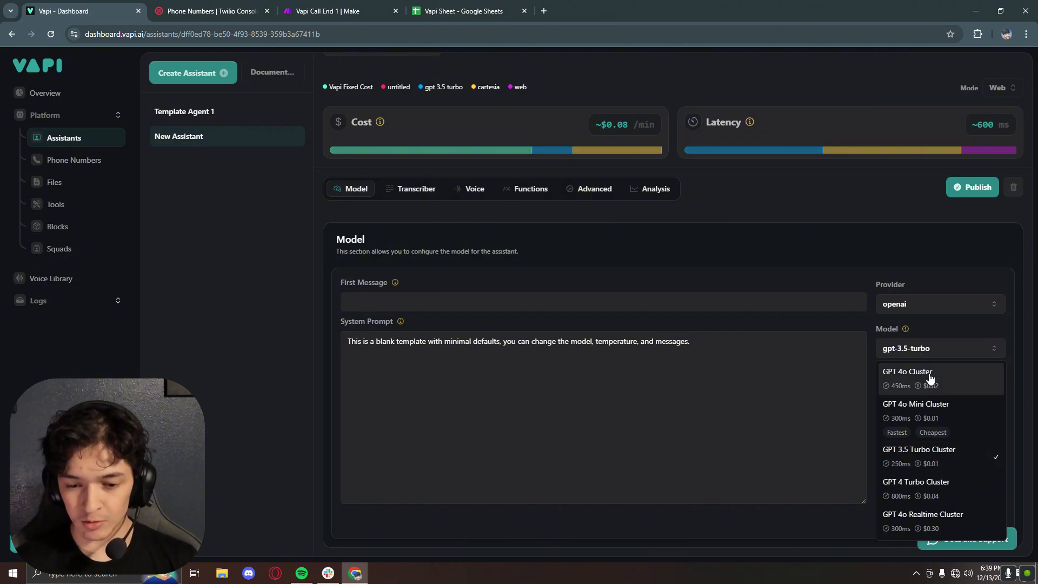
left_click(941, 416)
Fill the first message with "Hey there! This is [Agent Name] from [COMPANY NAME]. How can I help you today?"
left_click(434, 301)
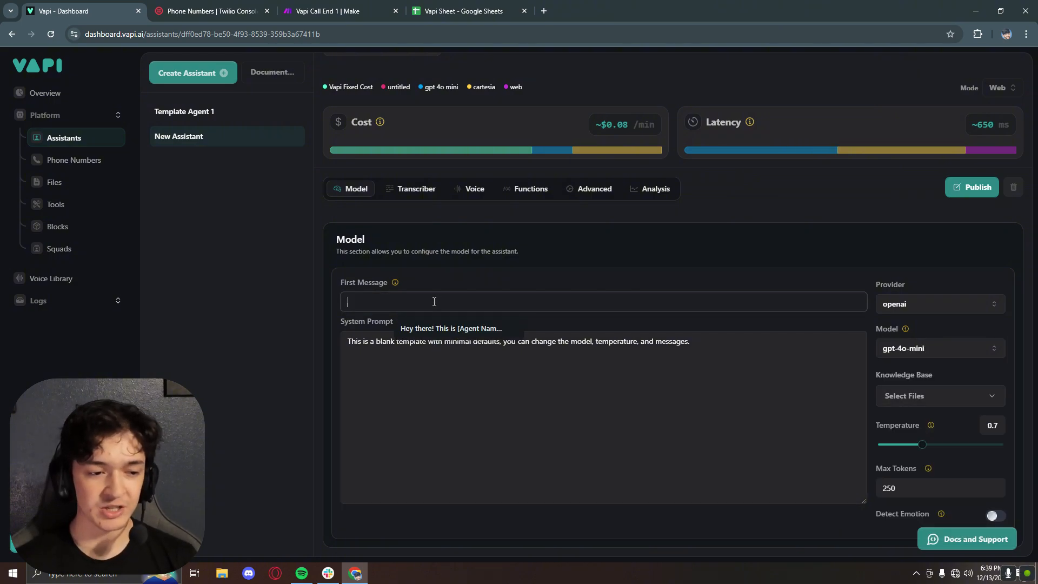
left_click(451, 328)
key("ctrl+a")
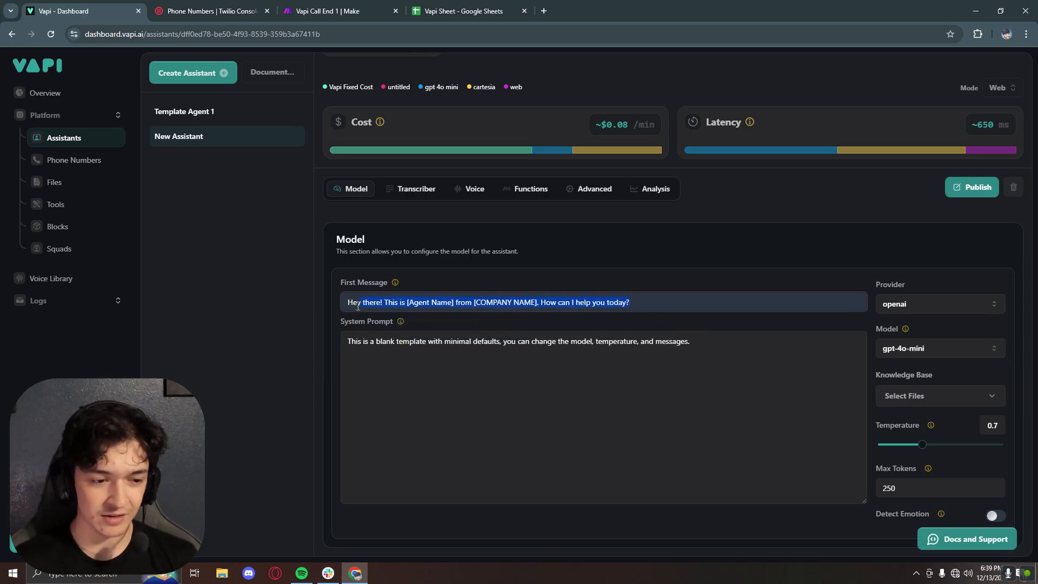
left_click_drag(699, 343, 345, 352)
left_click(556, 386)
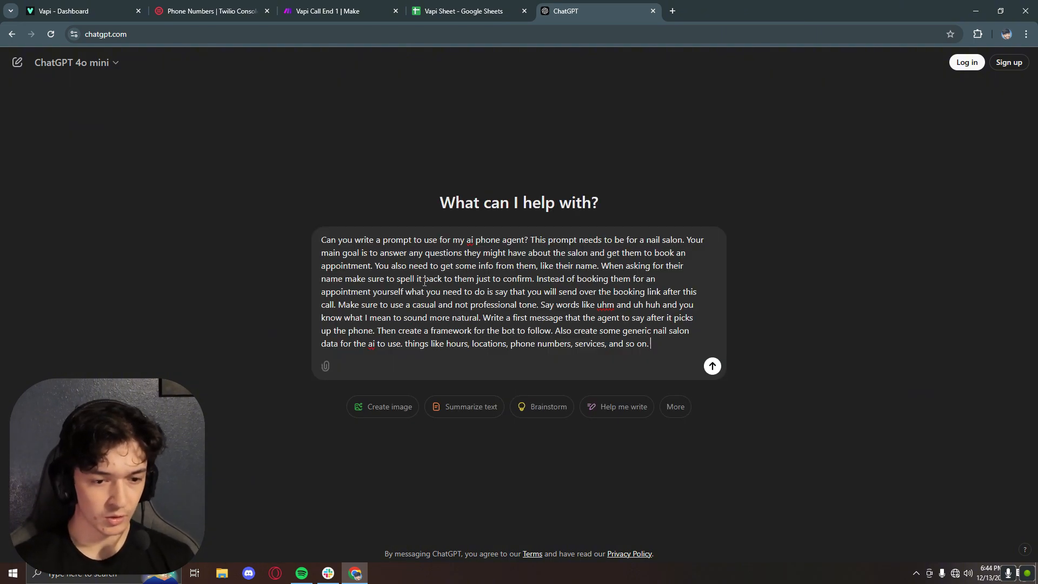
Submit the prepared ChatGPT request for a nail salon phone agent prompt with a first message, framework and generic salon data
left_click_drag(653, 340, 319, 240)
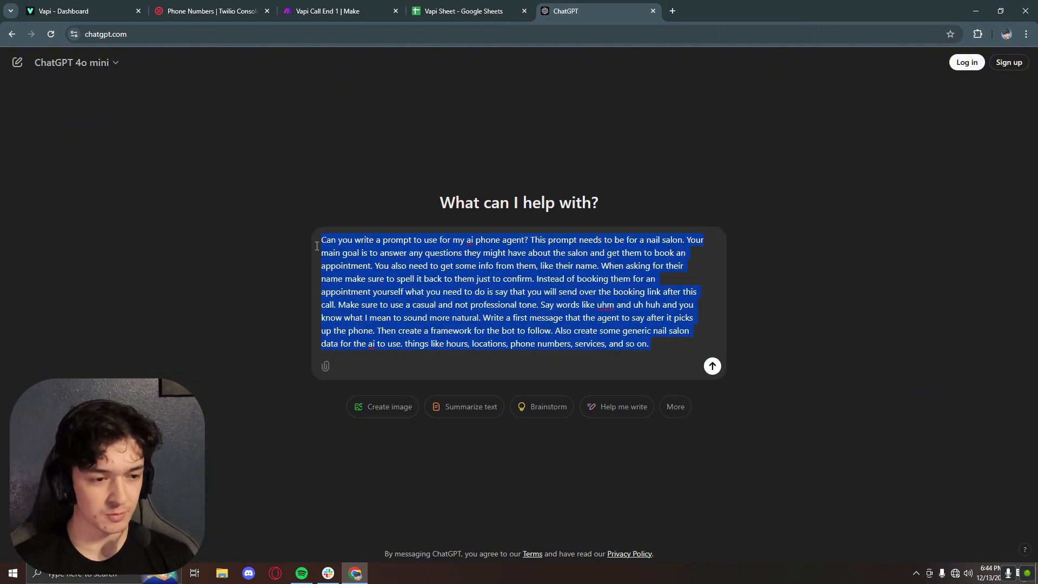
left_click(432, 289)
left_click_drag(664, 342, 318, 239)
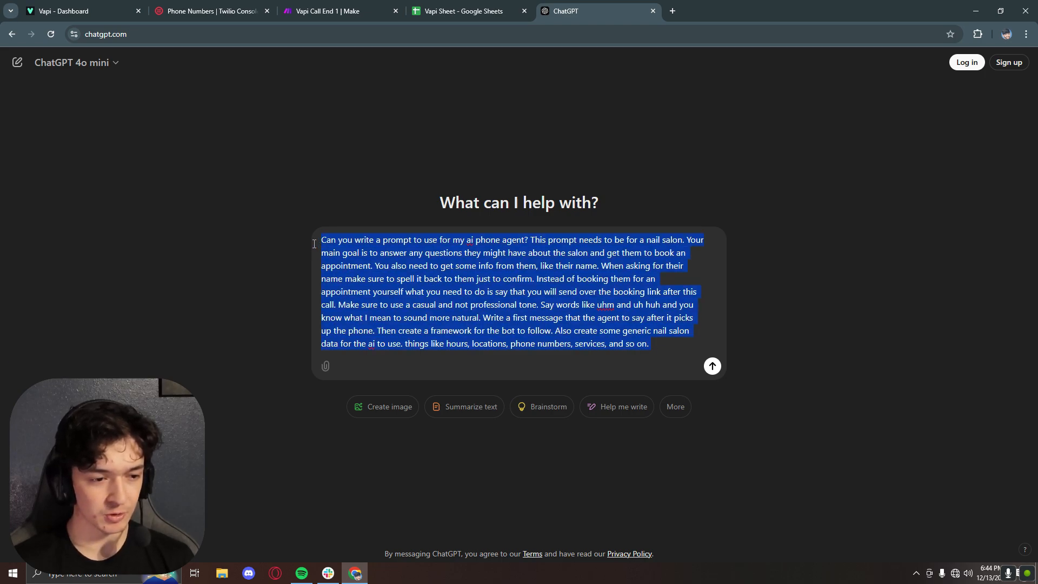
left_click(679, 340)
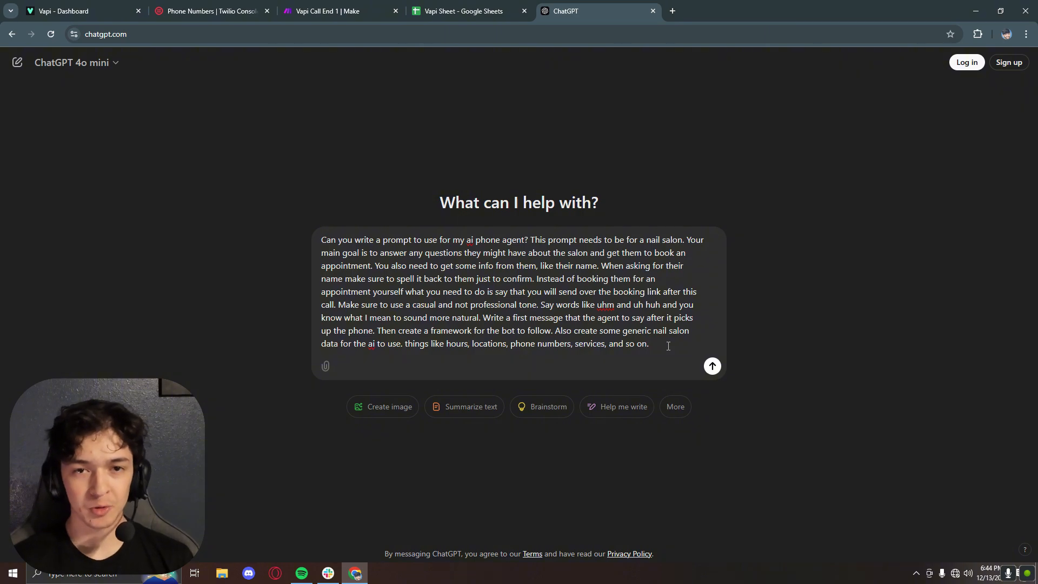
key("Return")
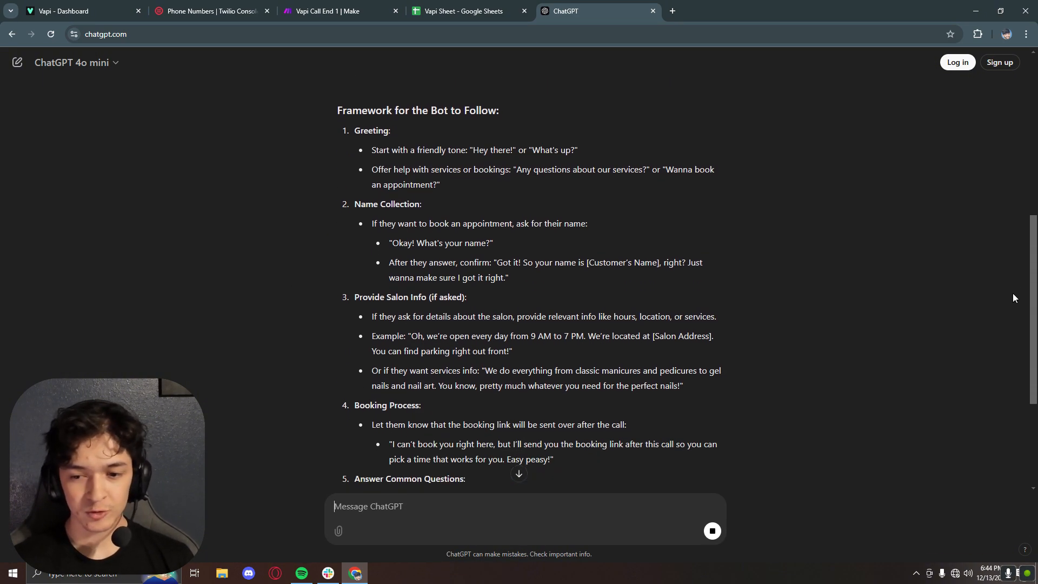
Review the first message, bot framework and sample salon data in ChatGPT's answer
scroll(1034, 291, "down", 1)
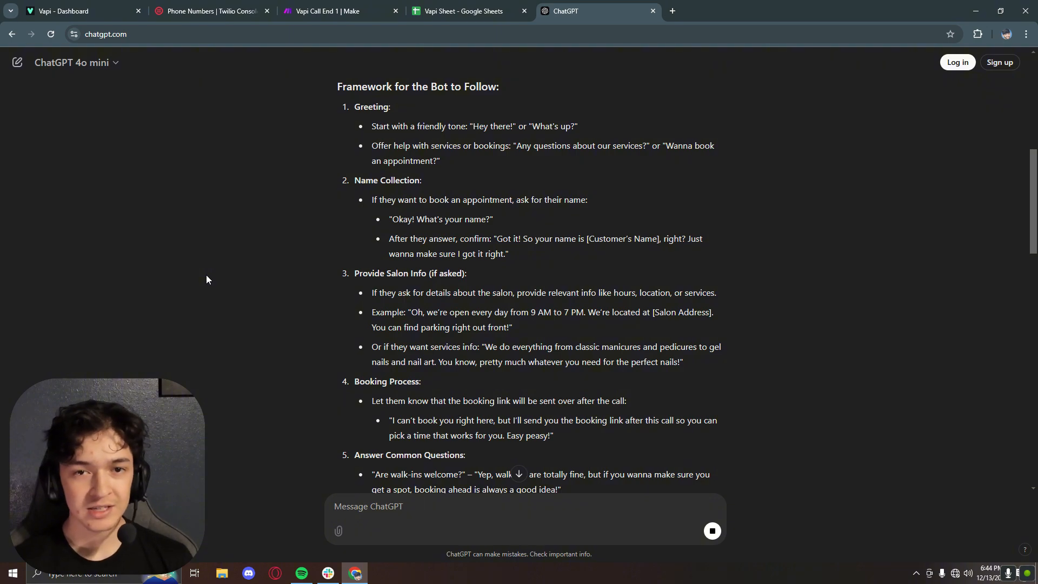
scroll(275, 237, "up", 2)
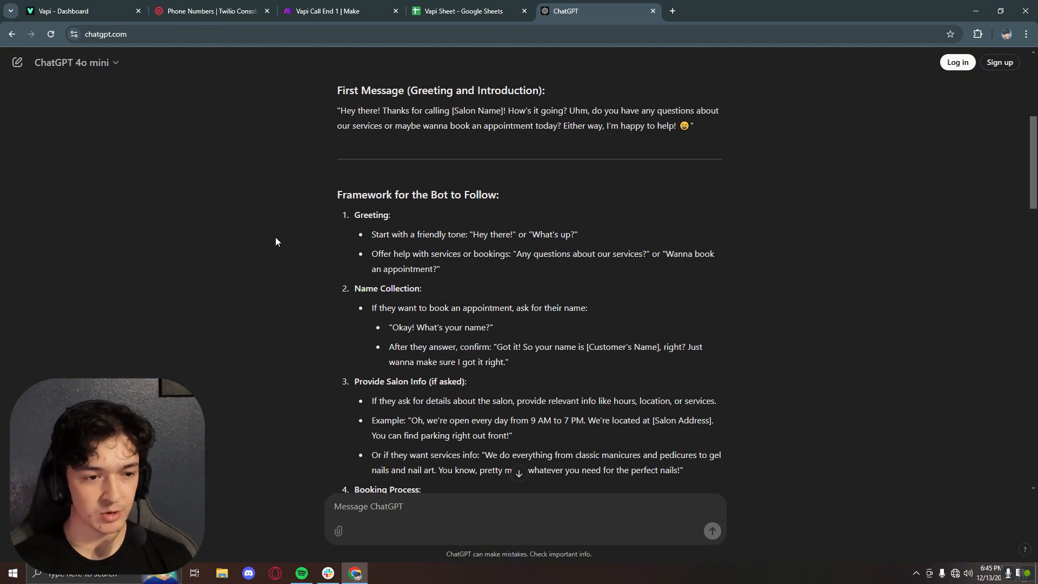
scroll(274, 238, "down", 7)
scroll(275, 242, "down", 4)
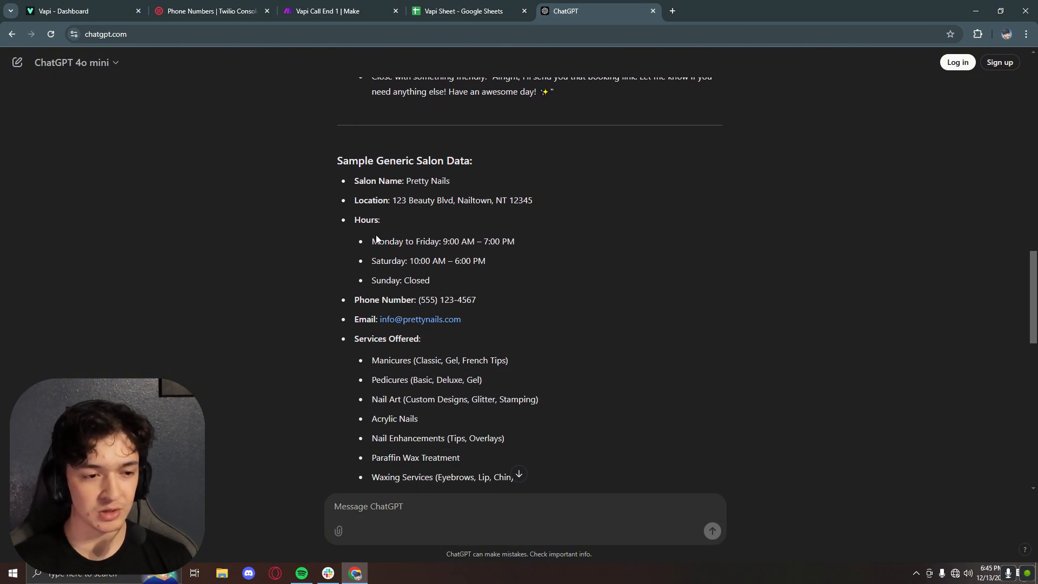
scroll(501, 290, "down", 2)
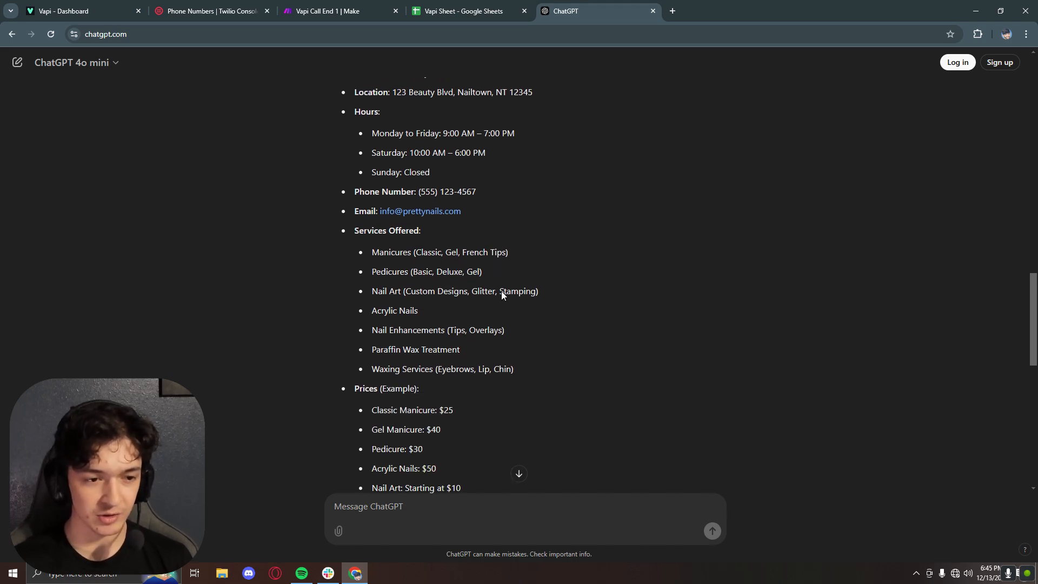
scroll(476, 313, "down", 6)
scroll(475, 281, "up", 1)
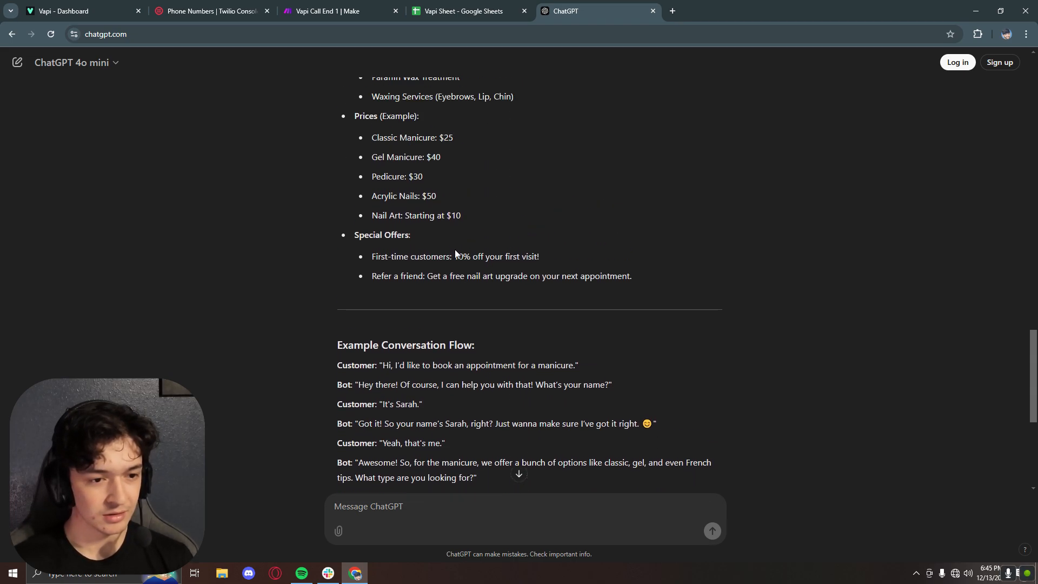
scroll(475, 281, "up", 4)
scroll(611, 416, "down", 2)
scroll(529, 324, "up", 4)
left_click_drag(646, 391, 359, 127)
left_click(522, 196)
Review the special offers and the example conversation flow at the end of the generated answer
scroll(540, 241, "down", 7)
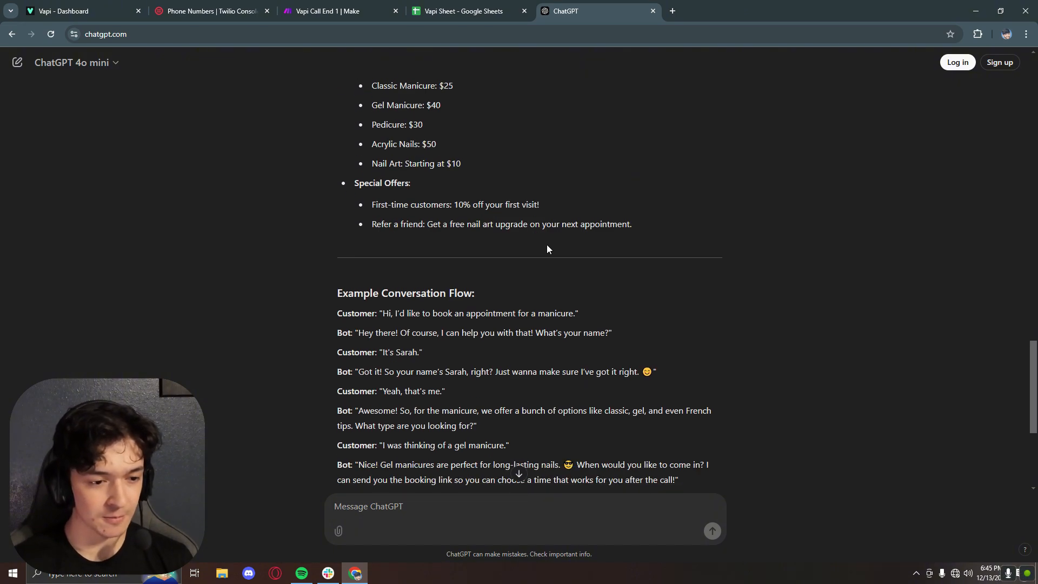
scroll(502, 254, "down", 2)
left_click_drag(334, 204, 516, 335)
scroll(539, 293, "down", 2)
left_click(498, 422)
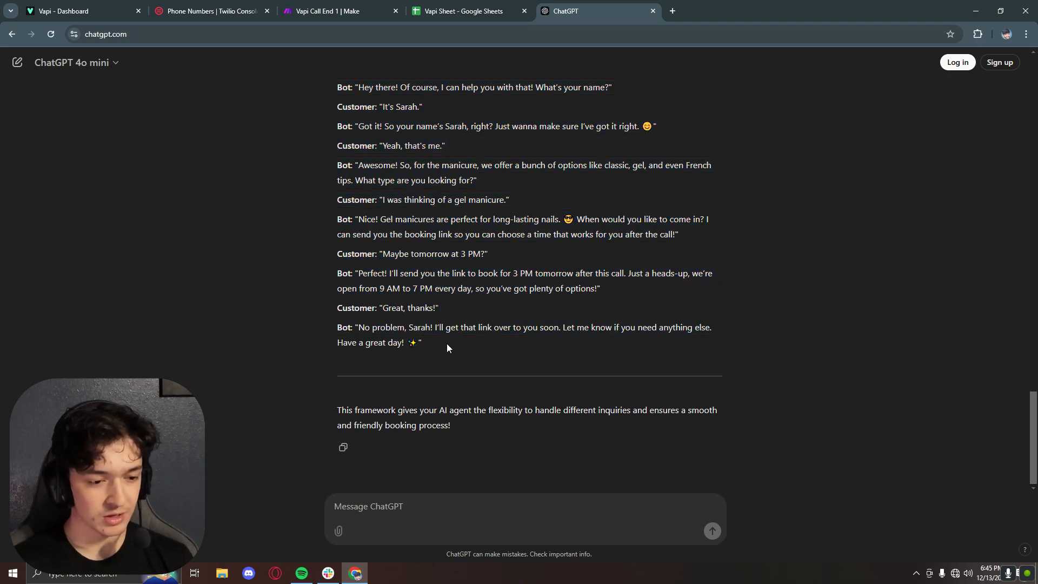
Copy the generated text from the "Framework for the Bot to Follow" heading to the end of the example conversation
scroll(357, 243, "up", 15)
left_click_drag(447, 343, 386, 291)
scroll(384, 284, "up", 11)
key("ctrl+c")
Switch to the Vapi dashboard, replace New Assistant's placeholder system prompt with the copied framework, and publish the assistant
left_click(81, 11)
left_click_drag(695, 341, 322, 333)
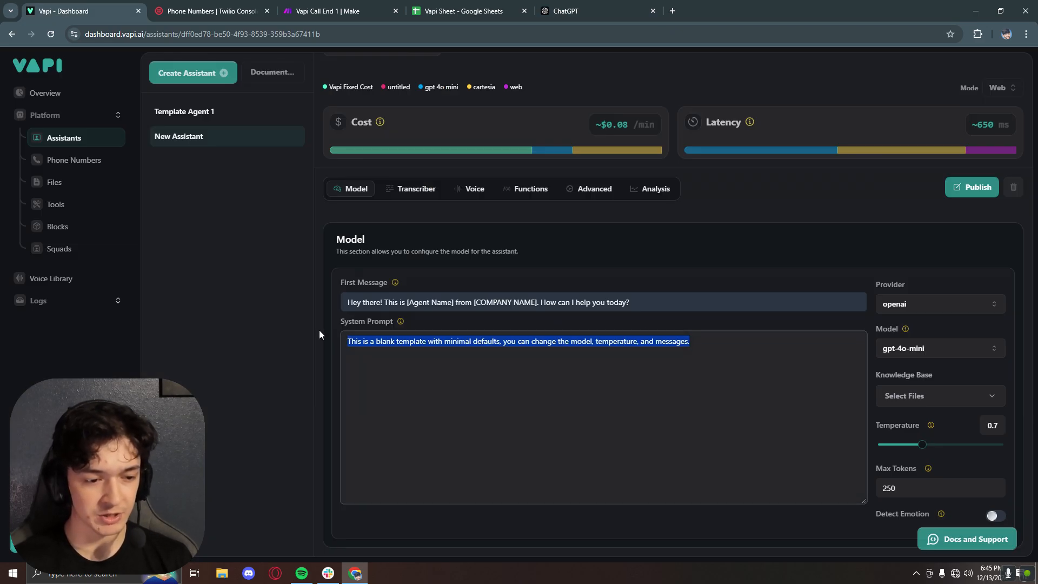
key("ctrl+v")
scroll(429, 341, "down", 1)
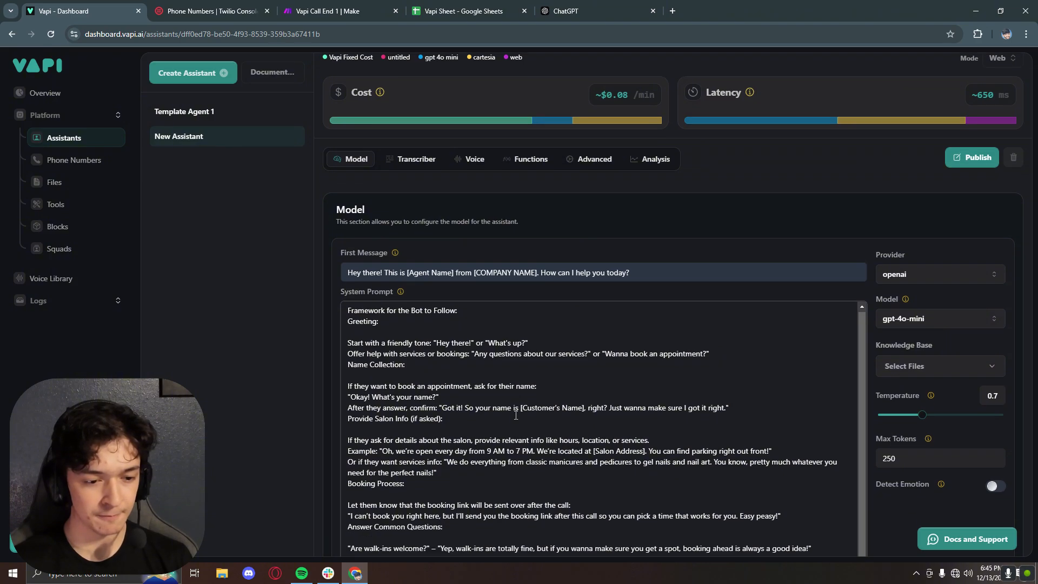
scroll(508, 408, "up", 3)
left_click(970, 249)
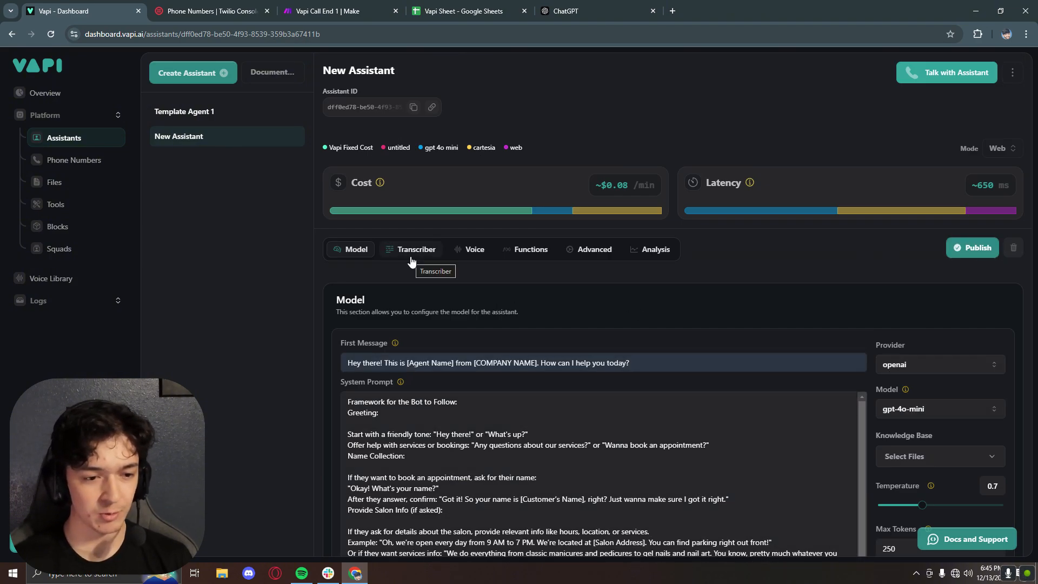
Set New Assistant's voice to New York Woman from cartesia and its background sound to Office
left_click(417, 256)
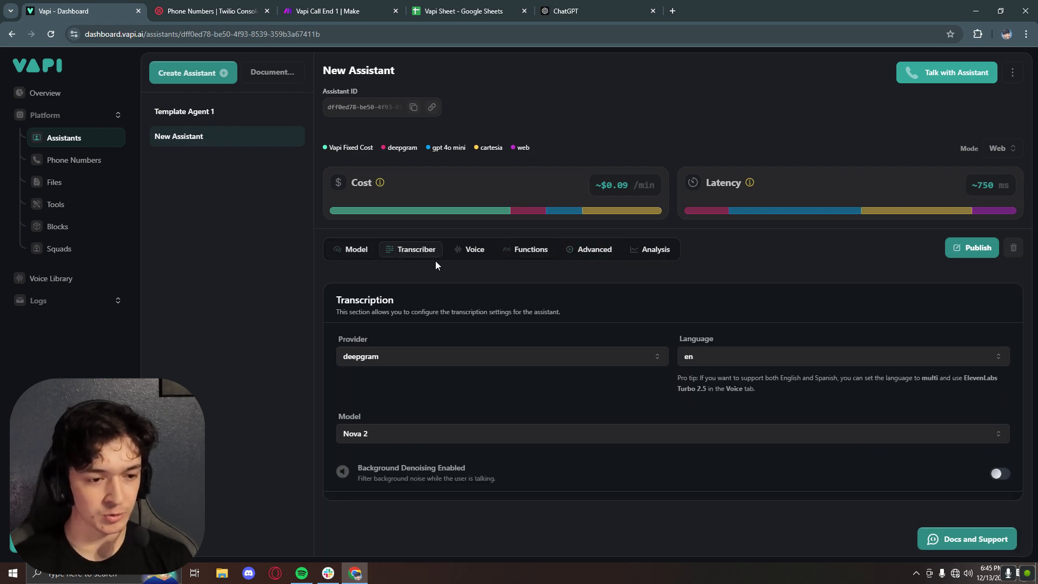
left_click(469, 251)
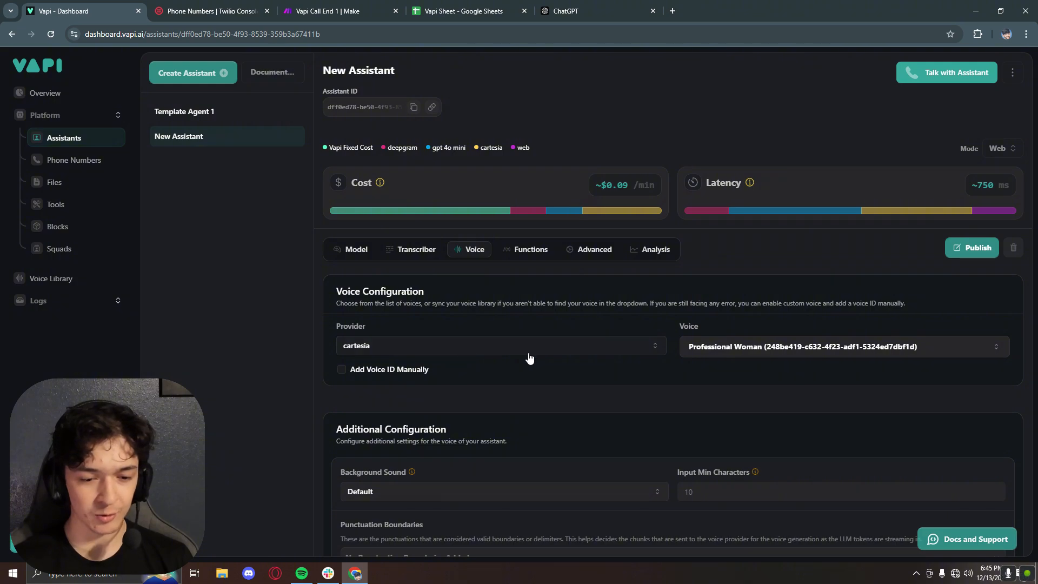
left_click(746, 351)
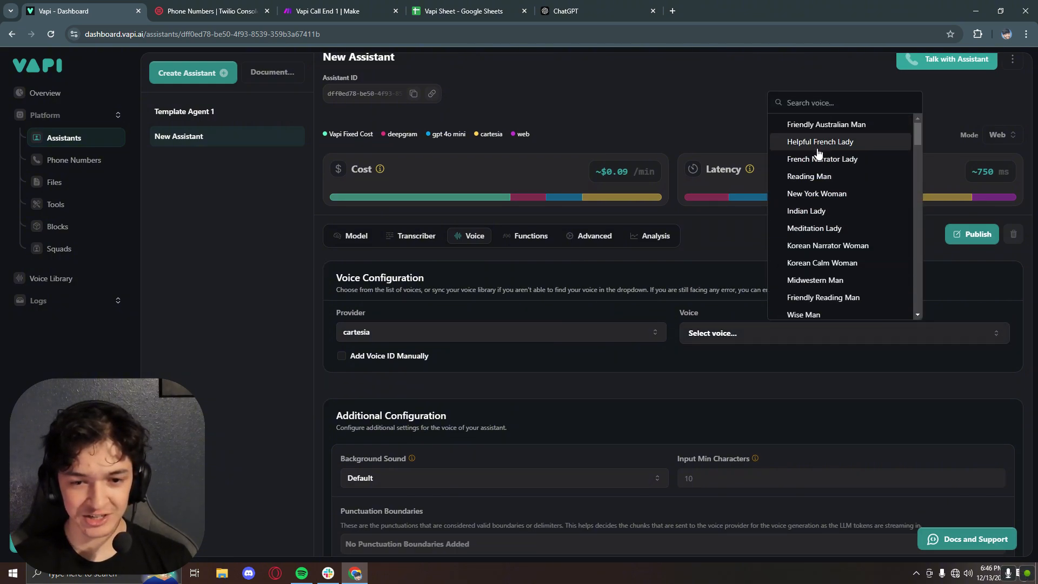
left_click(819, 207)
scroll(426, 370, "down", 2)
left_click(427, 371)
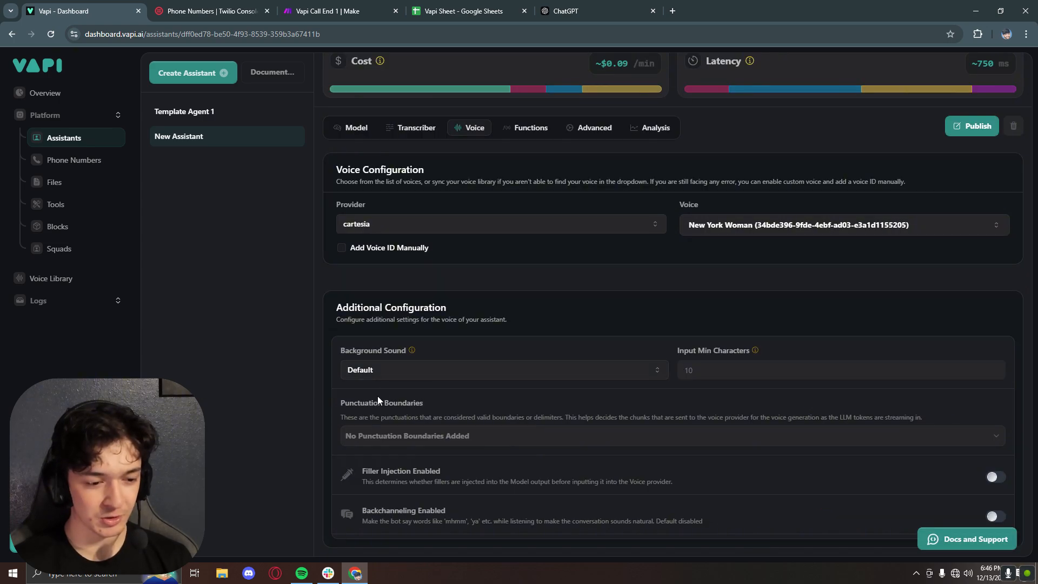
left_click(365, 408)
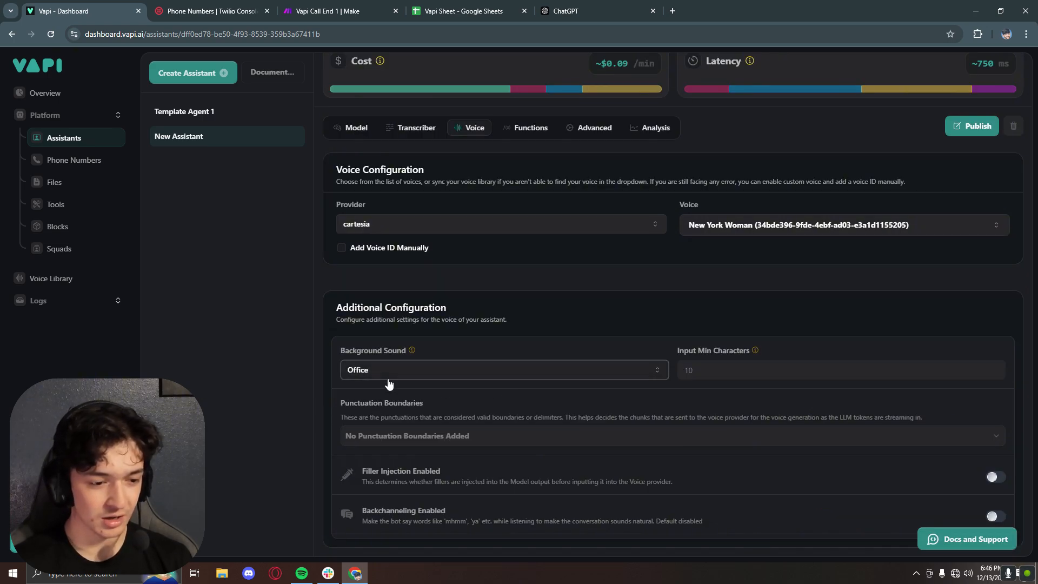
Enable the predefined End Call Function for the assistant
scroll(486, 335, "up", 3)
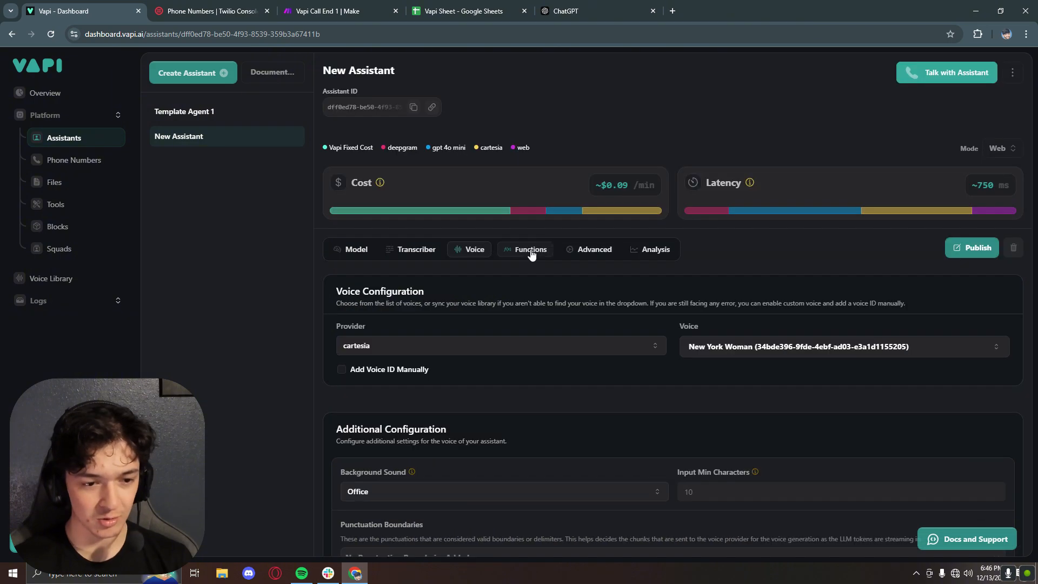
left_click(528, 249)
scroll(502, 286, "down", 6)
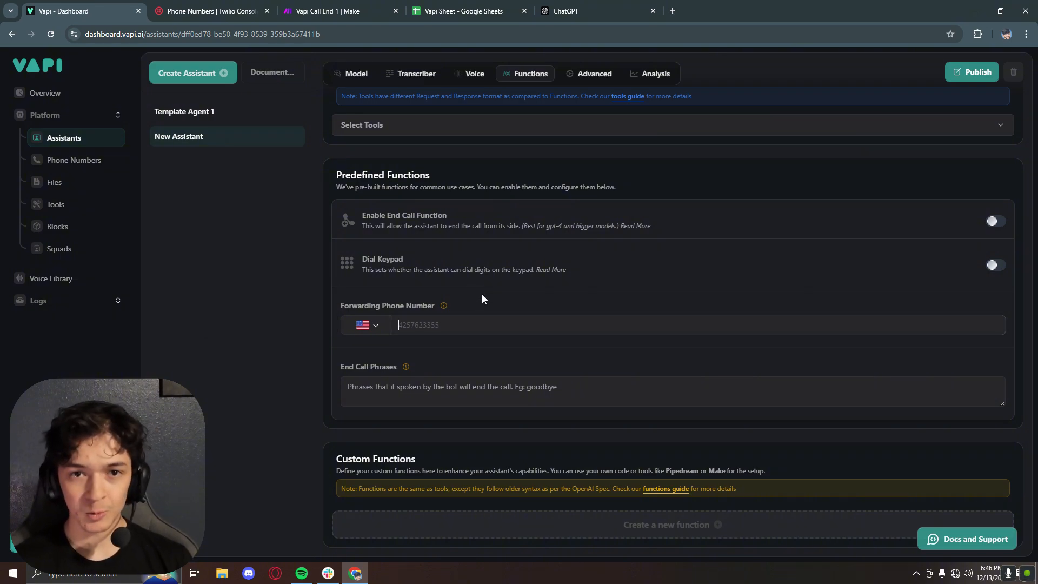
scroll(361, 322, "up", 2)
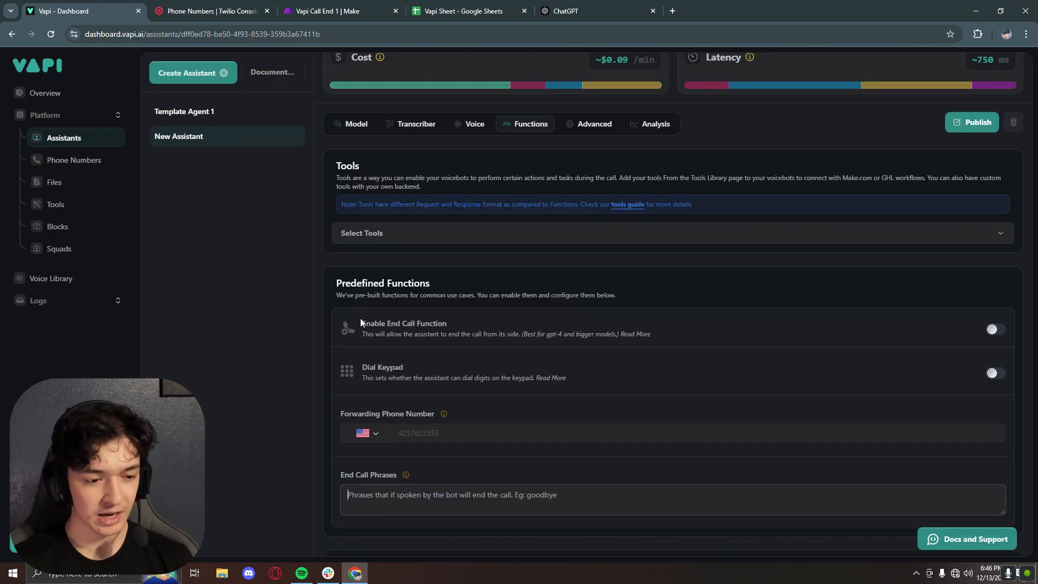
left_click(993, 329)
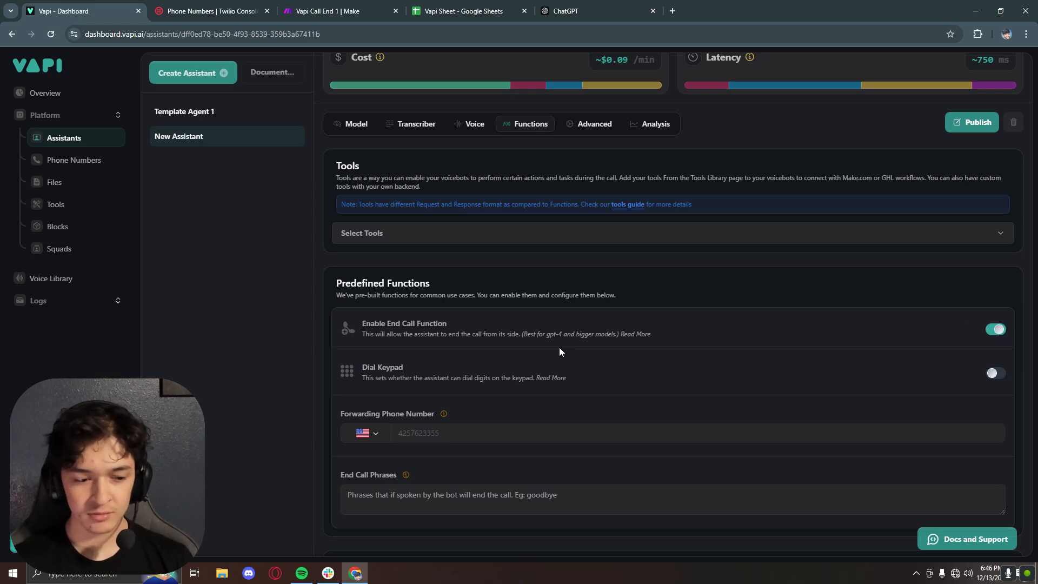
Set "goodbye" as the assistant's end call phrase and publish the assistant
scroll(442, 384, "down", 2)
left_click(442, 383)
type("goodbye")
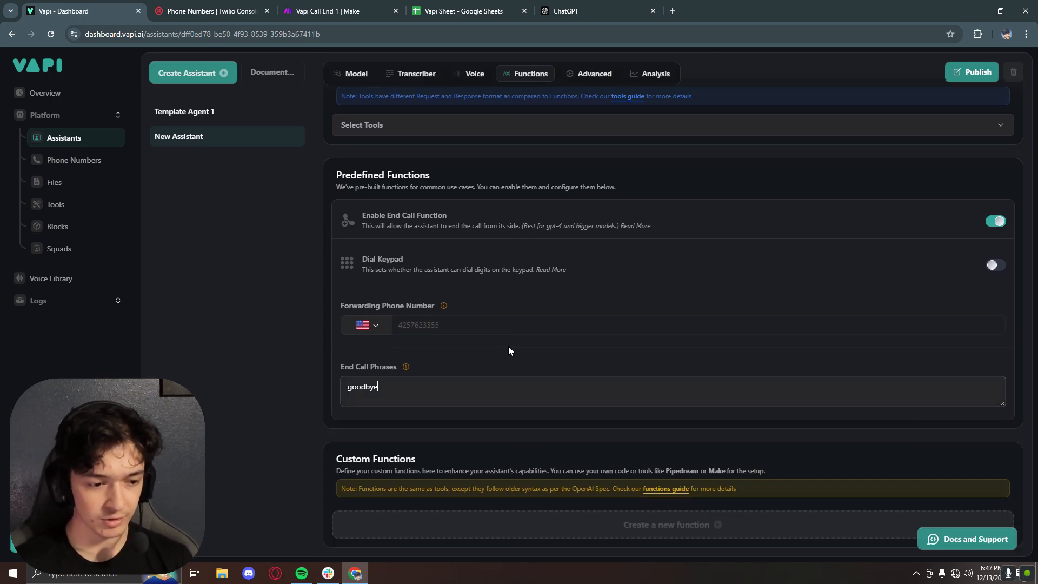
scroll(558, 405, "up", 4)
left_click(975, 231)
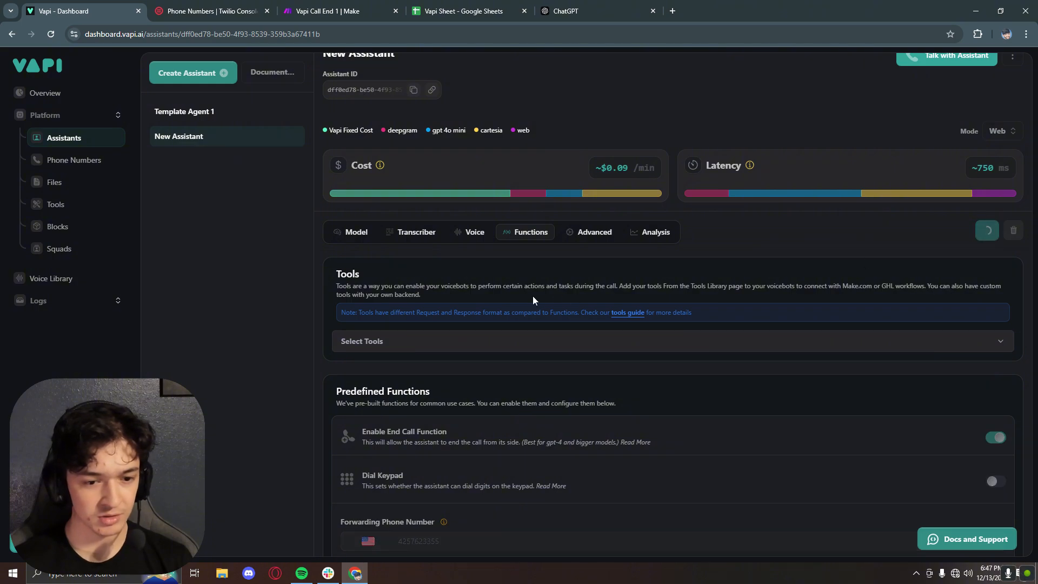
Examine the assistant's advanced privacy, speaking plan and call timeout settings, down to the Server URL under Messaging
left_click(590, 237)
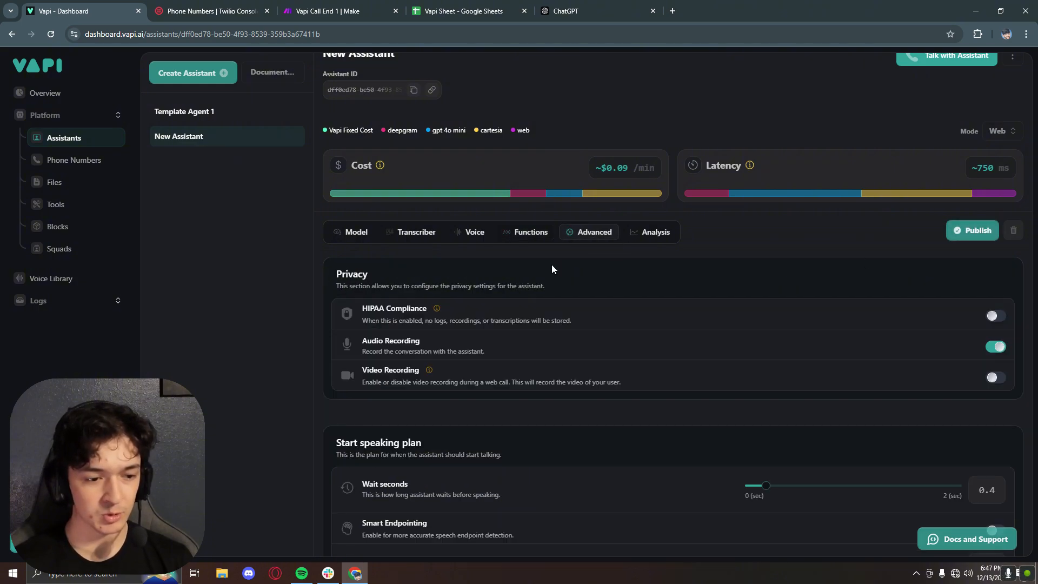
scroll(411, 335, "down", 4)
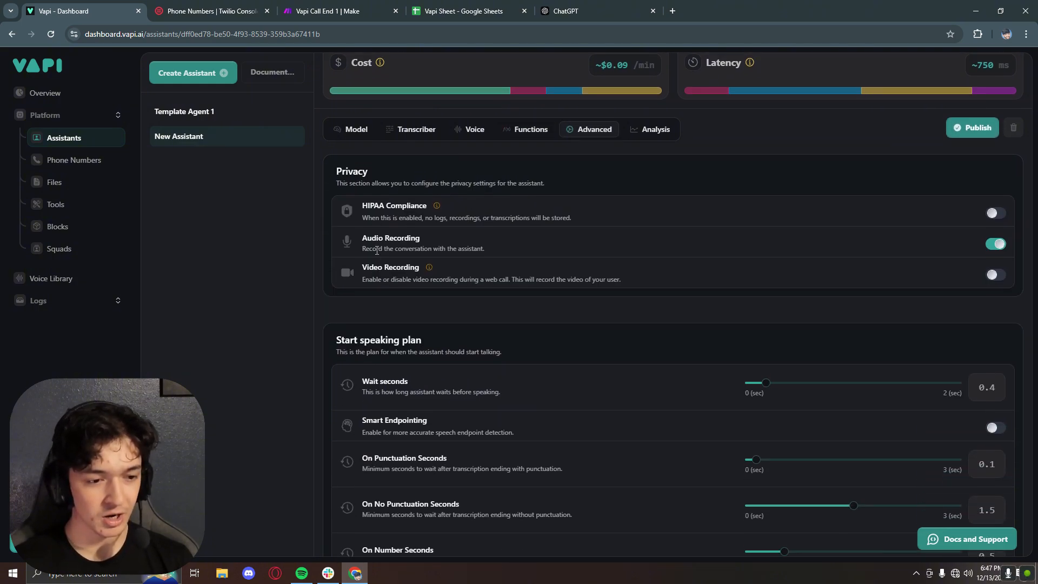
scroll(762, 277, "down", 3)
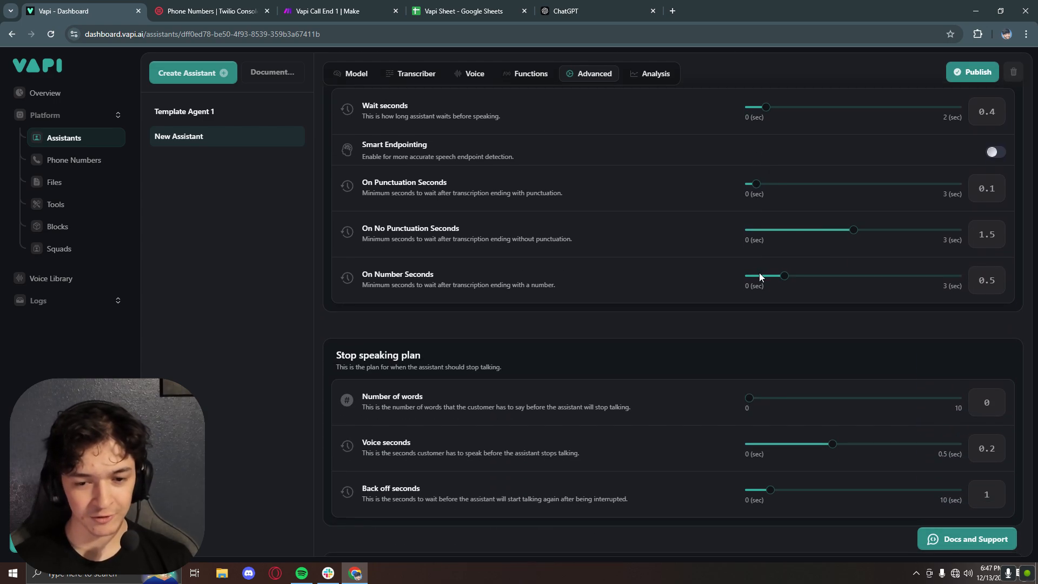
scroll(735, 316, "down", 2)
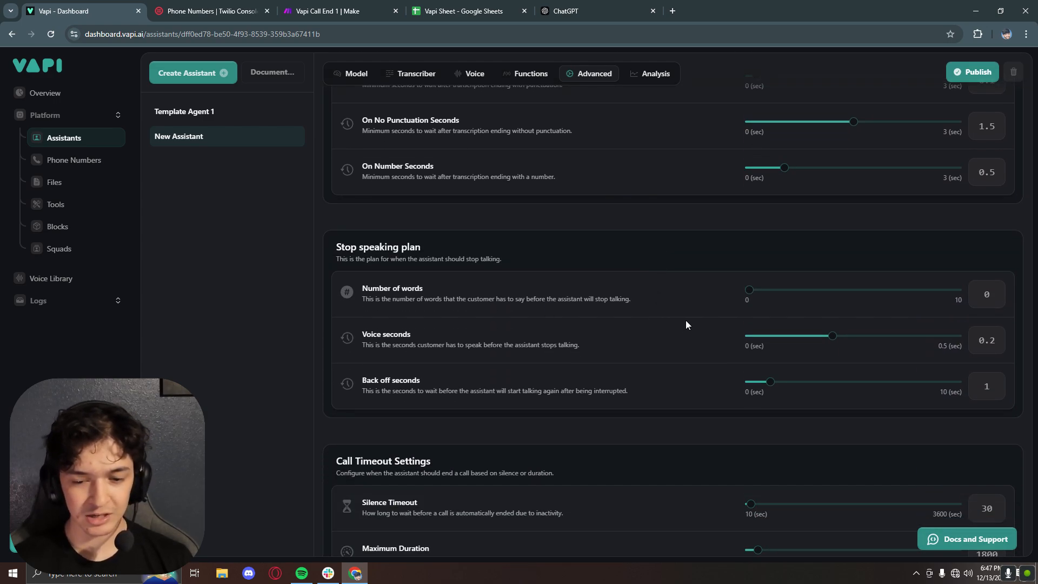
scroll(685, 325, "down", 3)
scroll(680, 340, "down", 4)
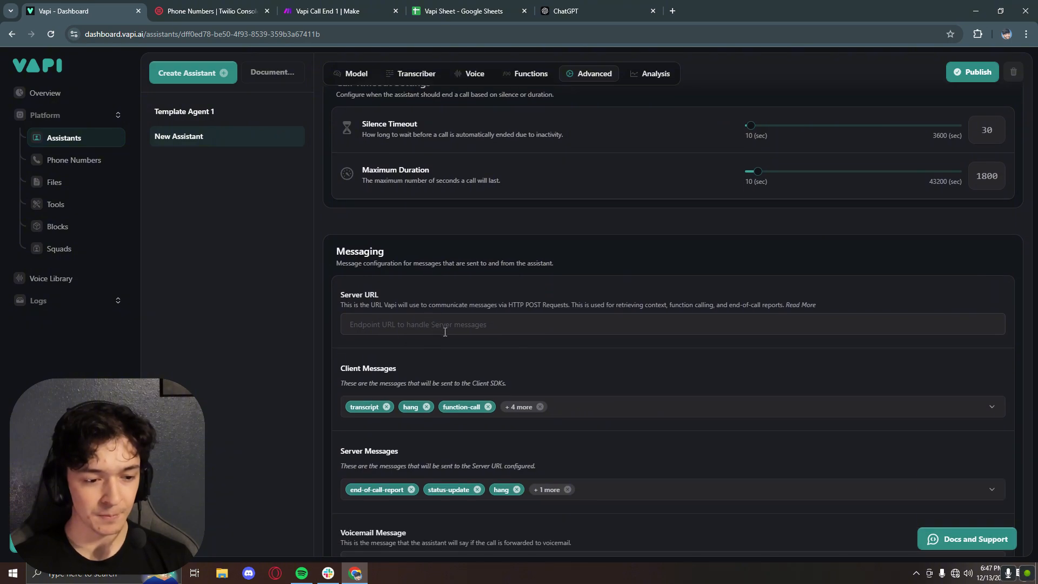
left_click(472, 322)
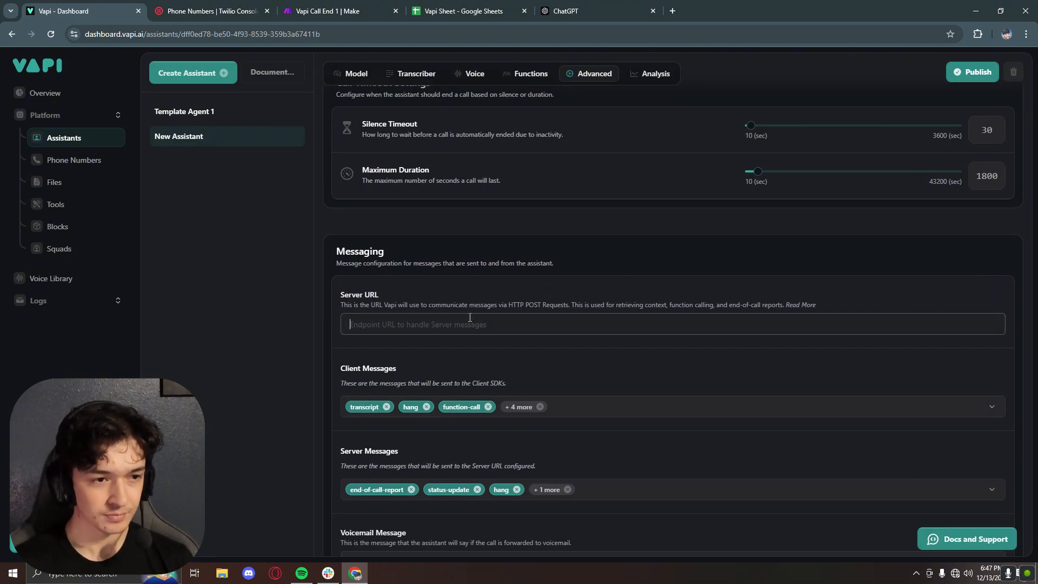
Switch to Make and add a Custom webhook trigger as the new scenario's first module, starting a new webhook for it
left_click(330, 11)
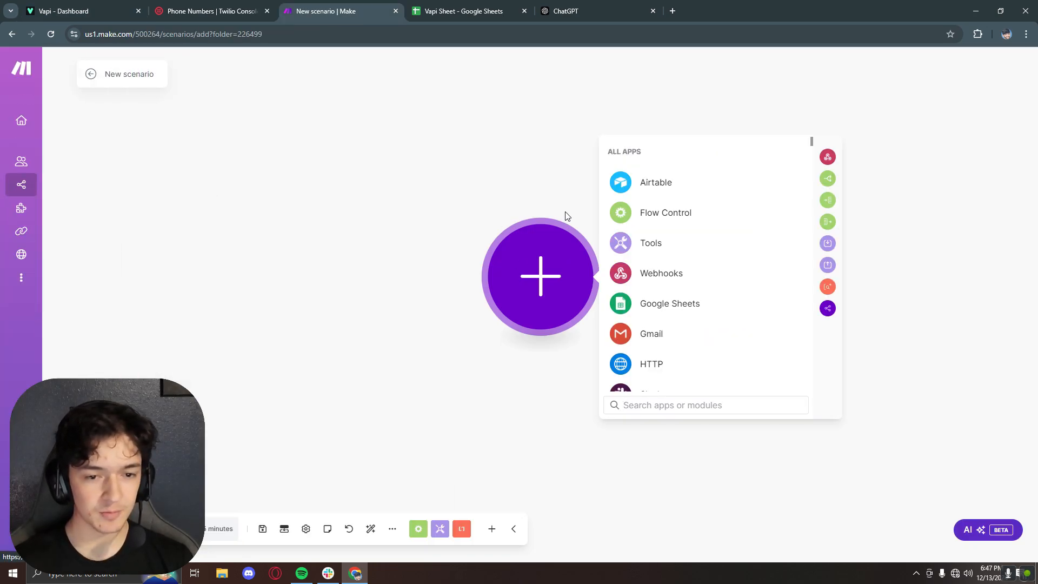
scroll(697, 320, "down", 2)
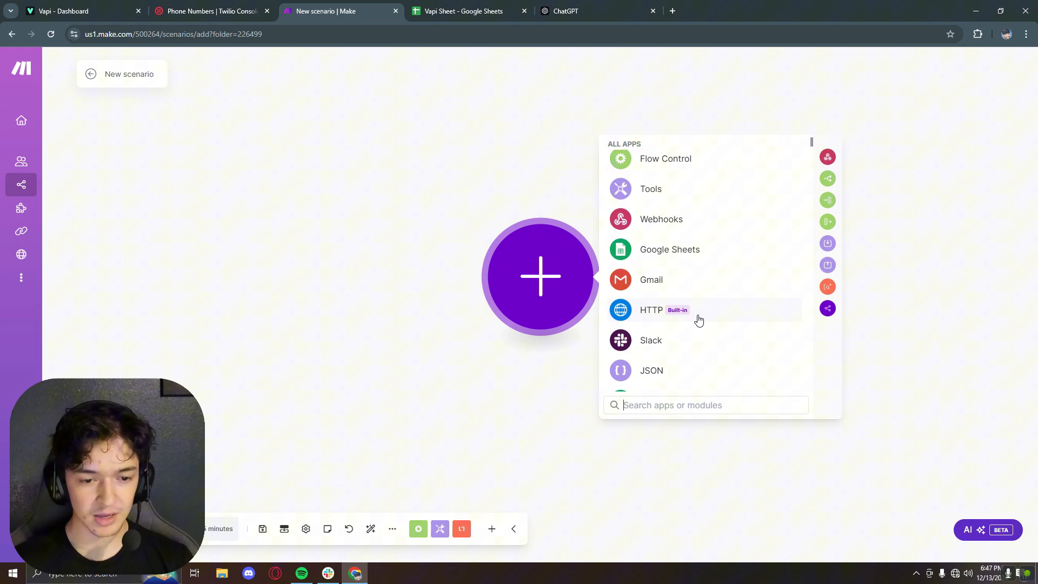
left_click(667, 221)
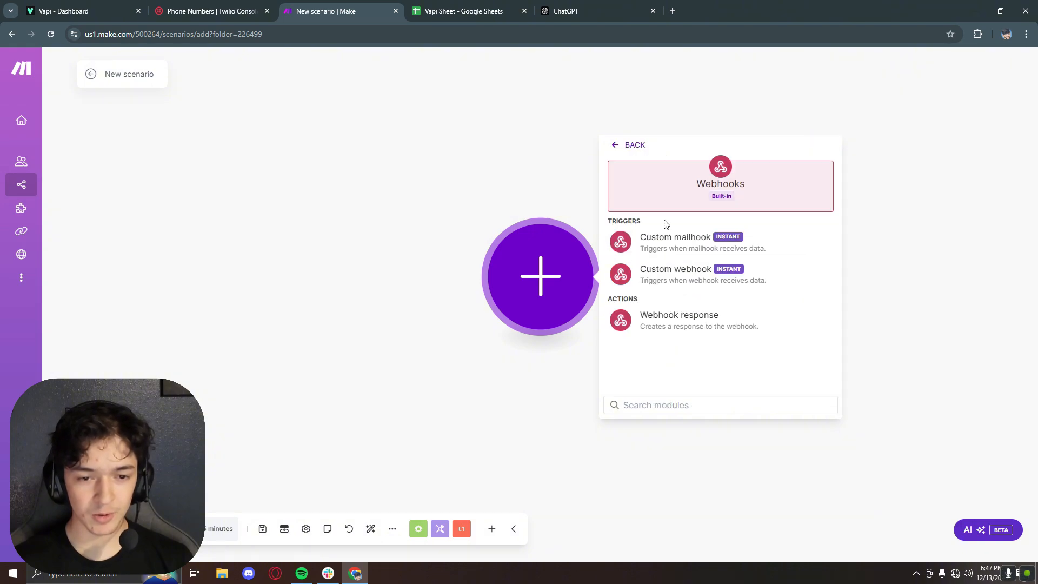
left_click(676, 280)
left_click(789, 269)
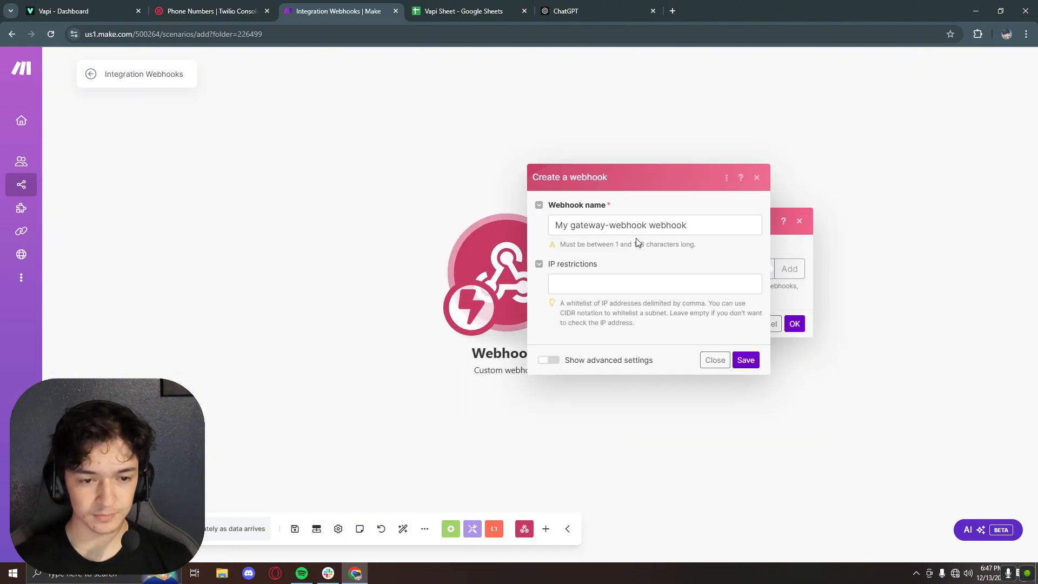
Name the webhook "Vapi 2", save it, and copy its address
triple_click(694, 220)
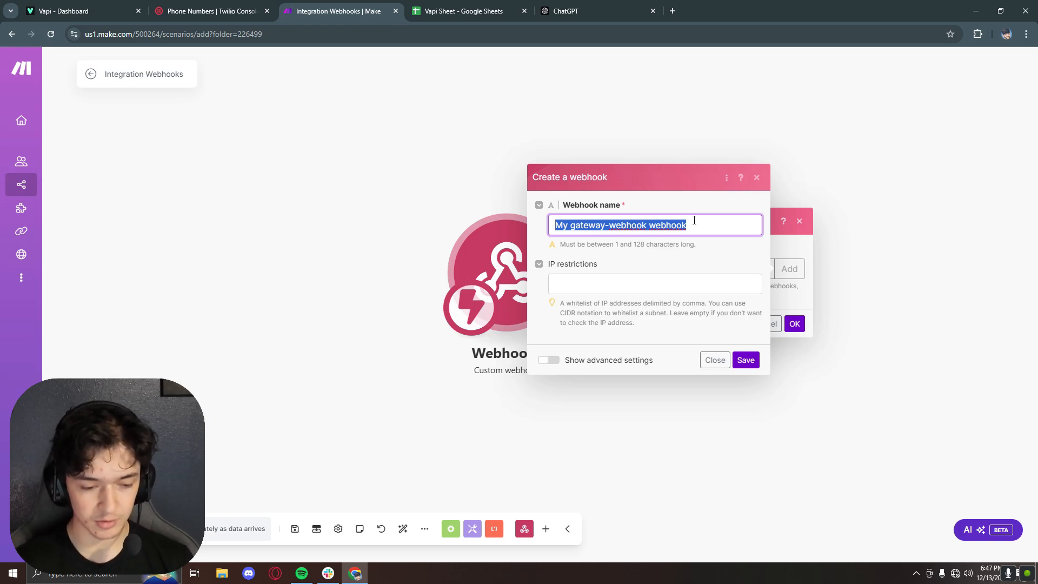
type("Vapi 2")
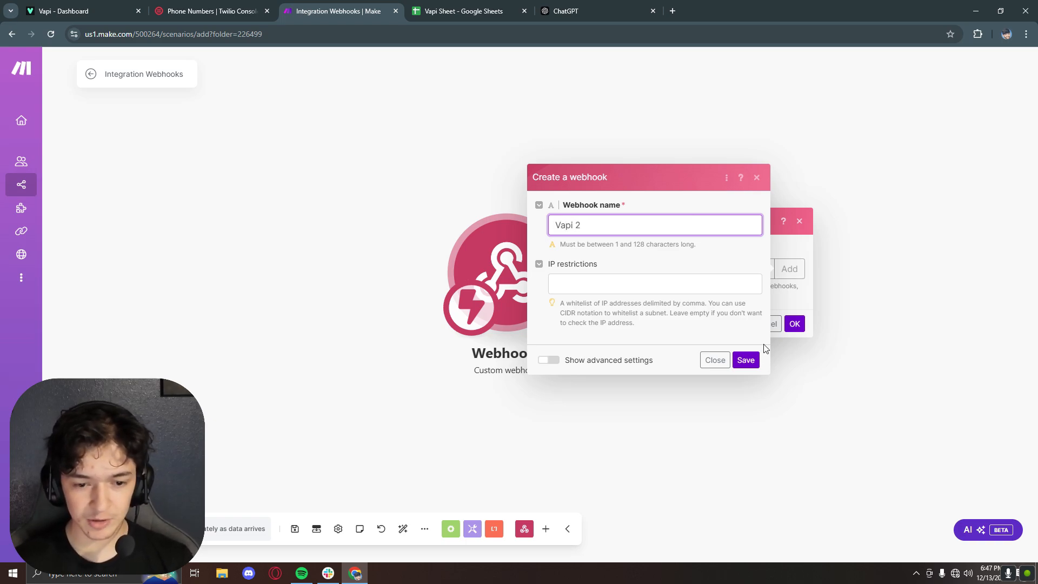
left_click(745, 359)
left_click(761, 313)
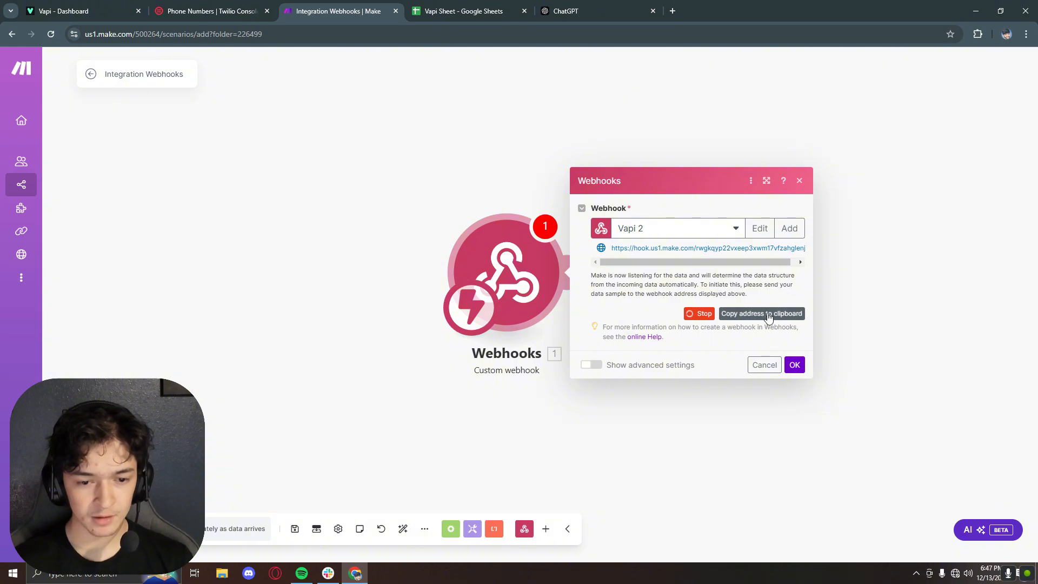
Return to the Vapi dashboard and paste the copied webhook address as the assistant's Server URL
left_click(70, 11)
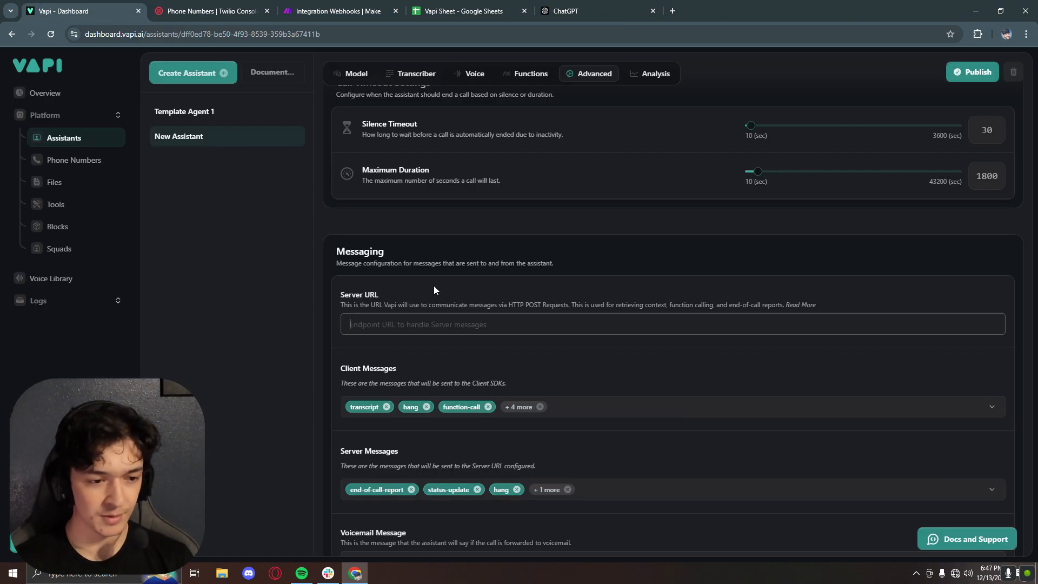
left_click(404, 328)
key("ctrl+v")
scroll(485, 367, "down", 2)
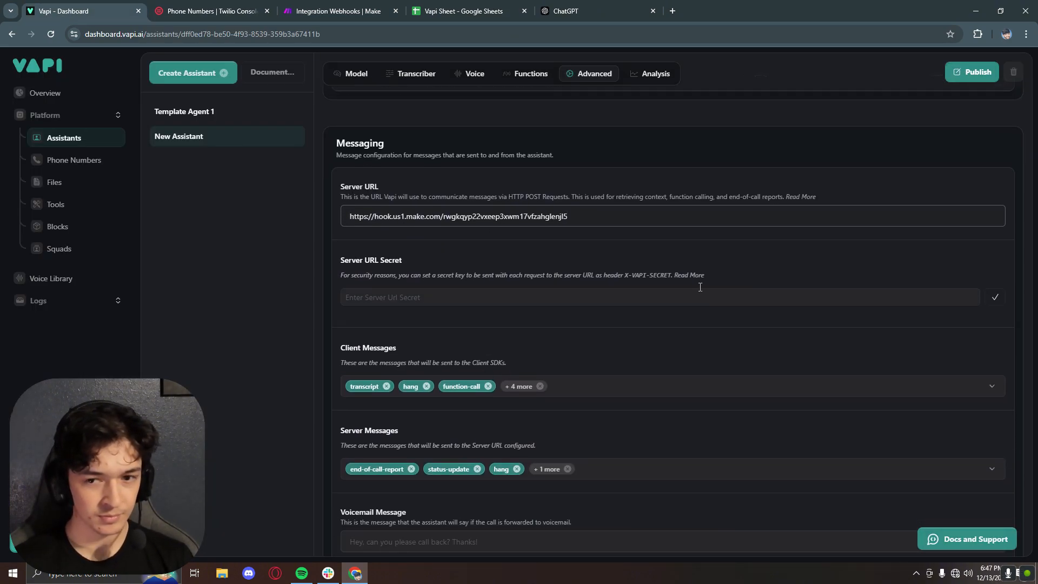
Remove every Server Messages entry except end-of-call-report and publish the assistant
scroll(667, 334, "down", 1)
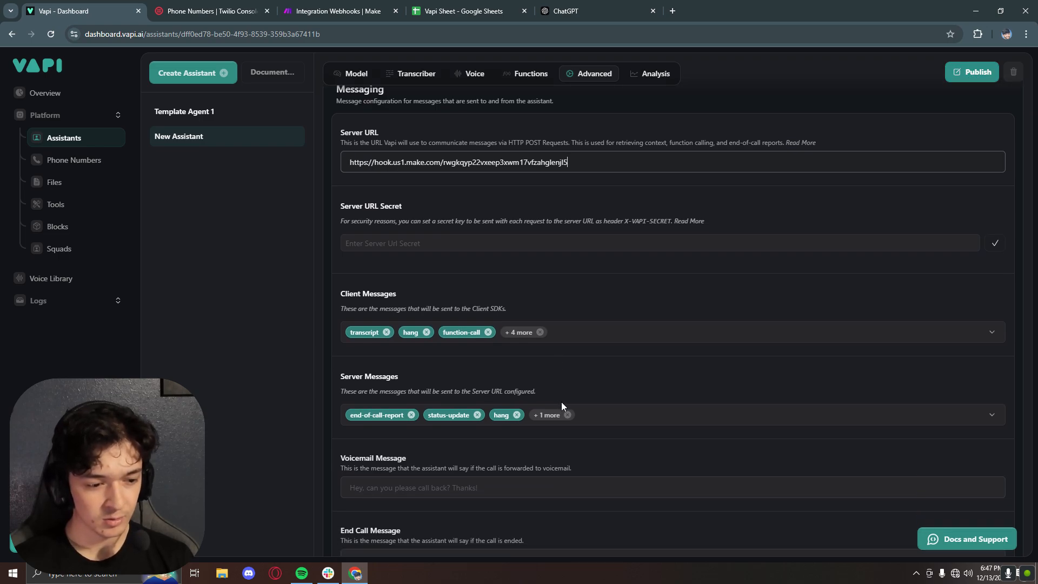
left_click(478, 414)
left_click(451, 414)
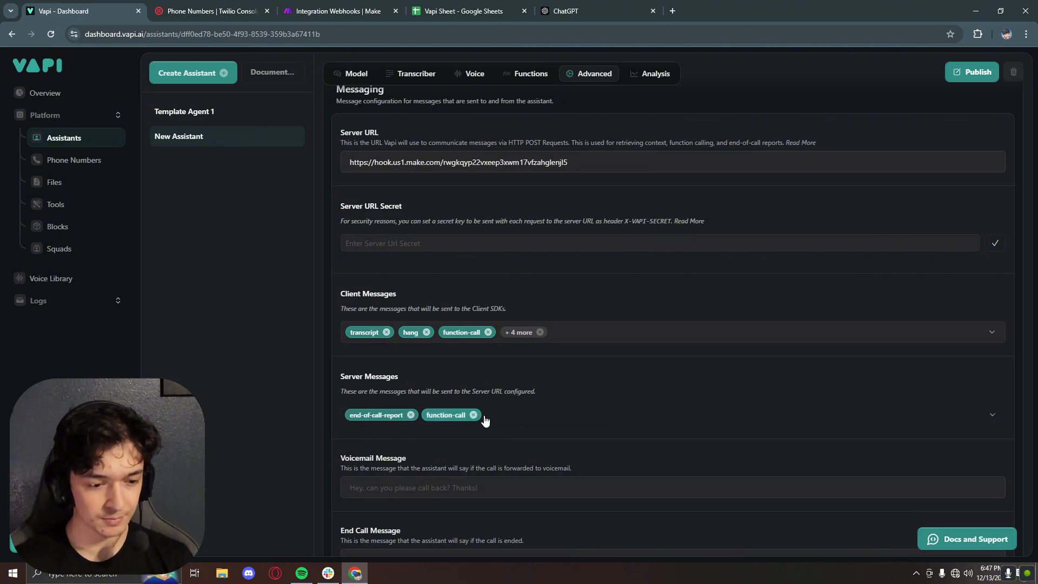
left_click(474, 416)
scroll(486, 427, "down", 2)
left_click(476, 306)
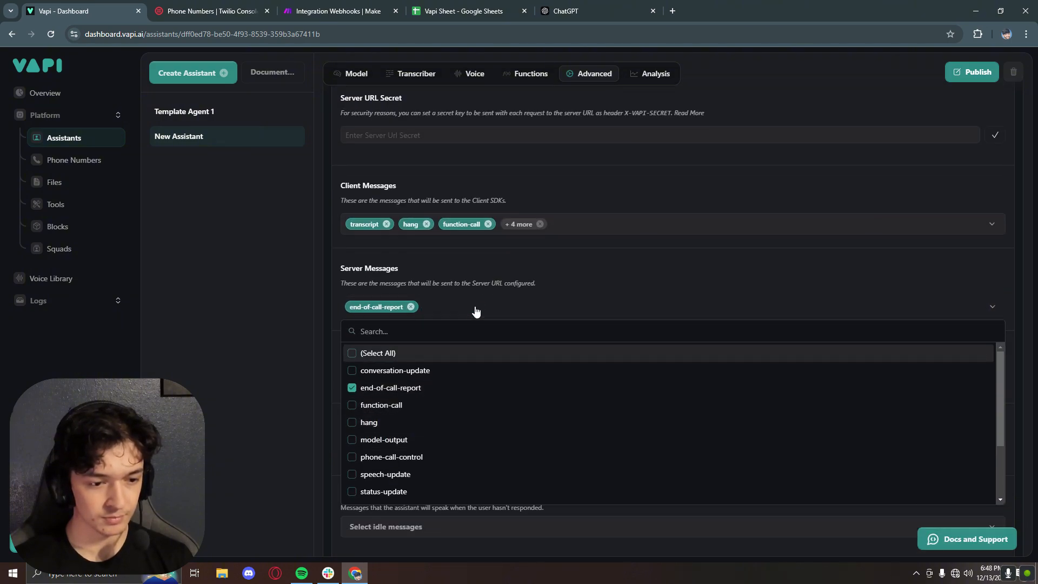
left_click(572, 259)
scroll(458, 393, "down", 2)
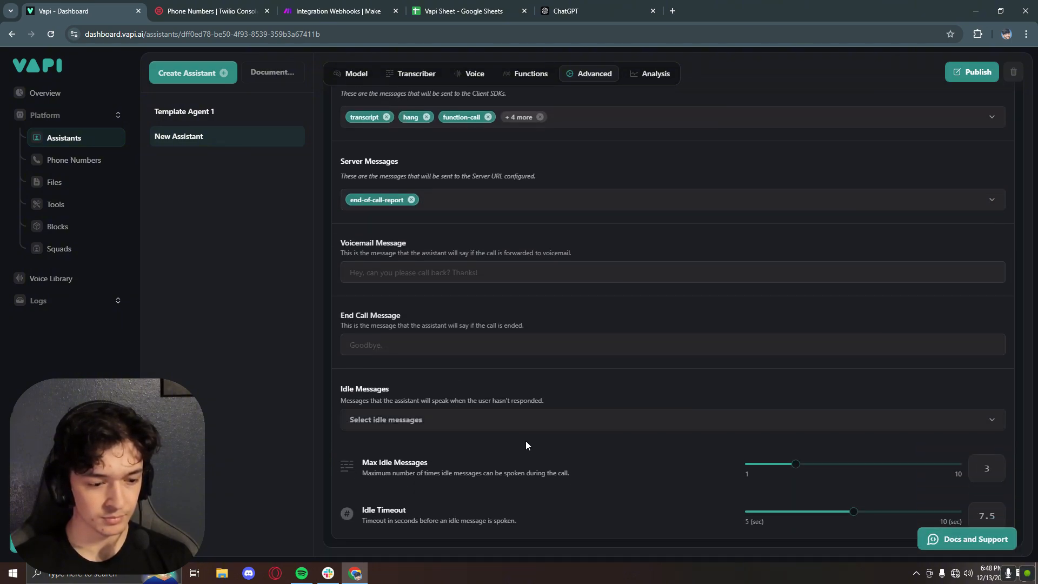
scroll(524, 441, "up", 8)
left_click(981, 71)
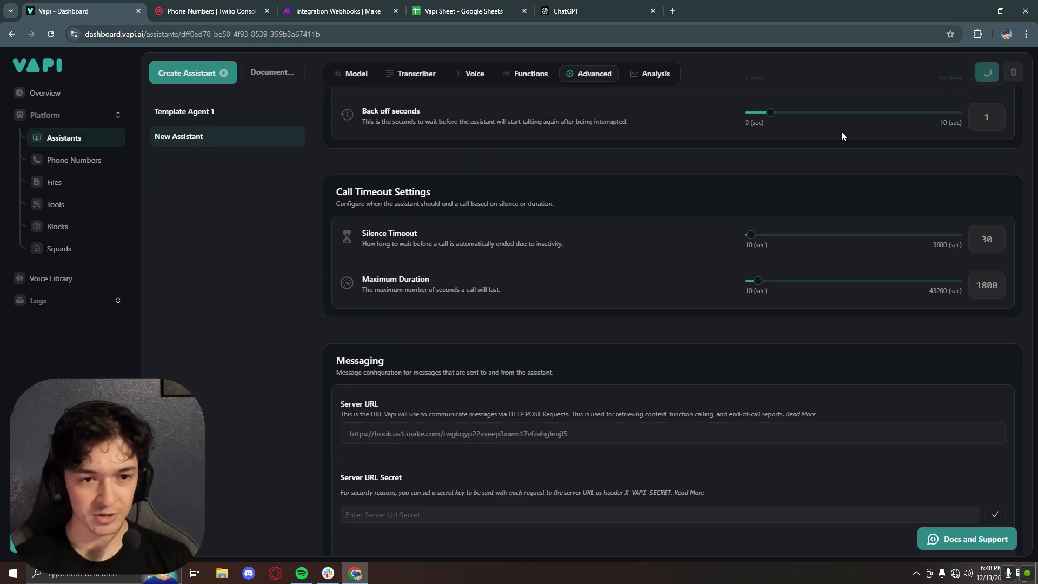
scroll(586, 350, "up", 4)
scroll(594, 350, "down", 7)
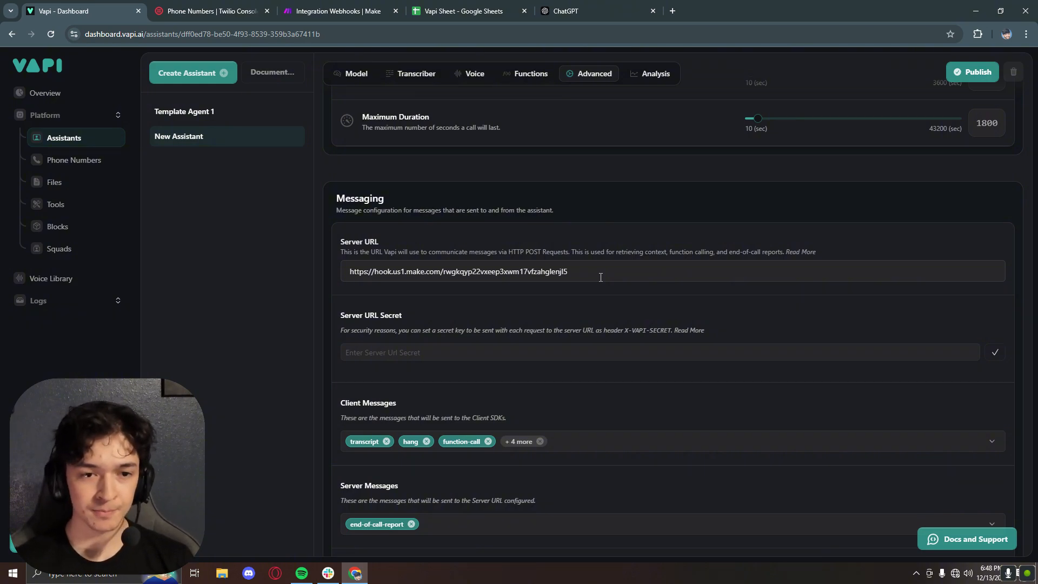
Open the assistant's Analysis settings, then have ChatGPT generate a shorter notetaker prompt for a 2-3 sentence call summary prioritizing lead data
scroll(601, 277, "up", 10)
left_click(656, 256)
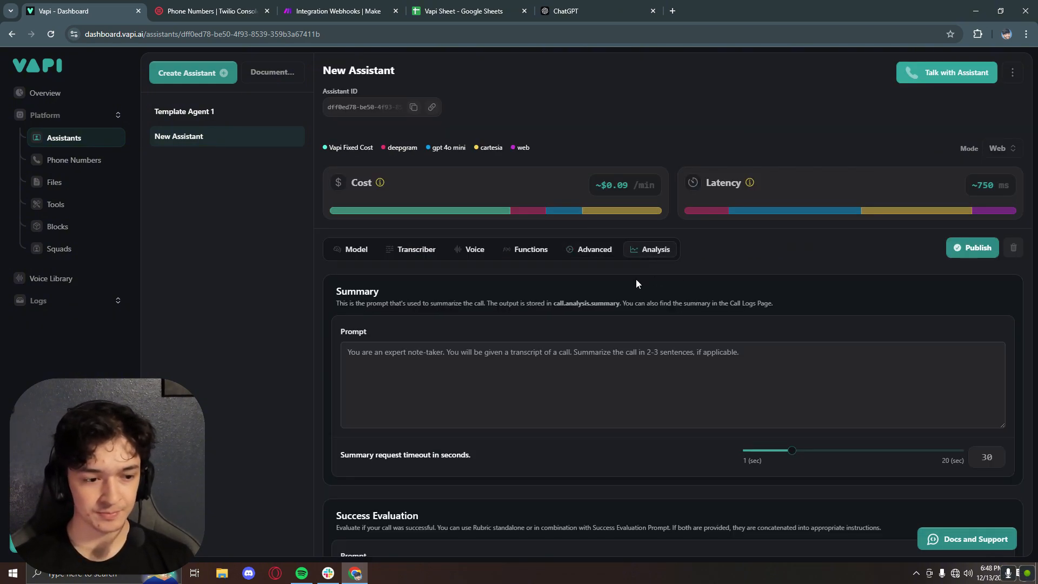
scroll(567, 313, "down", 1)
left_click(481, 344)
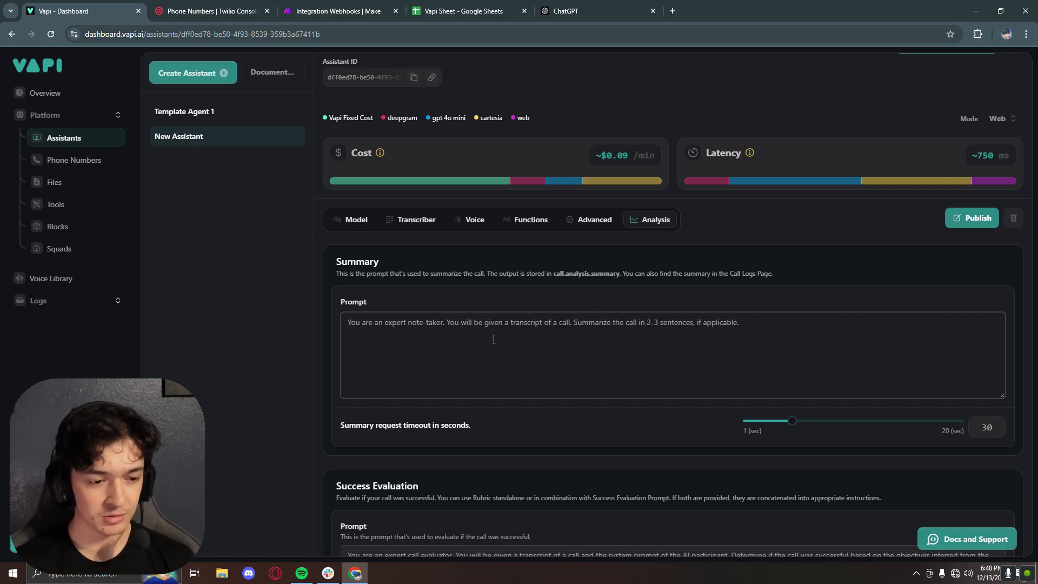
left_click(576, 10)
scroll(535, 388, "down", 15)
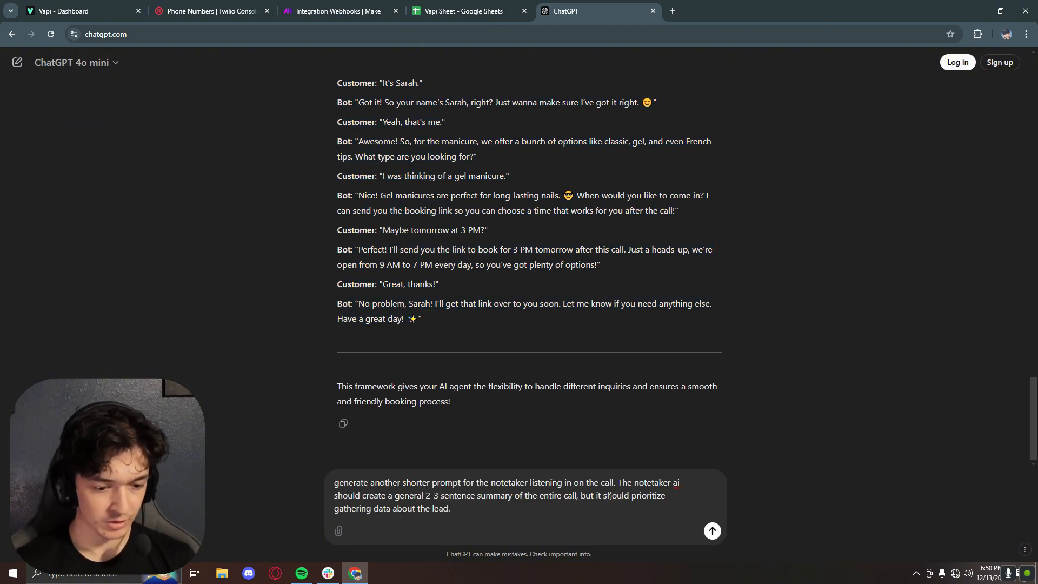
left_click(712, 531)
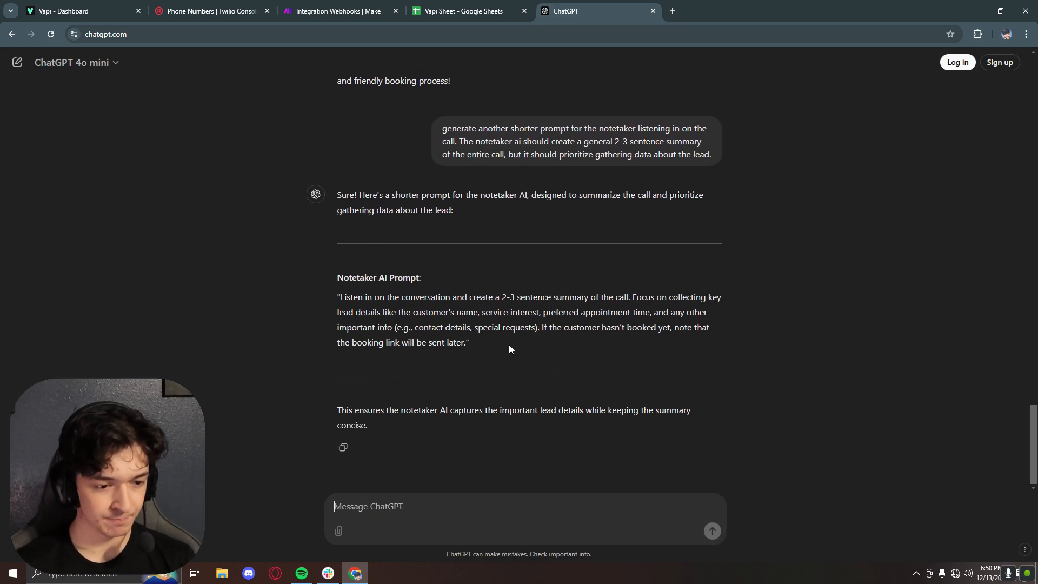
Copy the generated Notetaker AI prompt into the Vapi assistant's Summary prompt and publish the assistant
left_click_drag(477, 348, 341, 306)
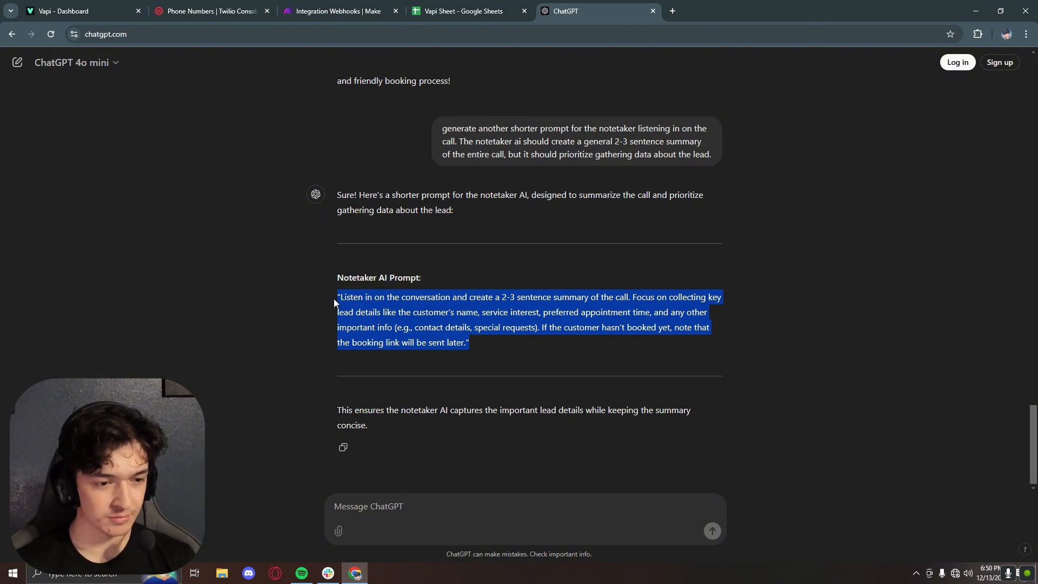
key("ctrl+c")
left_click(81, 10)
left_click(528, 339)
key("ctrl+v")
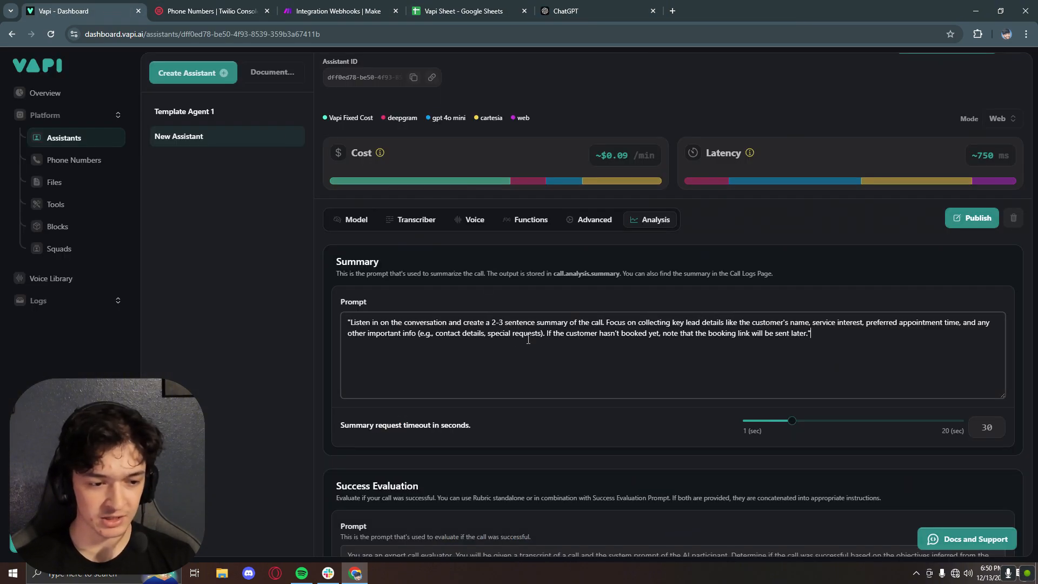
scroll(532, 345, "down", 5)
scroll(565, 285, "up", 5)
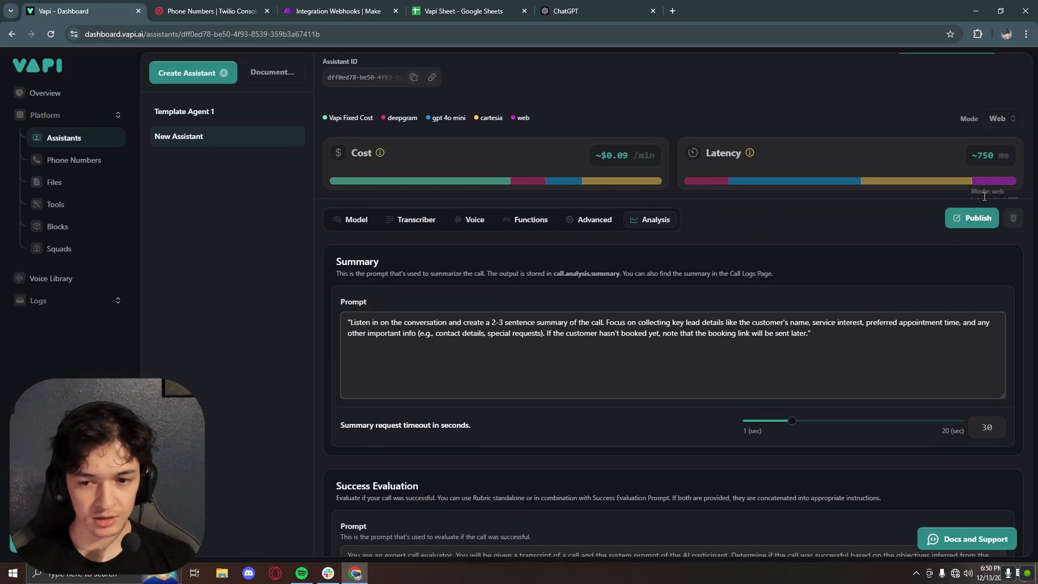
left_click(972, 219)
Ask ChatGPT for a structured JSON with name, purpose of call, and yes-or-no appointment request variables for the Structured Data prompt
scroll(436, 296, "down", 8)
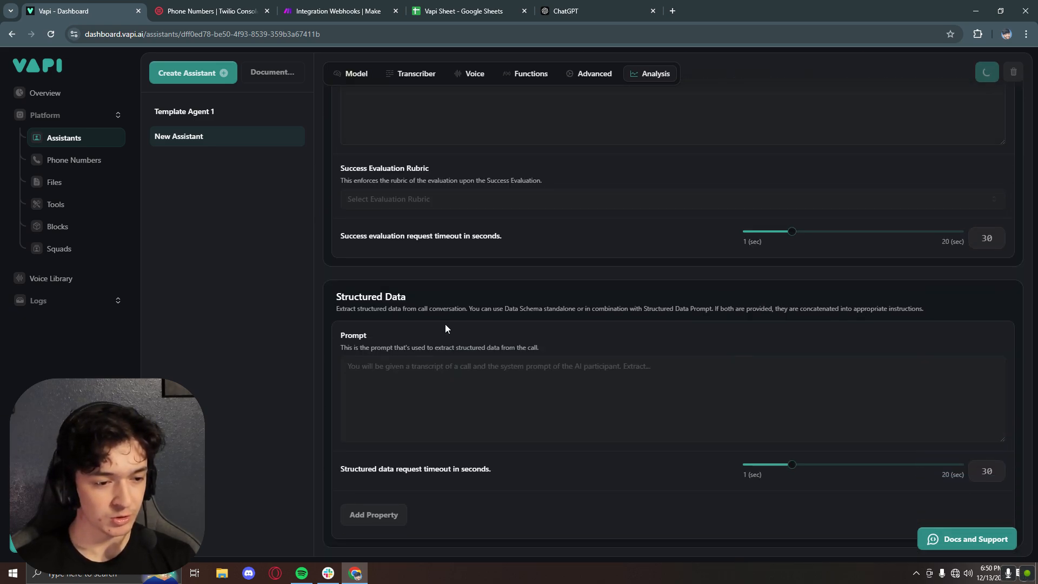
left_click(447, 386)
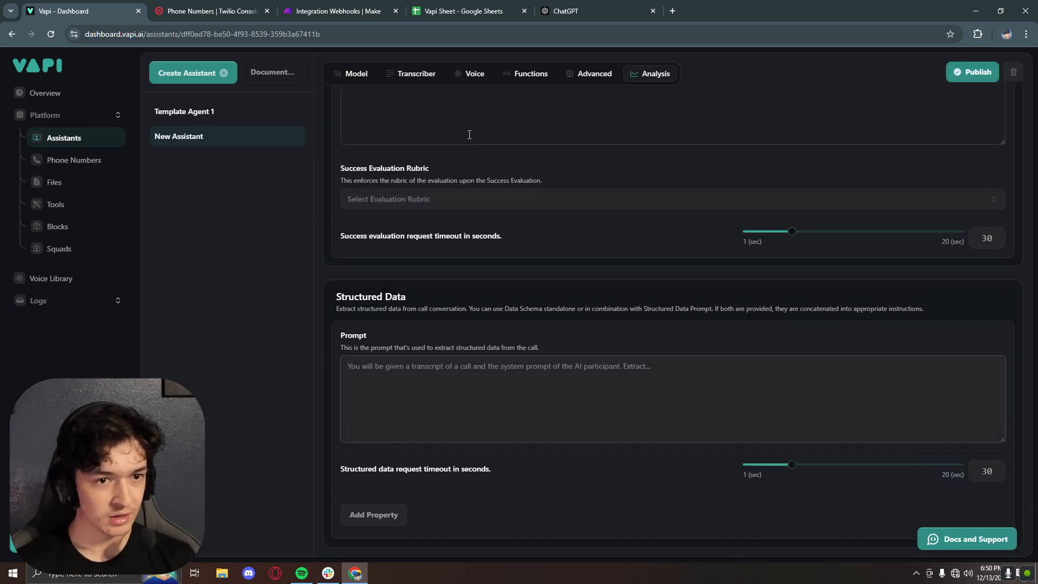
left_click(594, 11)
left_click(454, 515)
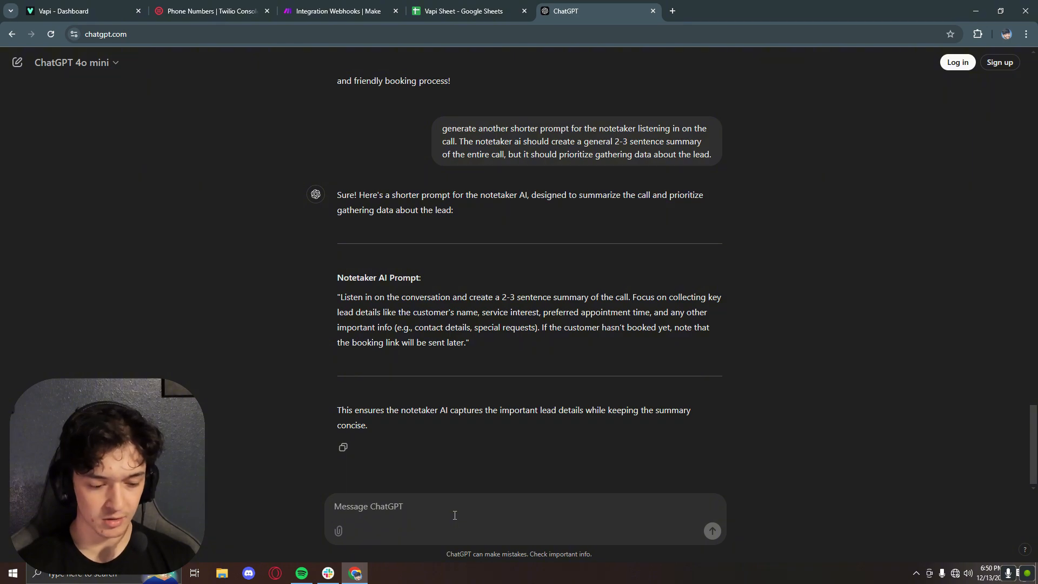
type("Now create a structured json for the ai to use. It should include a name variable, purpose of call variable, and a did they request to book an appointment yes or no variable")
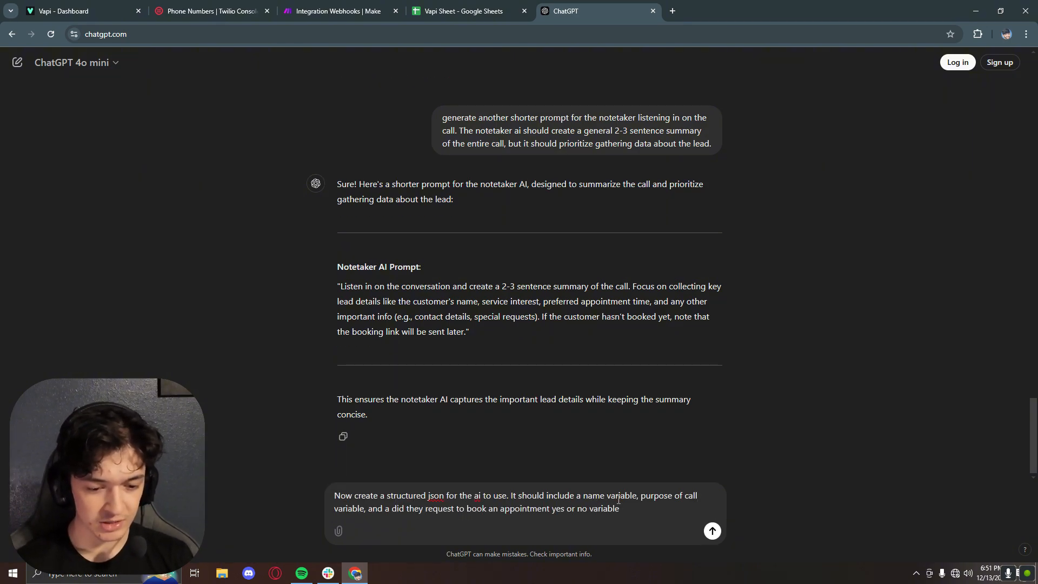
key("Return")
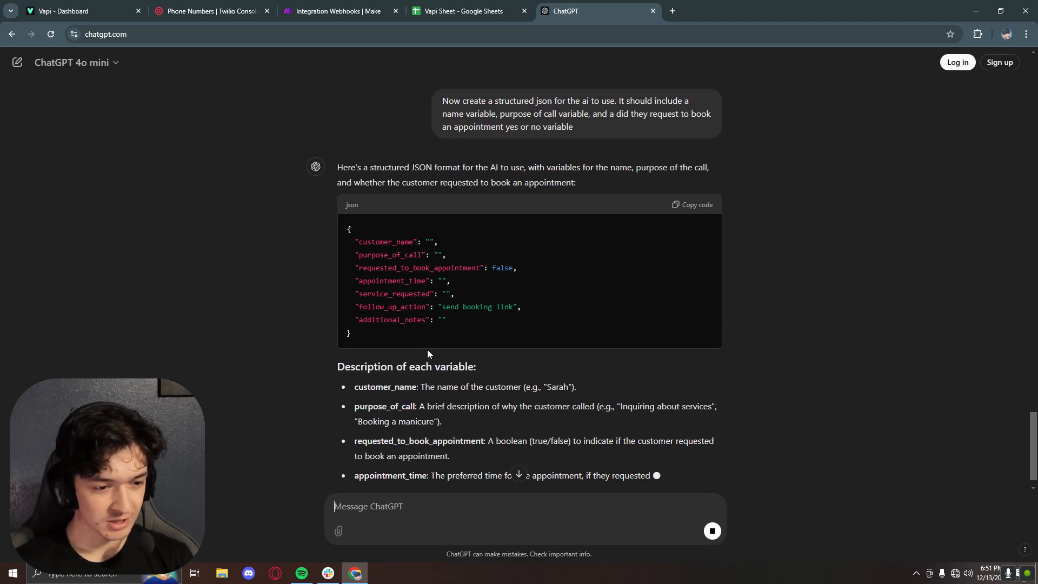
Copy the whole generated JSON block and paste it into the Structured Data prompt in Vapi
scroll(377, 253, "up", 1)
left_click_drag(354, 297, 455, 361)
left_click(482, 381)
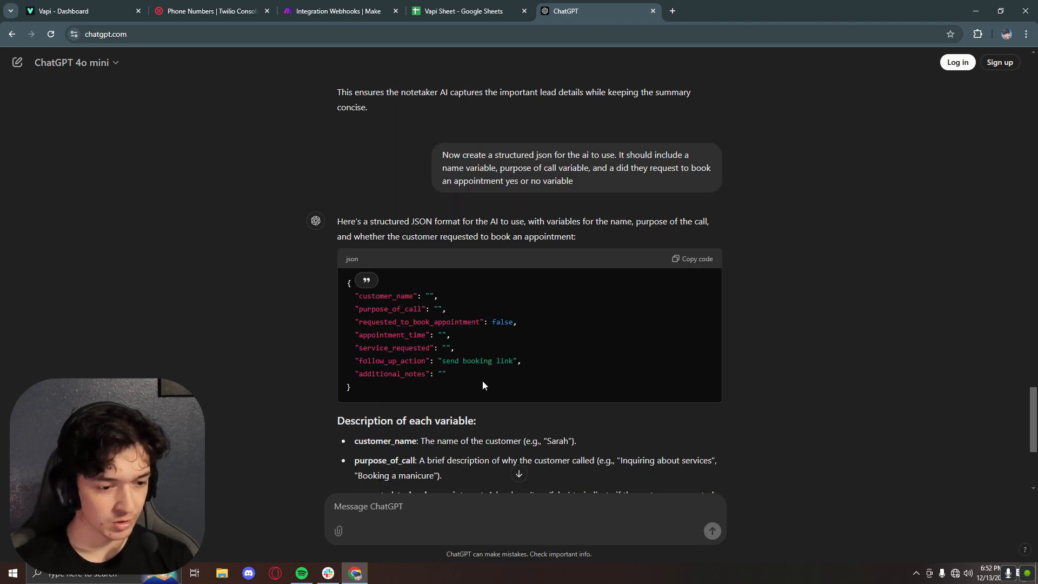
left_click_drag(359, 336, 404, 337)
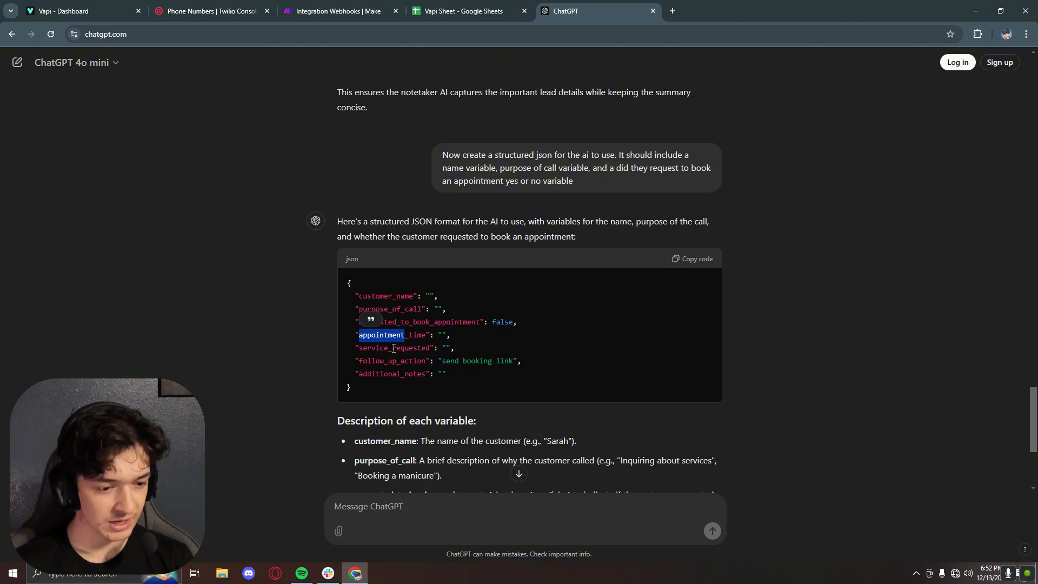
left_click(394, 347)
left_click_drag(374, 388, 340, 285)
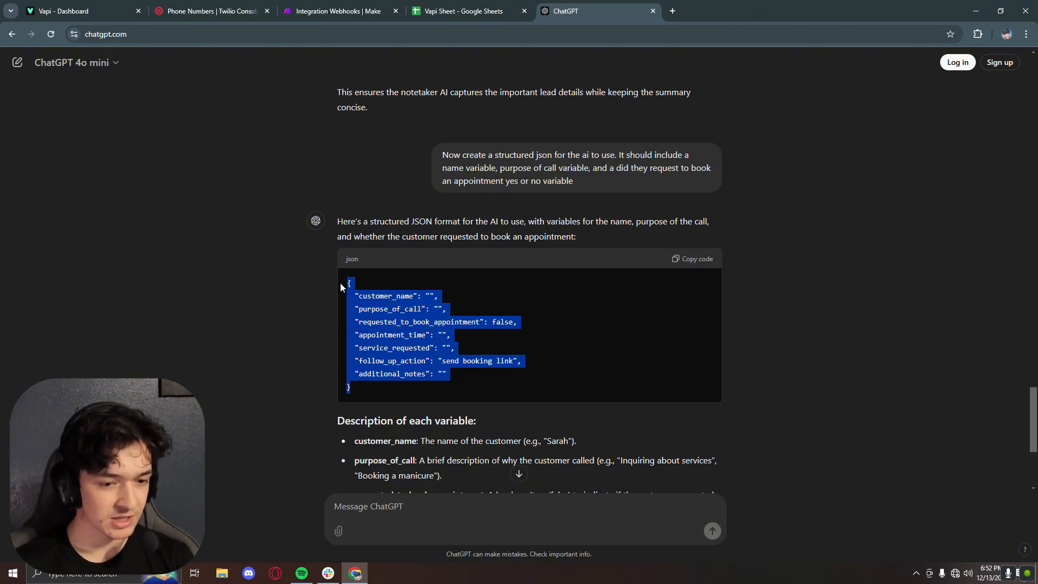
left_click(89, 10)
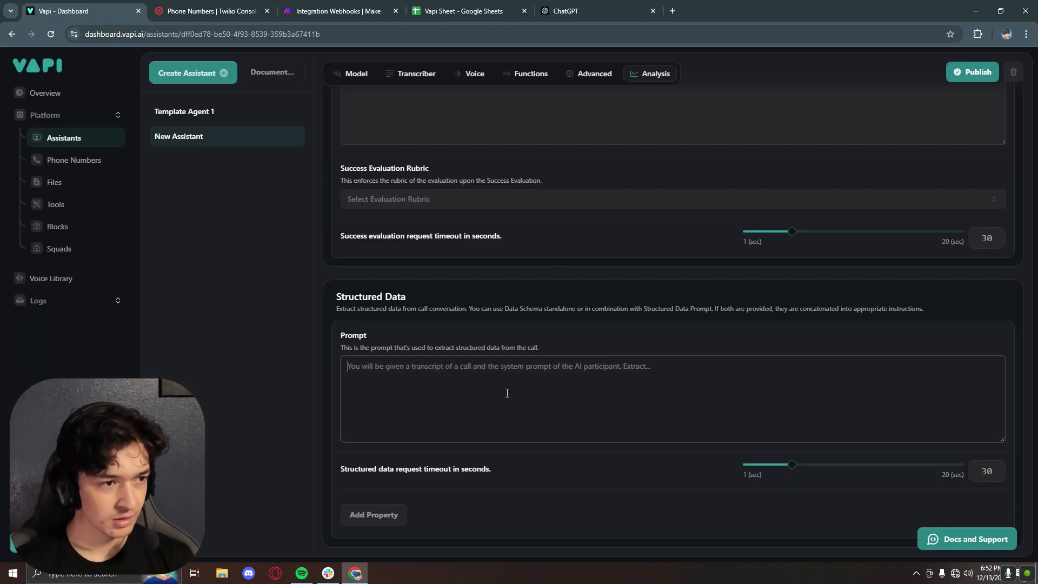
key("ctrl+v")
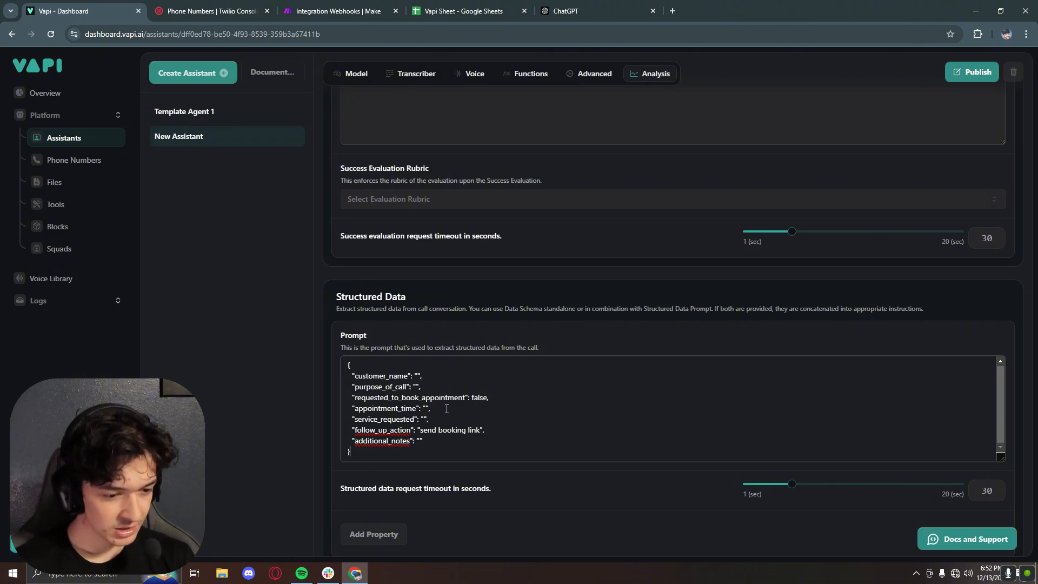
Delete the appointment_time and follow_up_action lines from the Structured Data JSON and publish the assistant
left_click_drag(435, 410, 335, 408)
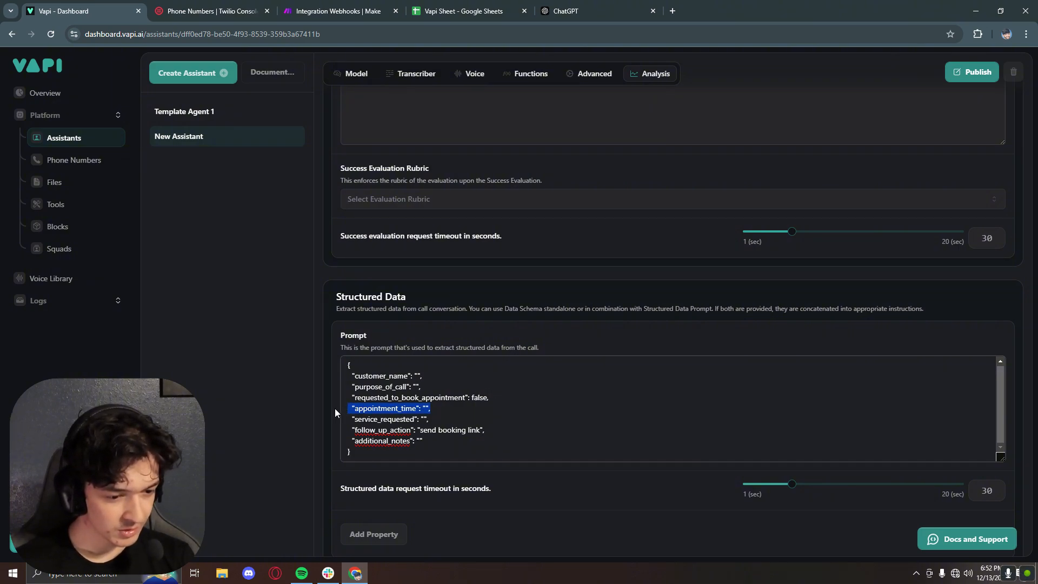
key("BackSpace")
key("BackSpace")
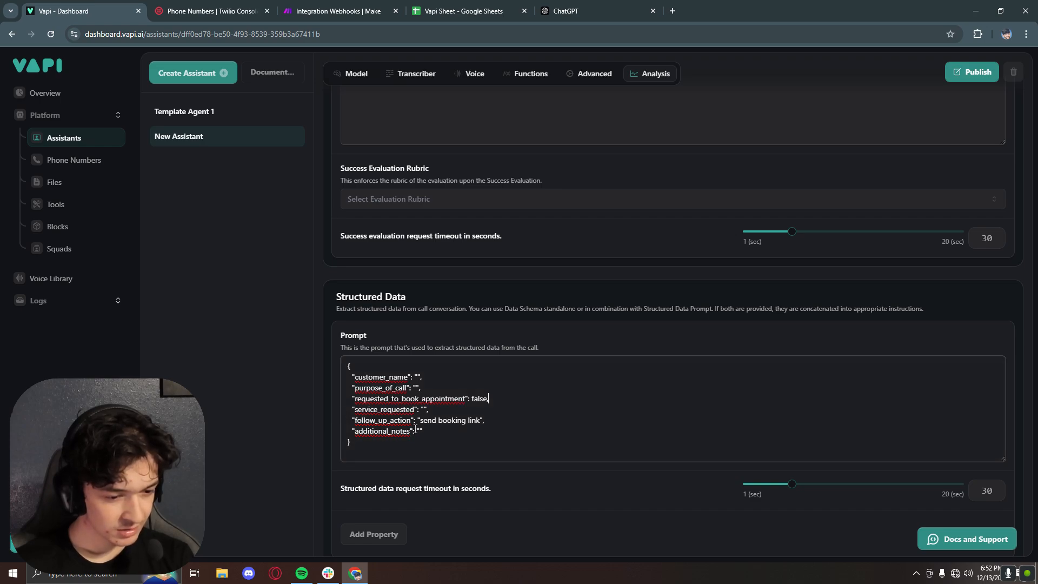
left_click_drag(494, 421, 323, 424)
key("BackSpace")
key("BackSpace")
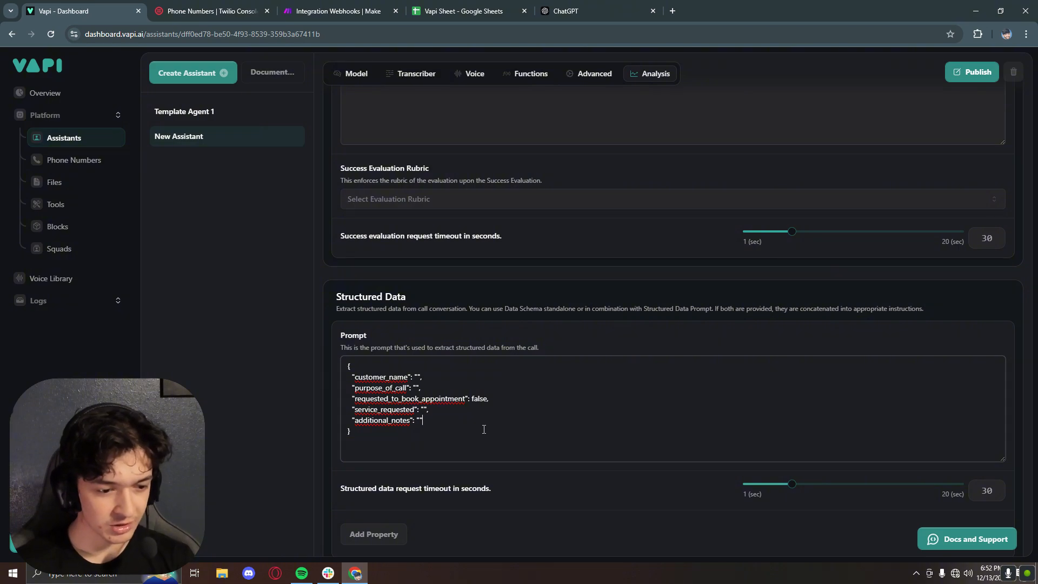
scroll(481, 428, "down", 1)
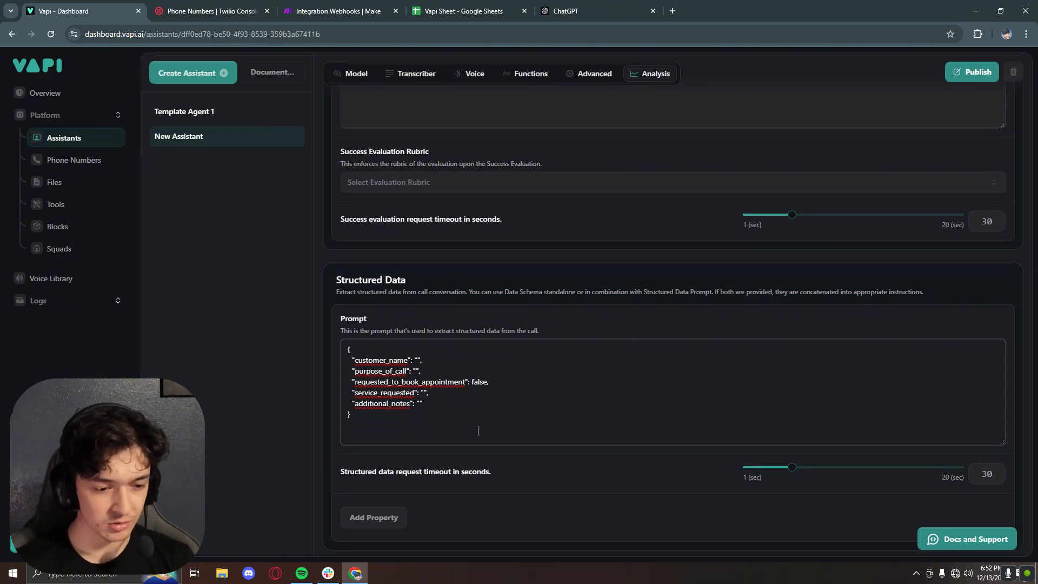
left_click(970, 76)
Switch to Make and add a JSON "Transform to JSON" module after the Custom webhook, leaving its settings unfilled
key("ctrl+3")
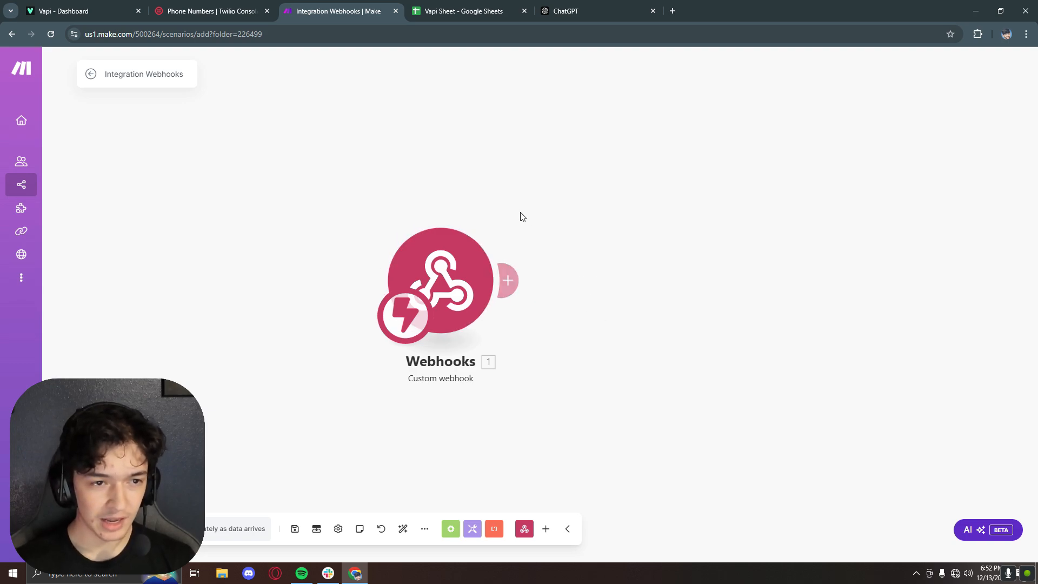
left_click_drag(521, 216, 494, 223)
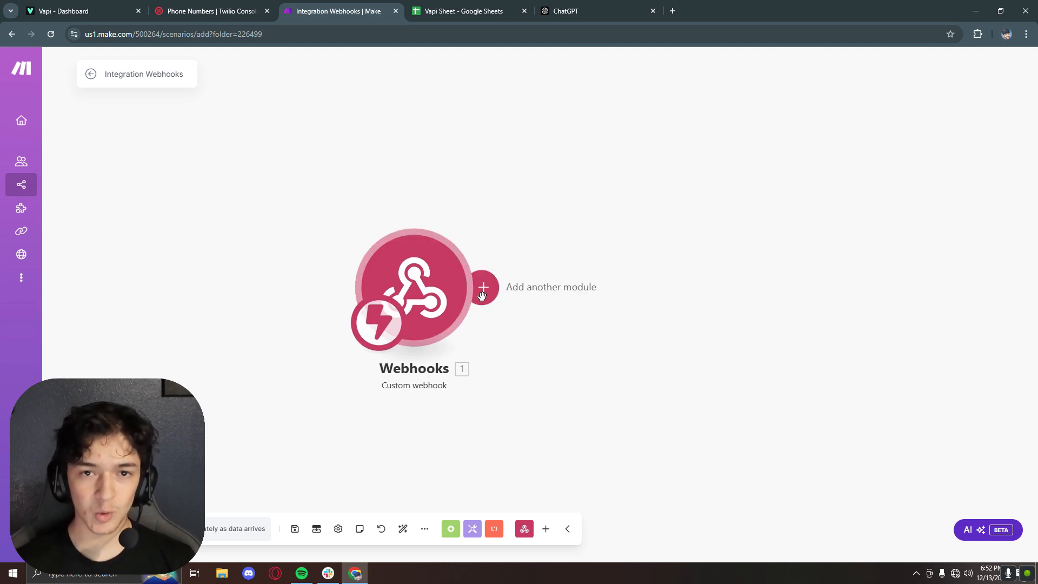
left_click(481, 295)
type("a")
key("BackSpace")
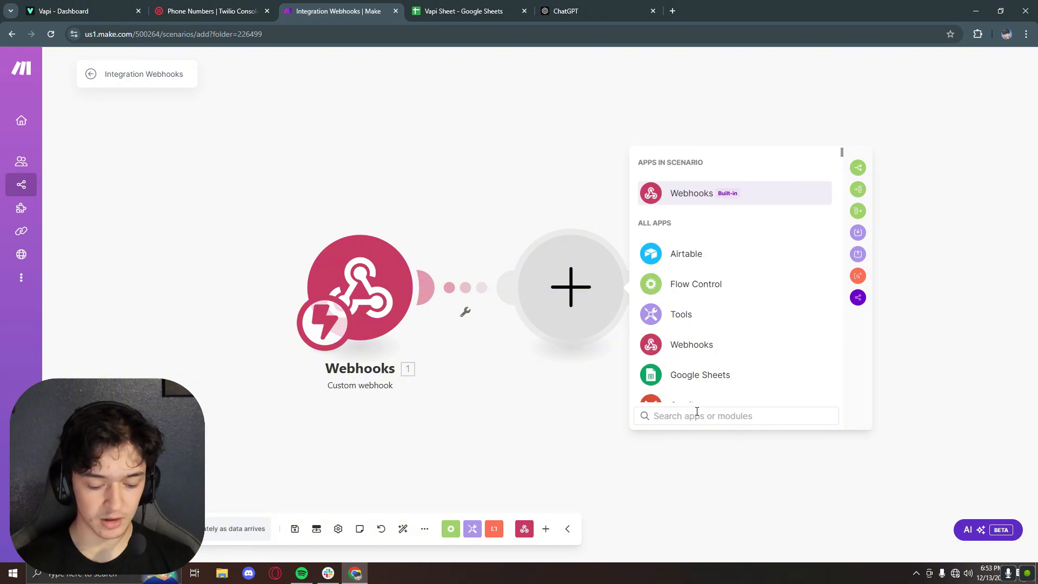
type("json")
left_click(714, 165)
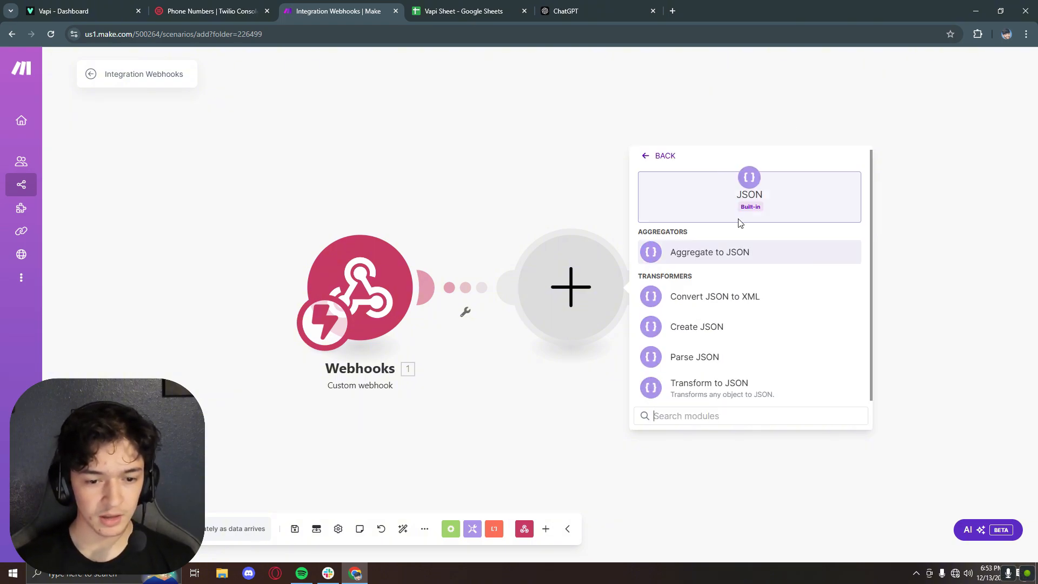
left_click(777, 389)
left_click(448, 205)
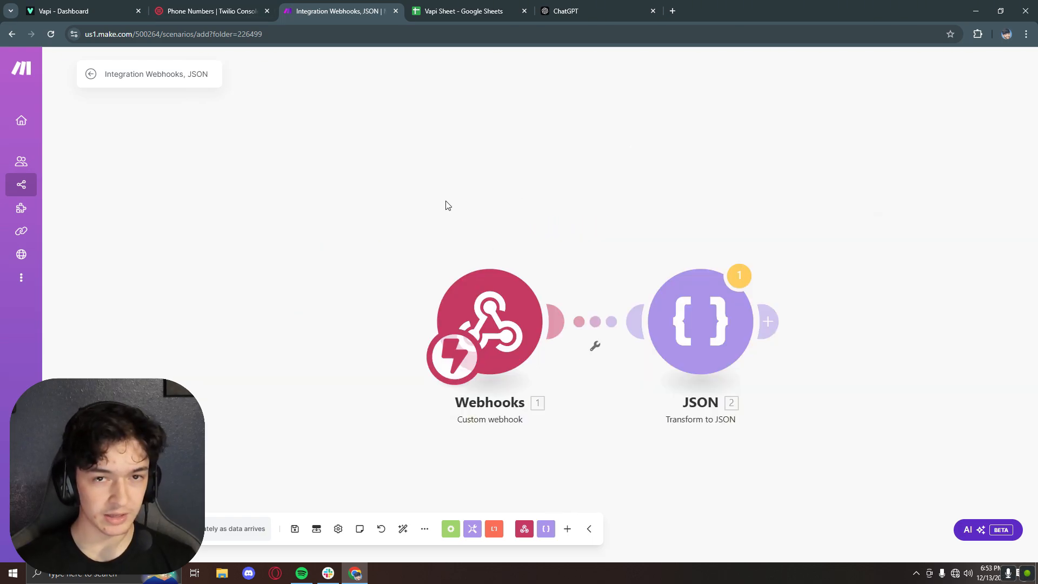
left_click_drag(447, 205, 403, 181)
Return to the Vapi dashboard, publish the assistant again, and start a web test call with it
left_click(96, 13)
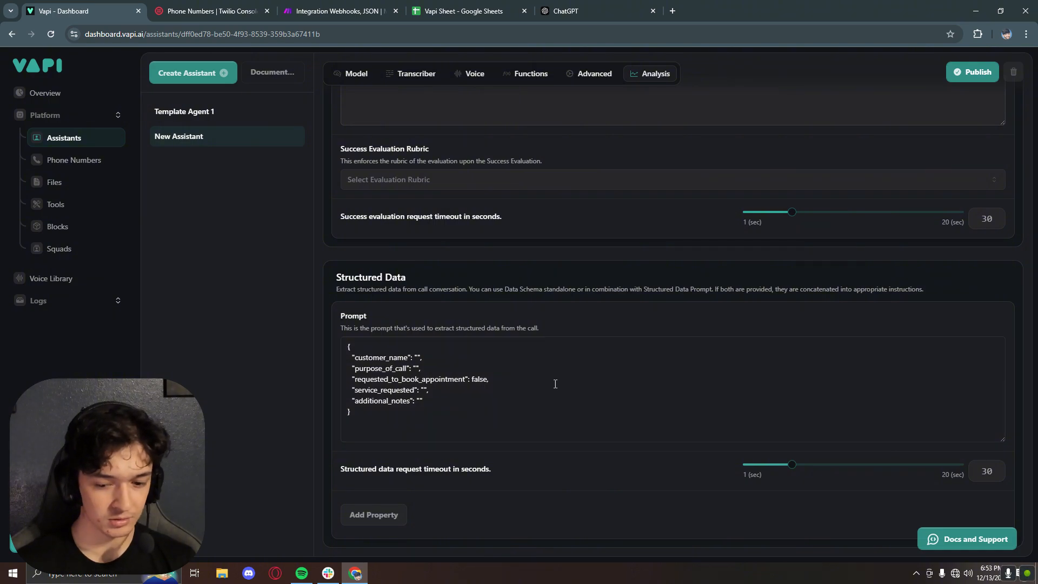
left_click(968, 75)
scroll(578, 273, "up", 15)
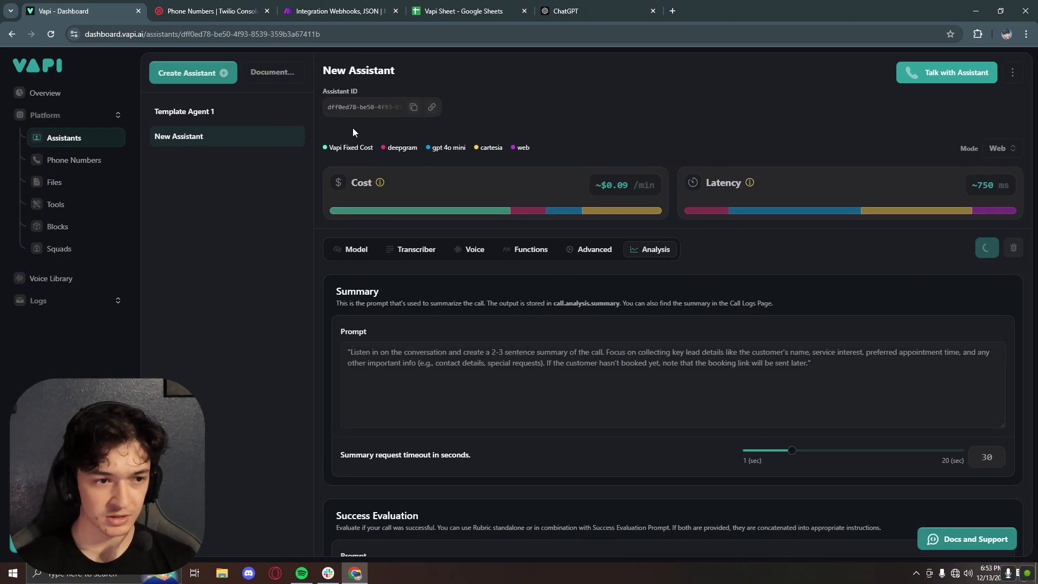
left_click(943, 76)
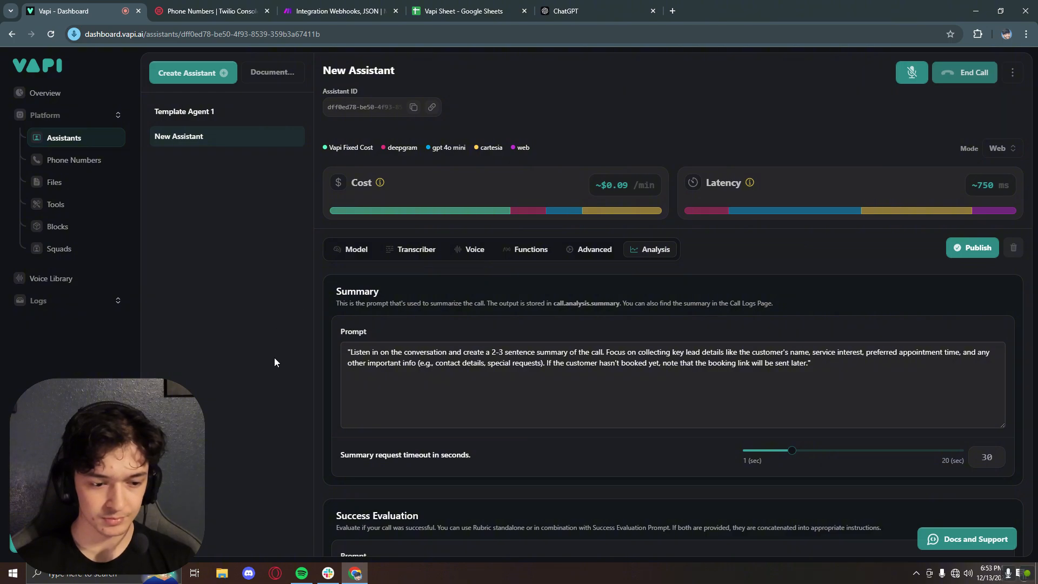
Switch to Make and run only the Custom webhook module so it listens for incoming call data
scroll(408, 342, "down", 6)
scroll(408, 342, "down", 4)
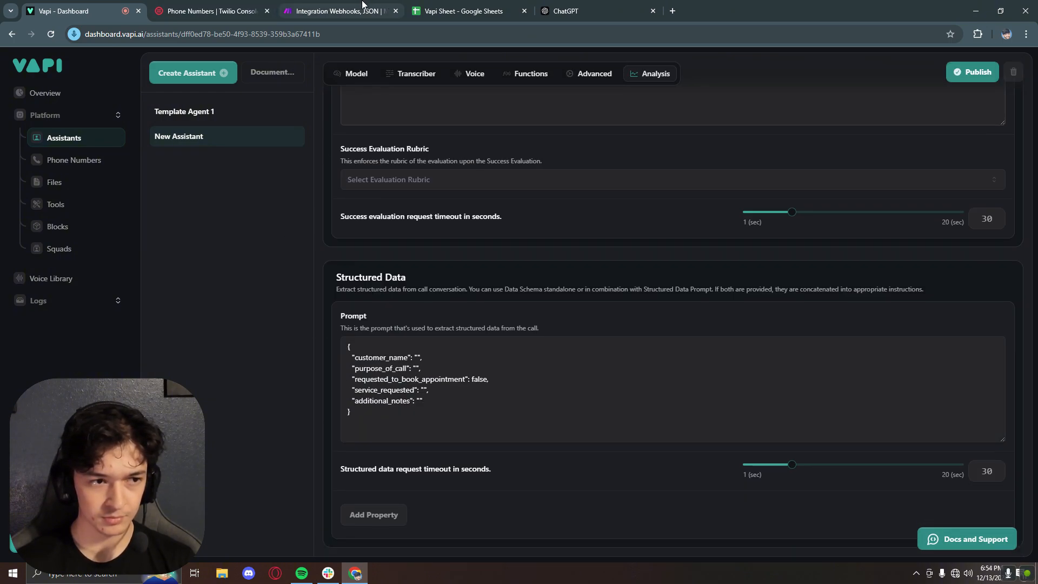
left_click(336, 11)
right_click(464, 301)
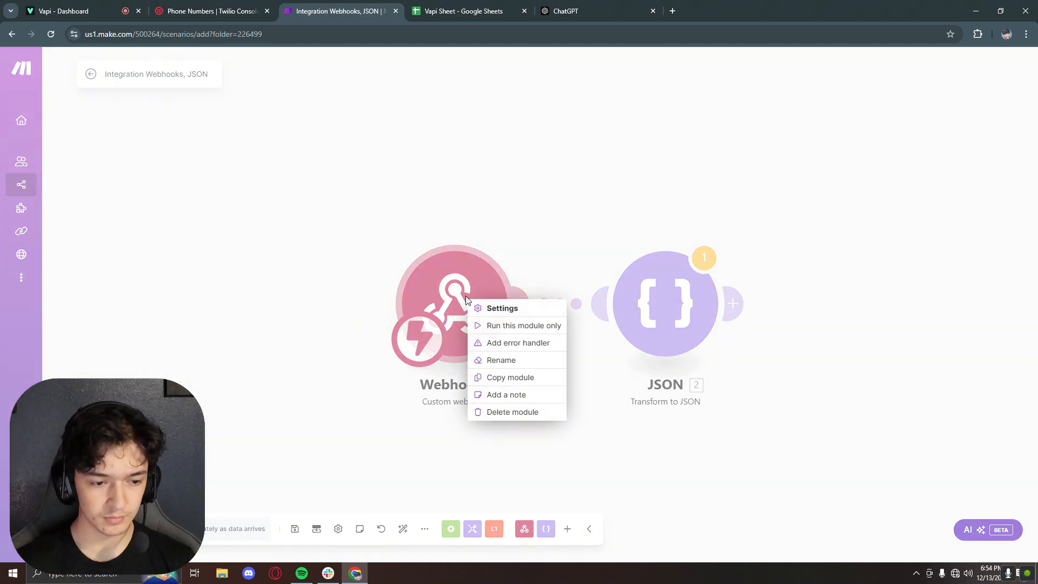
left_click(487, 324)
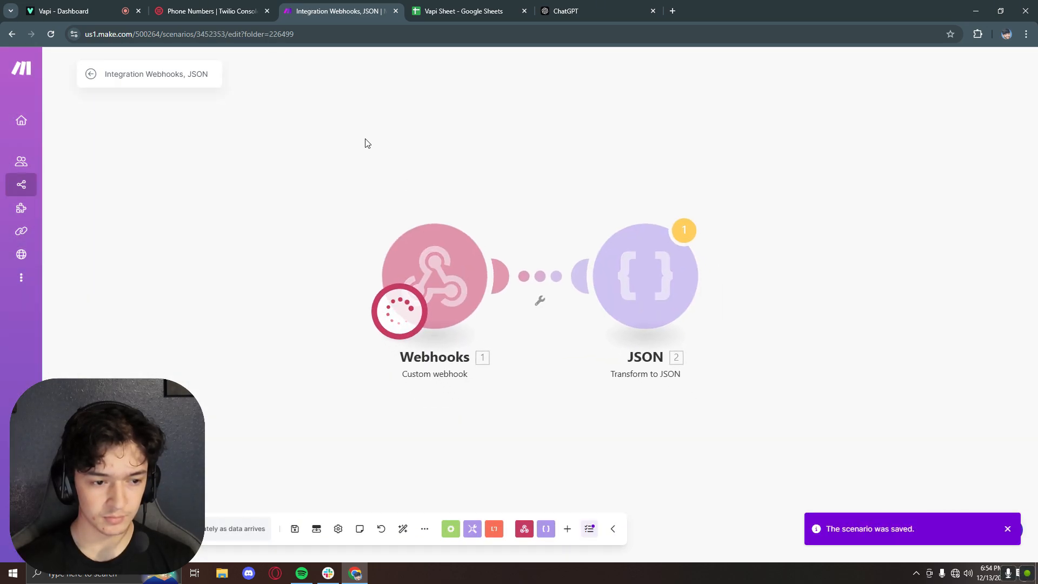
Return to Vapi and review the salon details and example conversation in the assistant's Model prompt
left_click(83, 10)
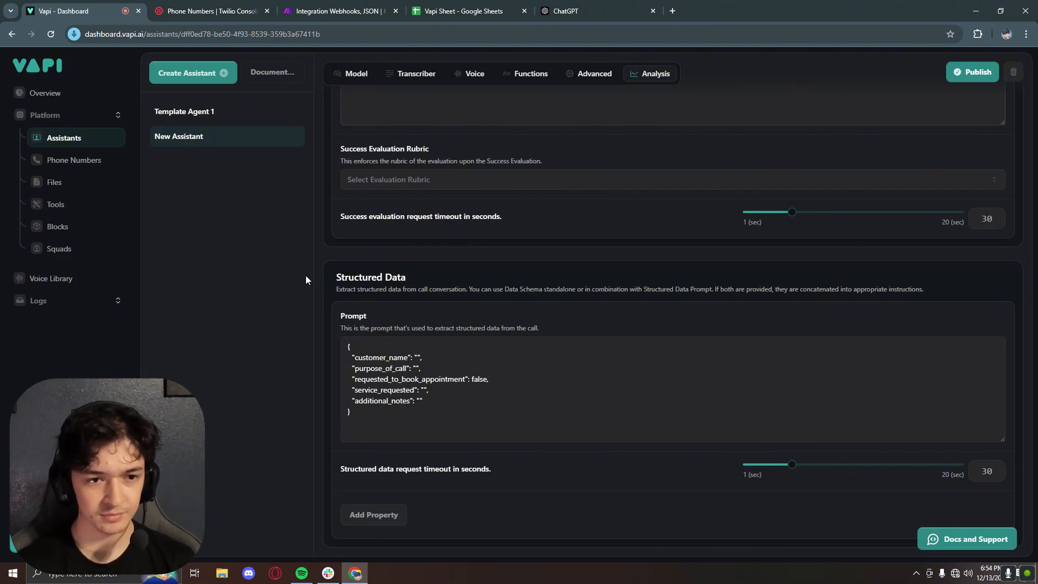
left_click(354, 73)
scroll(582, 397, "down", 10)
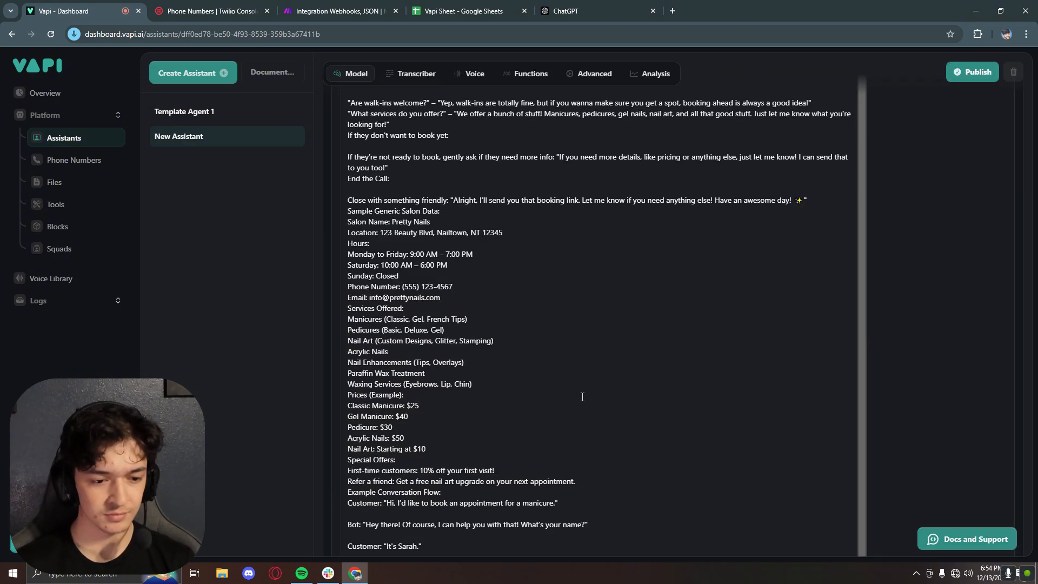
scroll(582, 397, "down", 5)
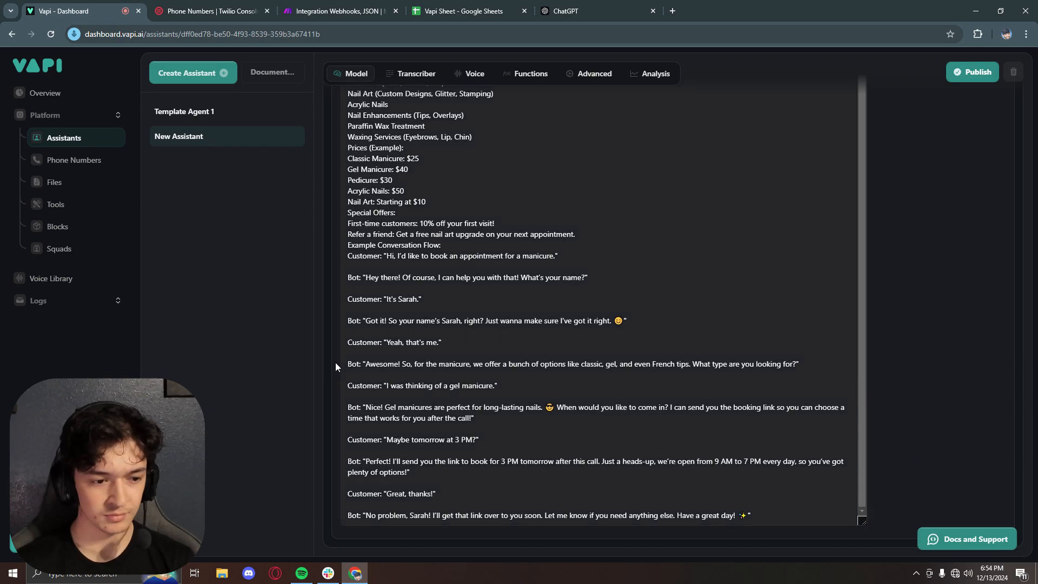
Switch to Make and examine the analysis summary and structured data in the Custom webhook's output from the test call
scroll(325, 368, "up", 15)
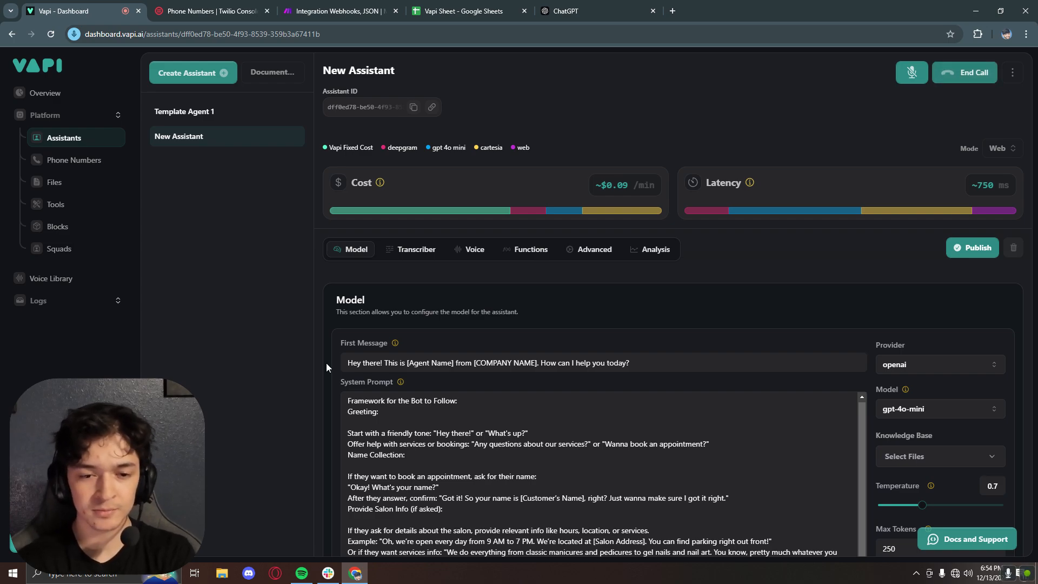
left_click(330, 10)
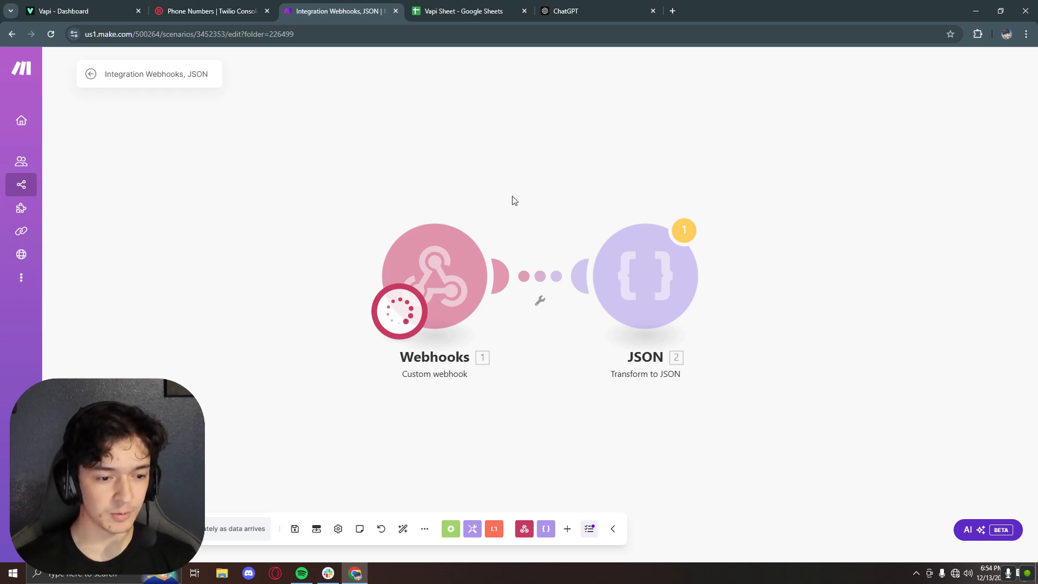
left_click(570, 236)
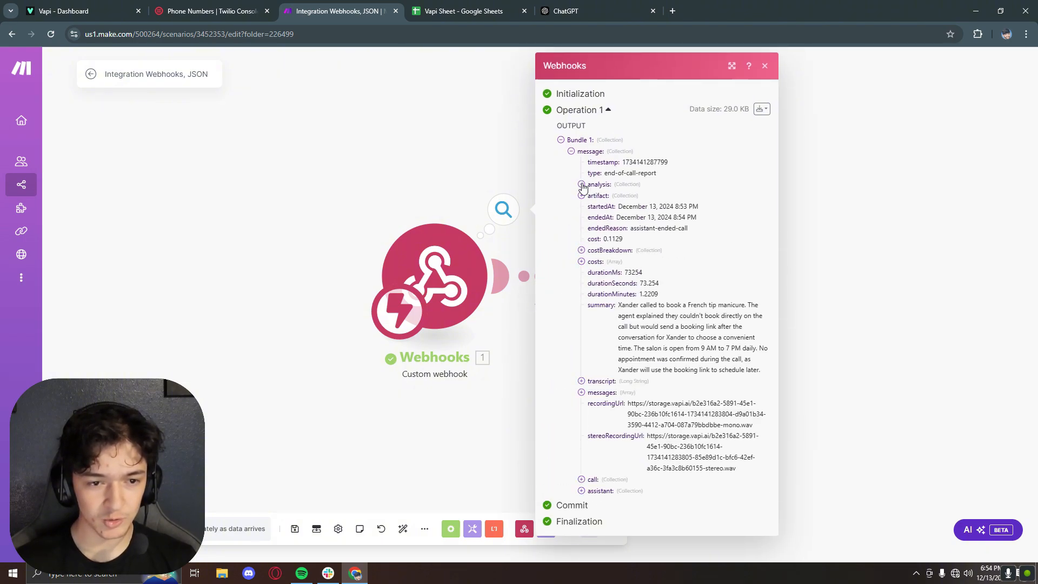
left_click(582, 184)
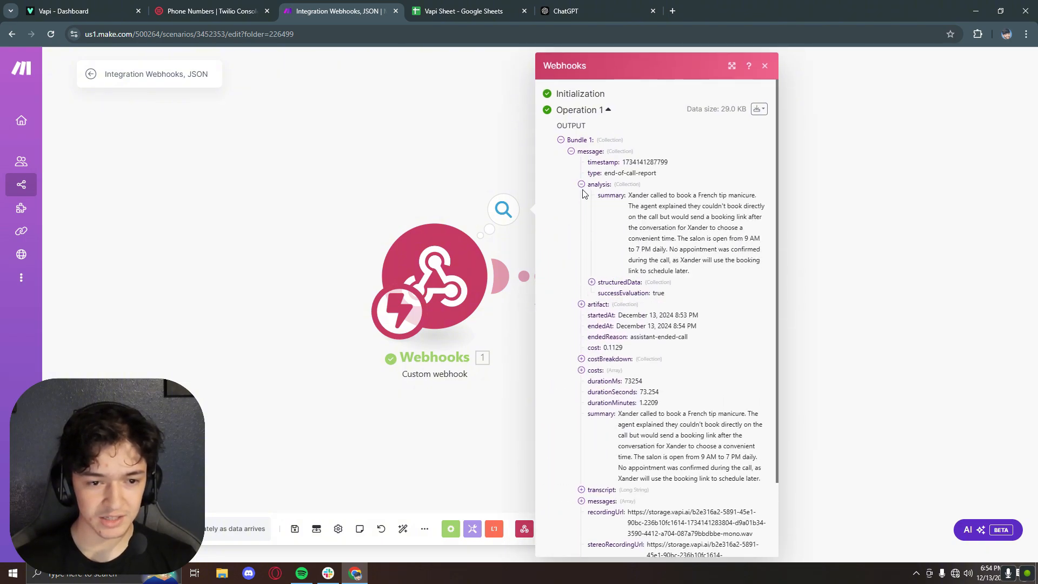
left_click(591, 282)
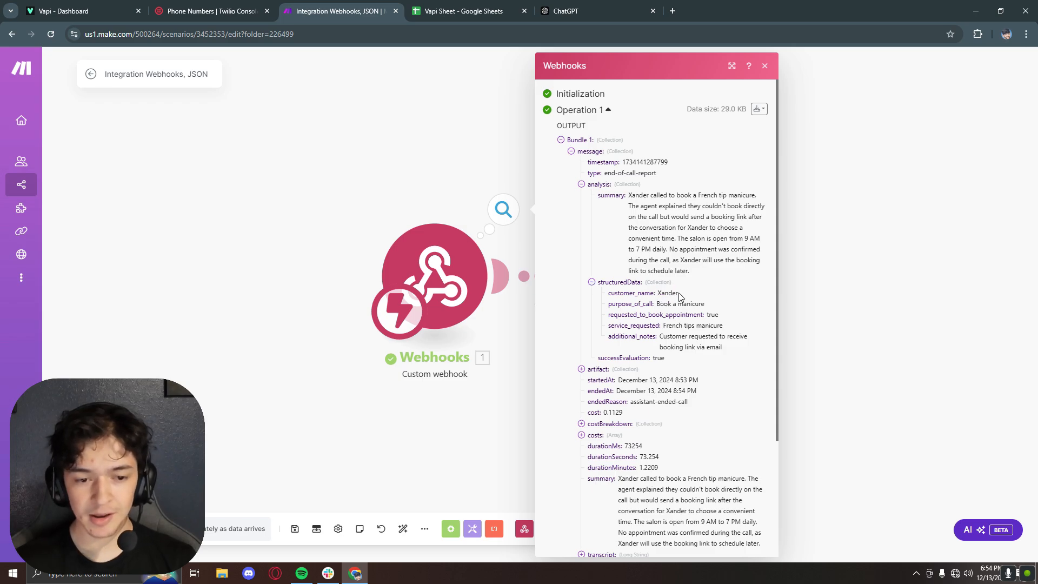
double_click(664, 326)
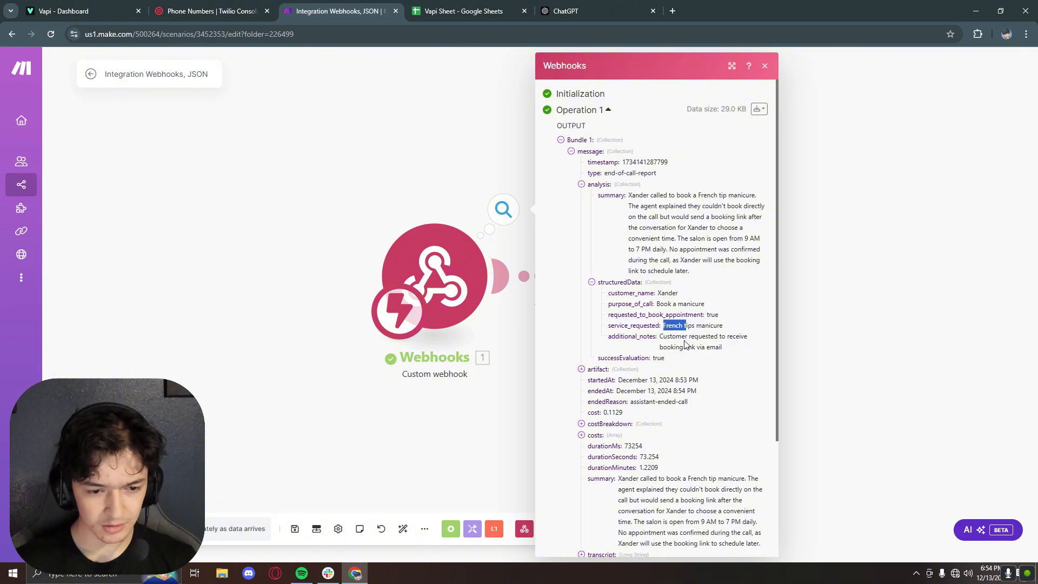
left_click(763, 67)
Map the webhook's message analysis structuredData collection into the Object of the Transform to JSON module and save the settings
left_click(579, 232)
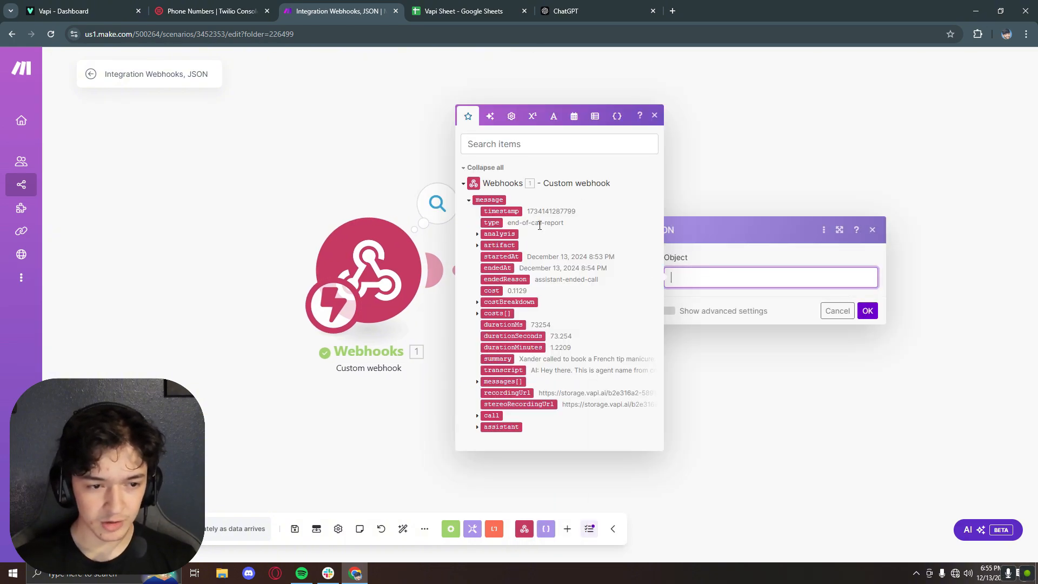
left_click(498, 234)
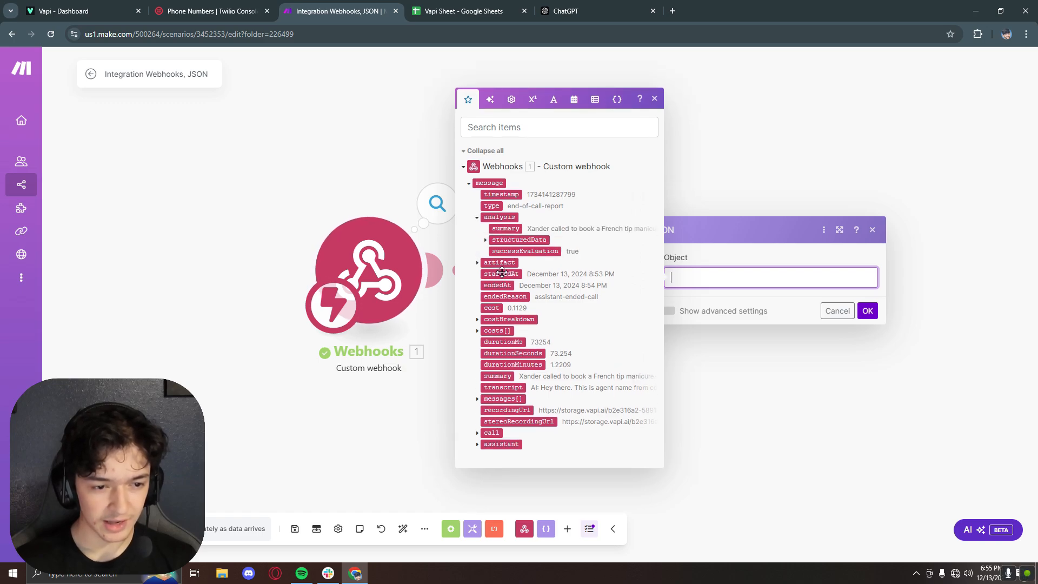
left_click_drag(500, 240, 703, 277)
left_click(867, 310)
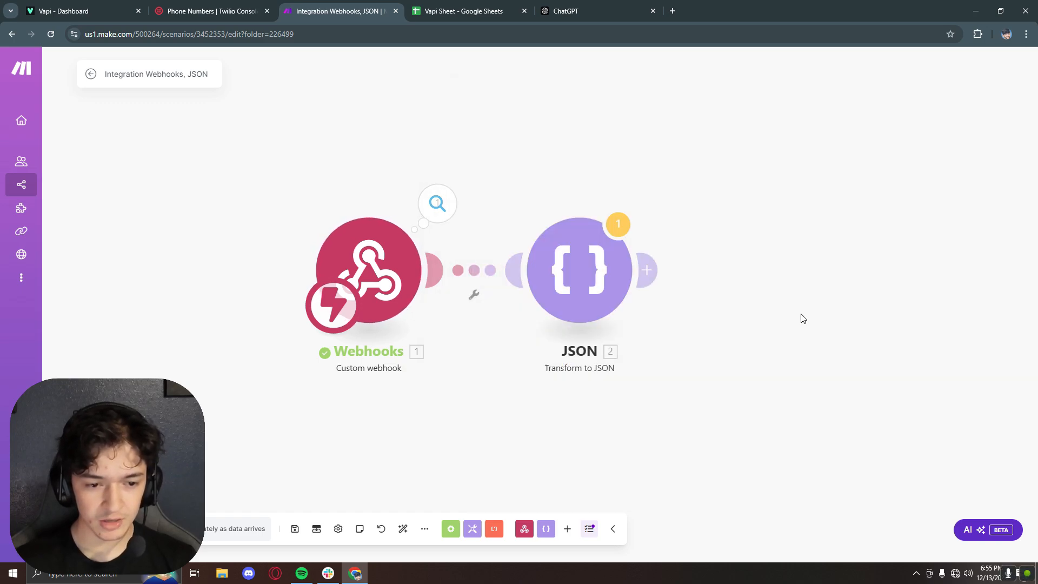
Prepare a Transform to JSON-only run with a sample customer name, purpose "book appointment", booking requested Yes, service "manicure" and additional notes "yes"
right_click(561, 256)
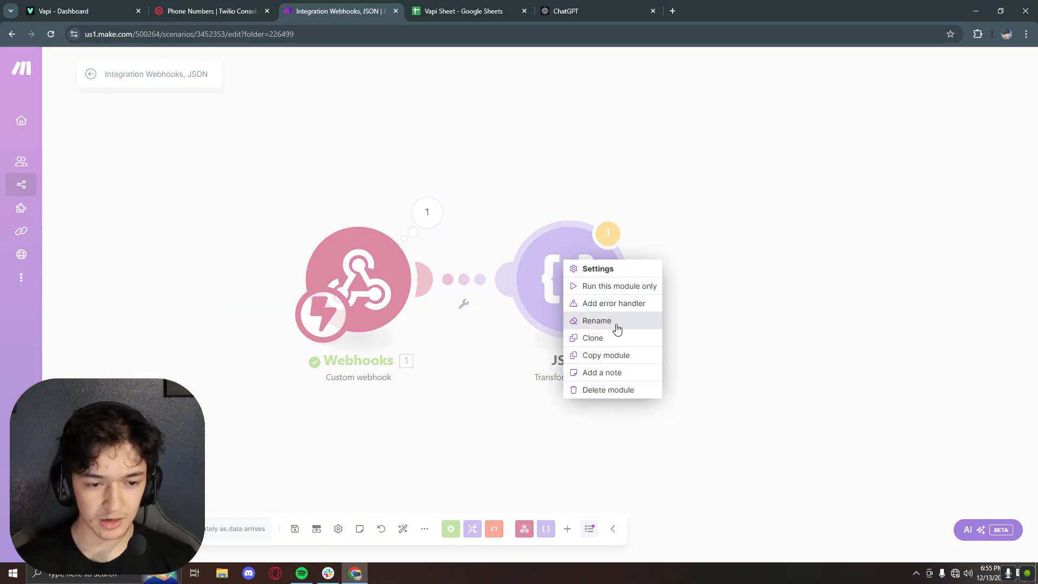
left_click(601, 287)
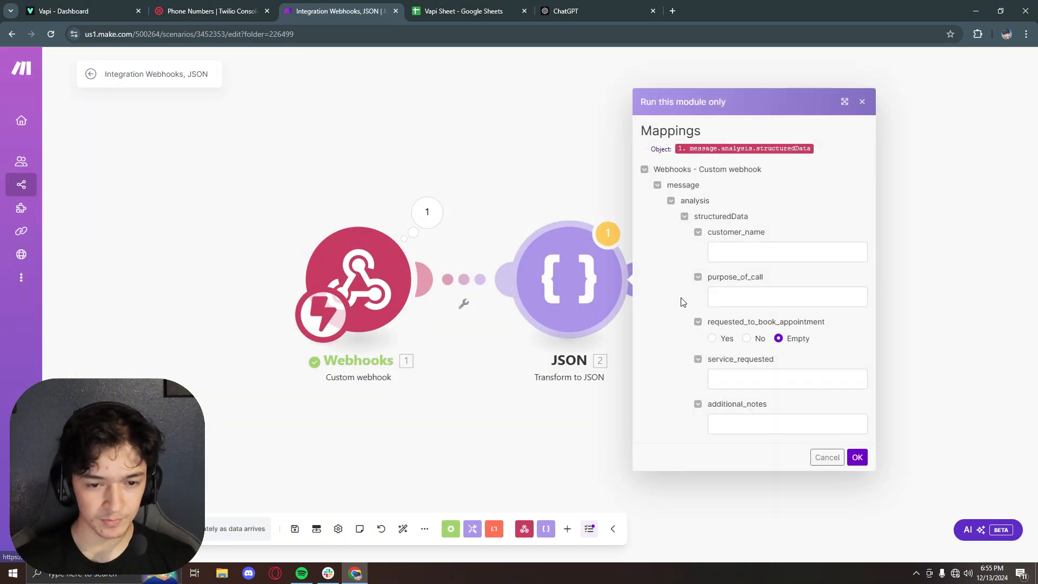
left_click(765, 253)
type("Zand")
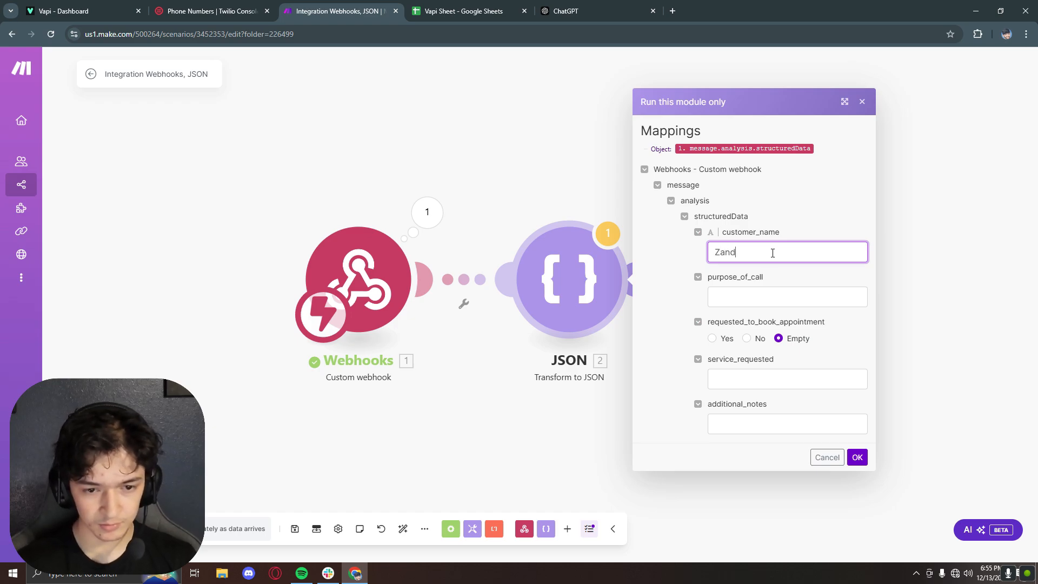
type("er")
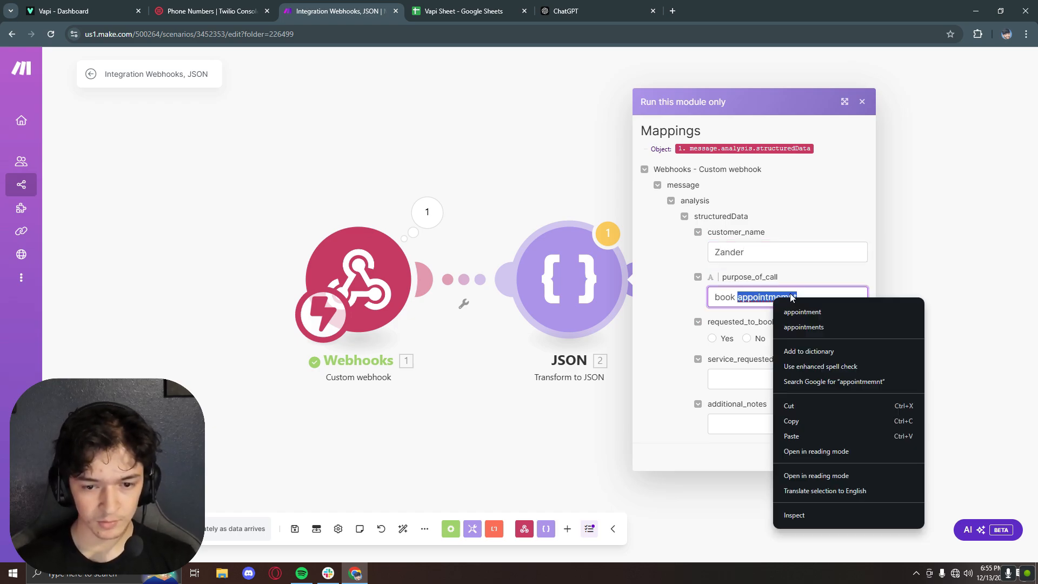
left_click(815, 311)
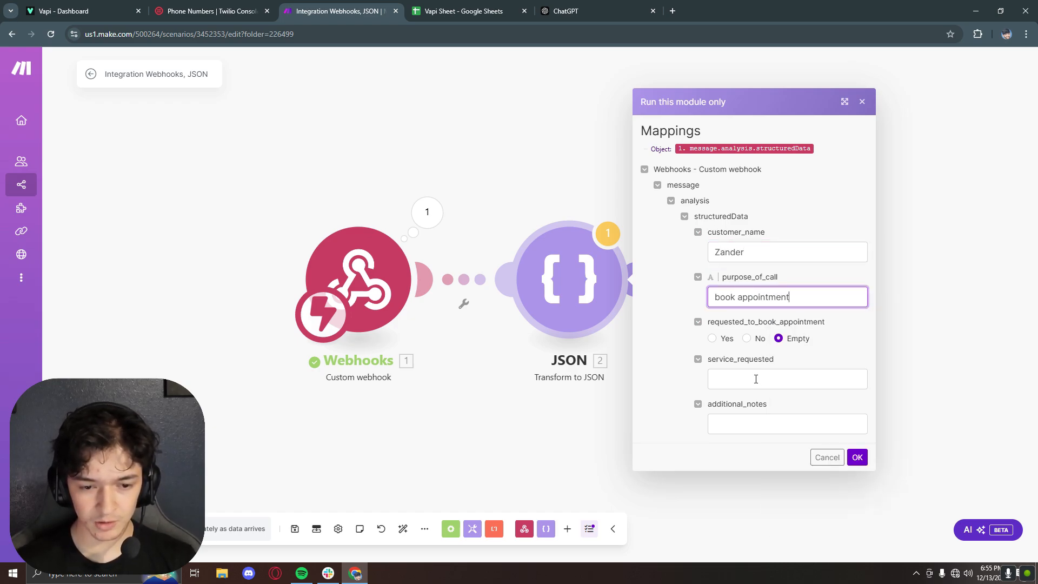
left_click(712, 339)
left_click(793, 381)
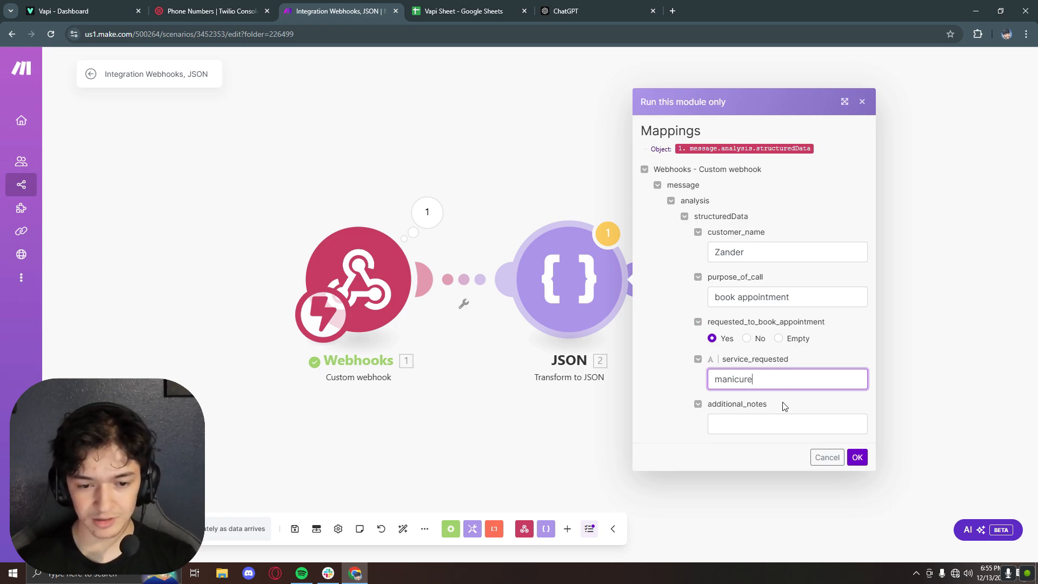
left_click(769, 425)
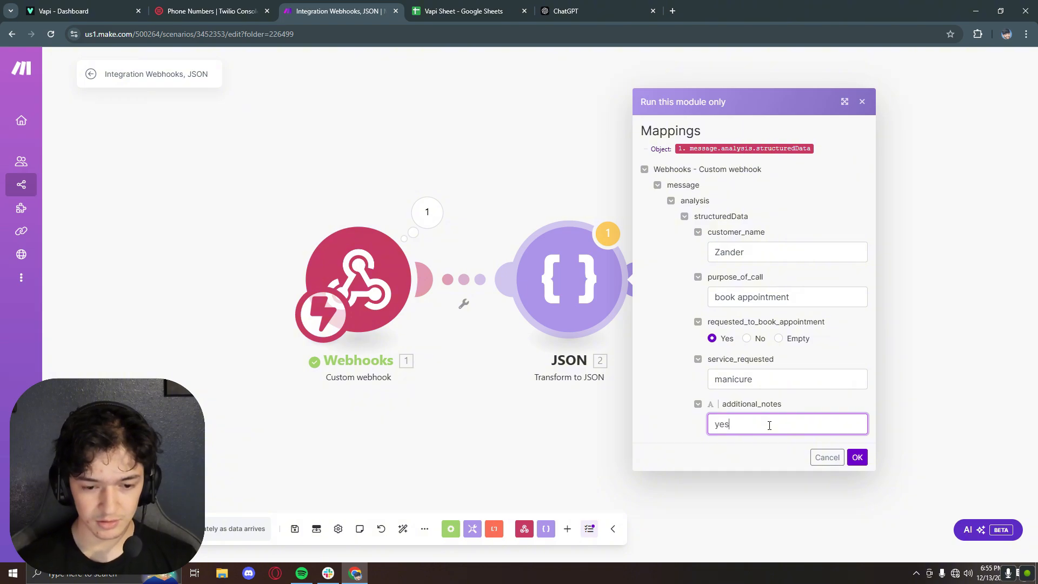
Run the Transform to JSON module with the sample values and copy the JSON string from its output
left_click(856, 457)
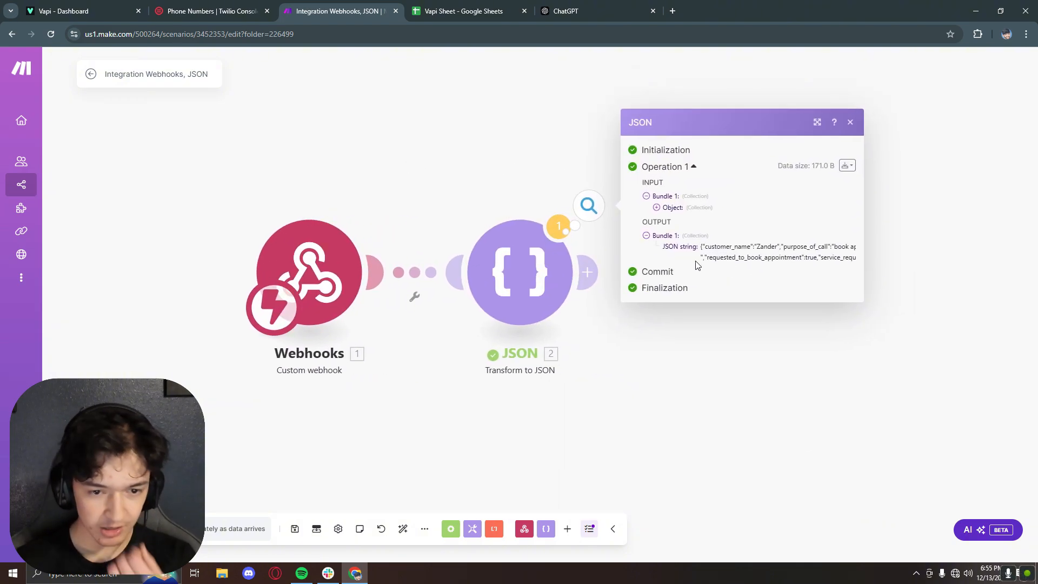
mouse_move(704, 247)
left_mouse_down()
mouse_move(861, 261)
mouse_move(946, 242)
mouse_move(1032, 241)
mouse_move(710, 248)
left_mouse_up()
left_click(1019, 122)
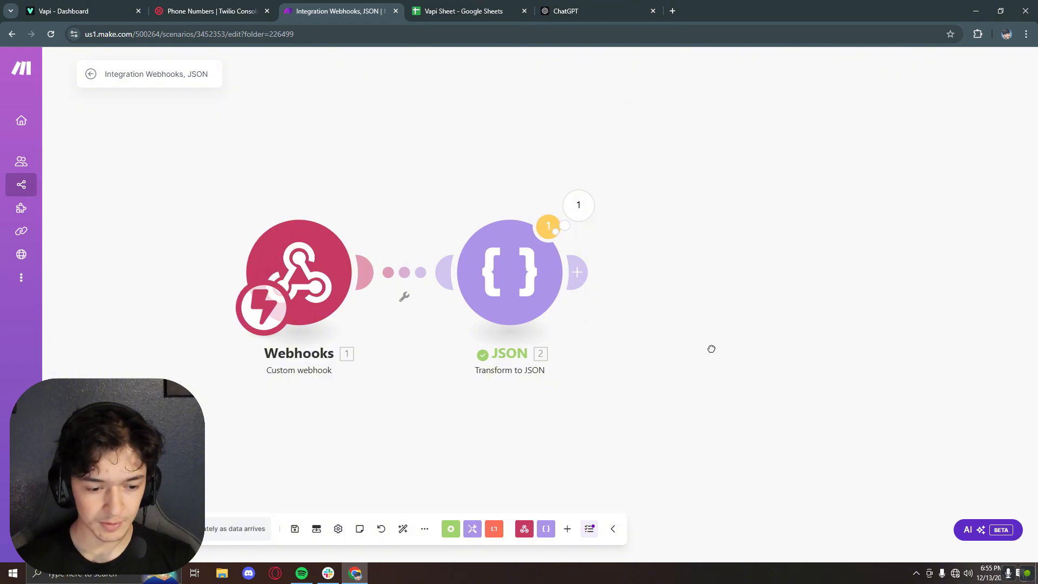
Add a Parse JSON module after Transform to JSON, using the Array data structure and the Transform to JSON output as its JSON string
left_click(547, 527)
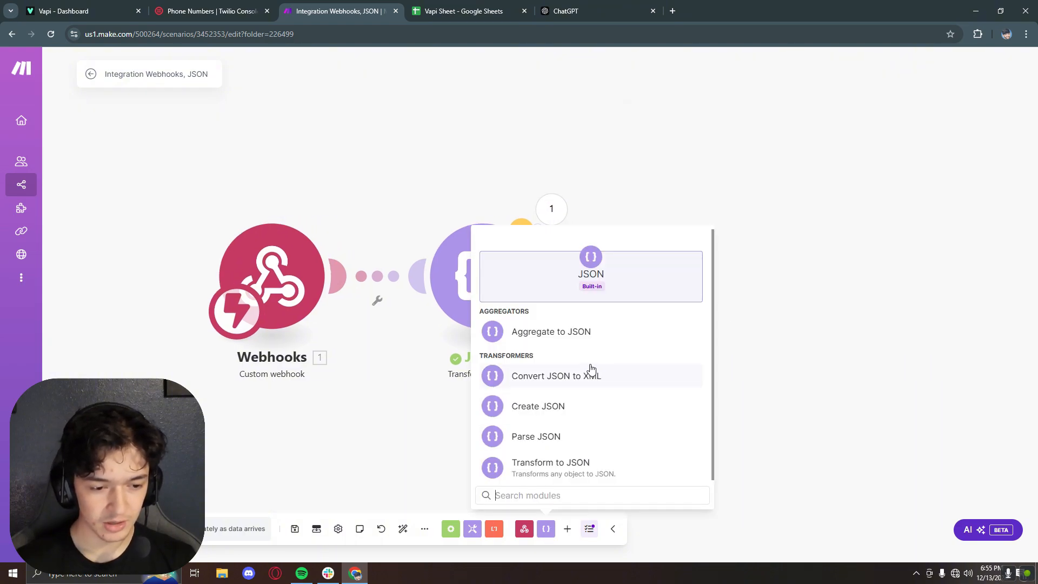
left_click(558, 434)
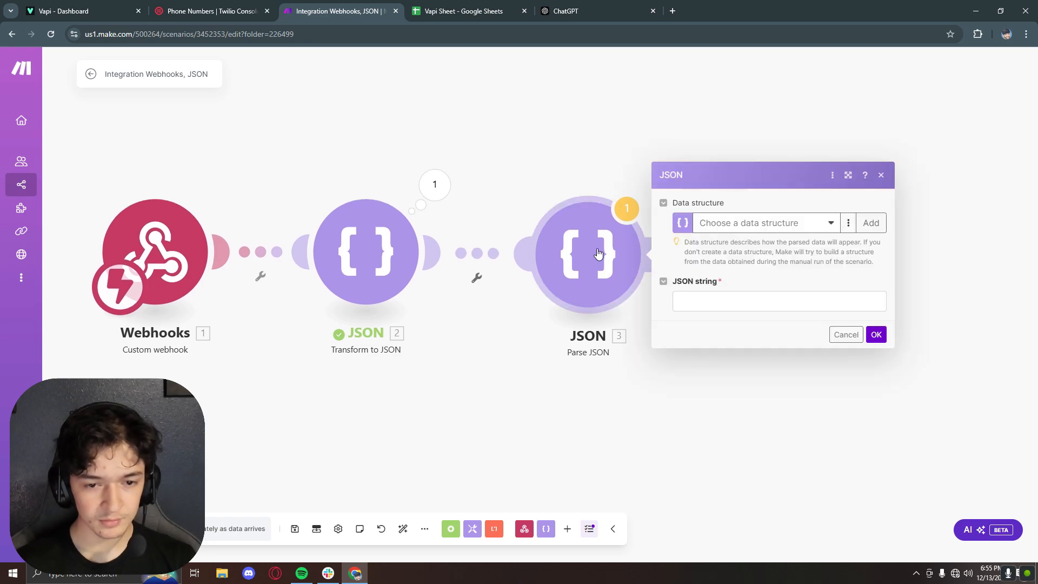
left_click(829, 223)
left_click(735, 280)
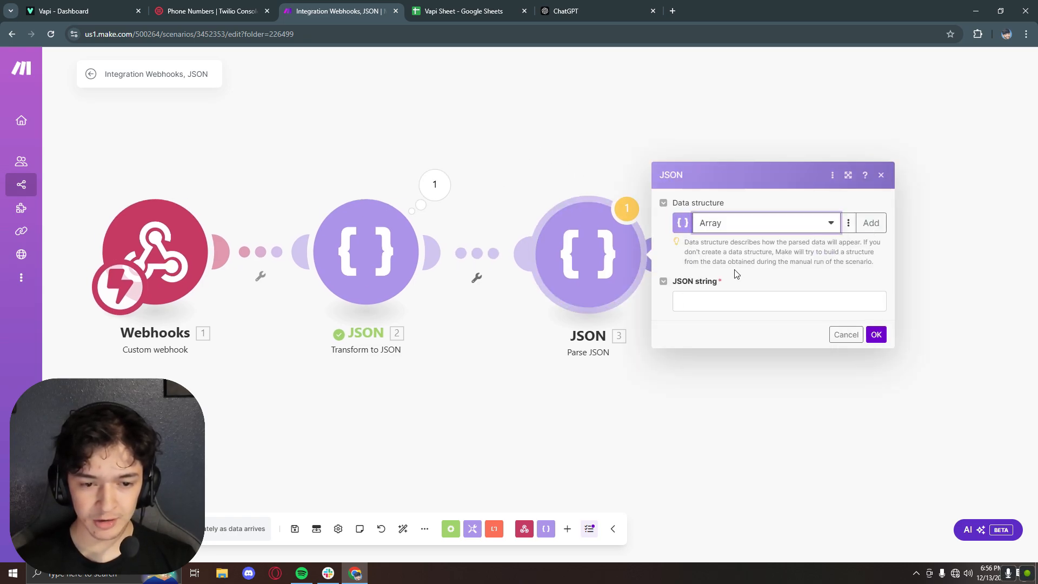
left_click(729, 303)
left_click_drag(498, 204, 762, 301)
left_click(876, 335)
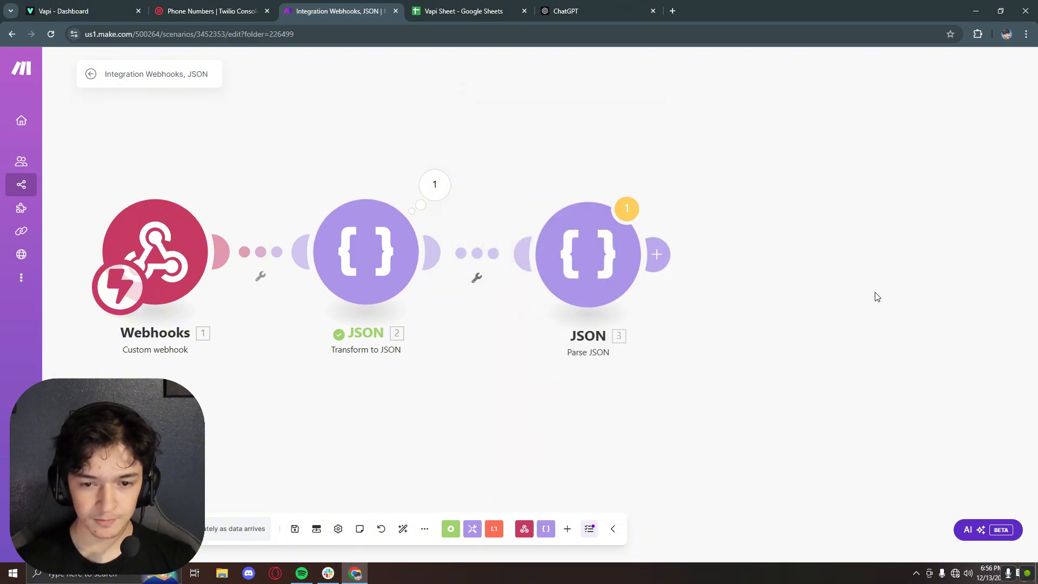
Run only the Parse JSON module with the copied sample JSON string and check the parsed output
right_click(593, 261)
left_click(627, 288)
left_click(751, 292)
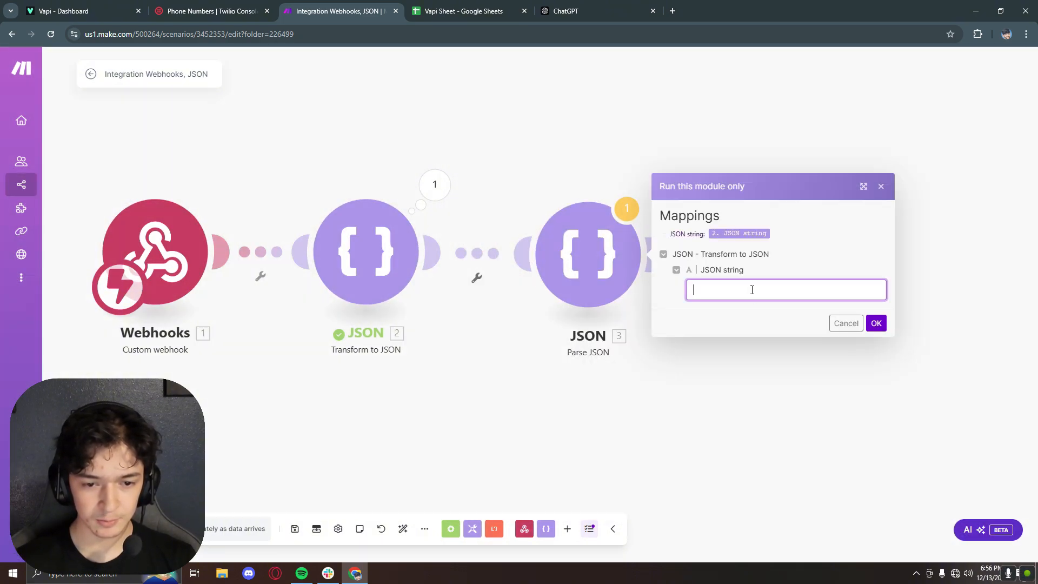
type("{\"customer_name\":\"Zander\",\"purpose_of_call\":\"book appointment\",\"requested_to_book_appointment\":true,\"service_requested\":\"manicure\",\"additional_notes\":\"yes\"}")
left_click(876, 323)
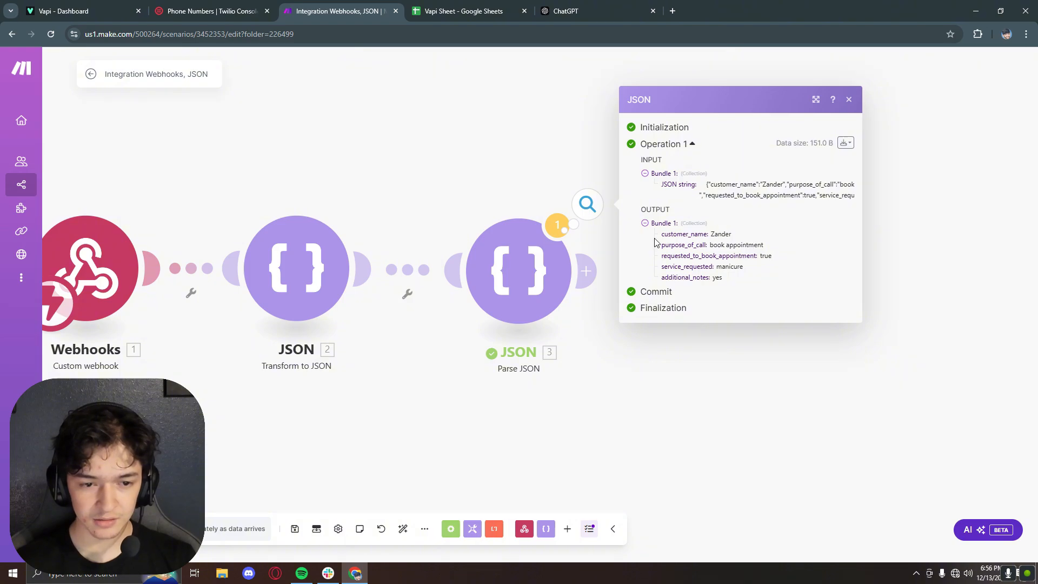
left_click(848, 99)
Add a Google Sheets "Add a Row" module after Parse JSON
left_click(567, 528)
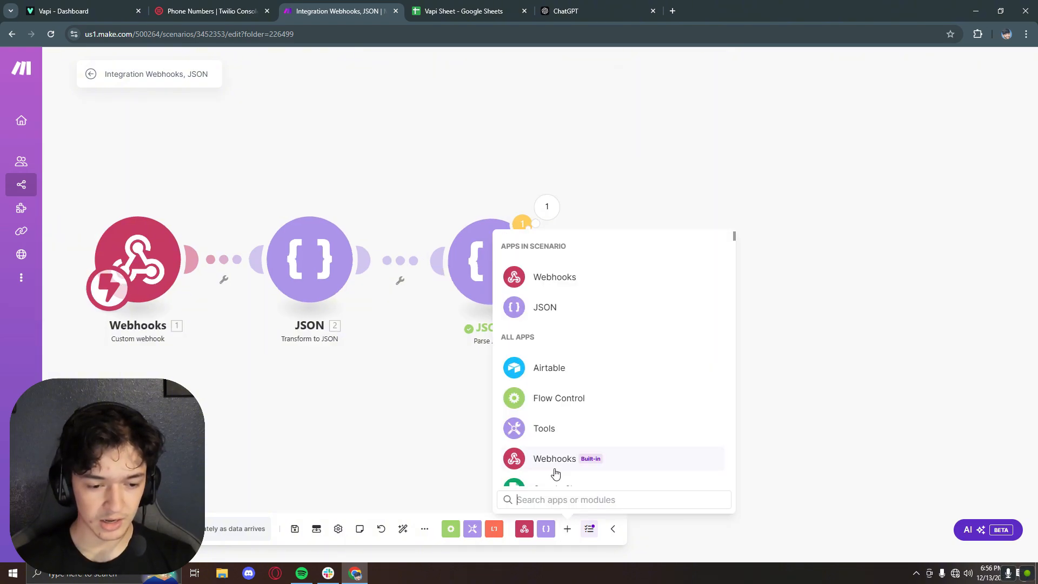
scroll(557, 460, "down", 1)
left_click(562, 441)
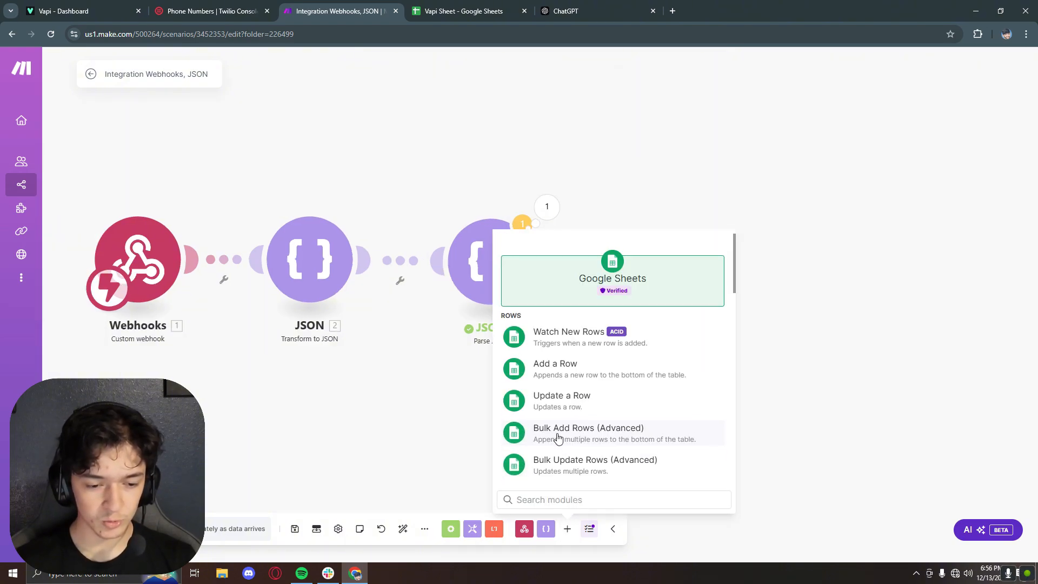
left_click(586, 366)
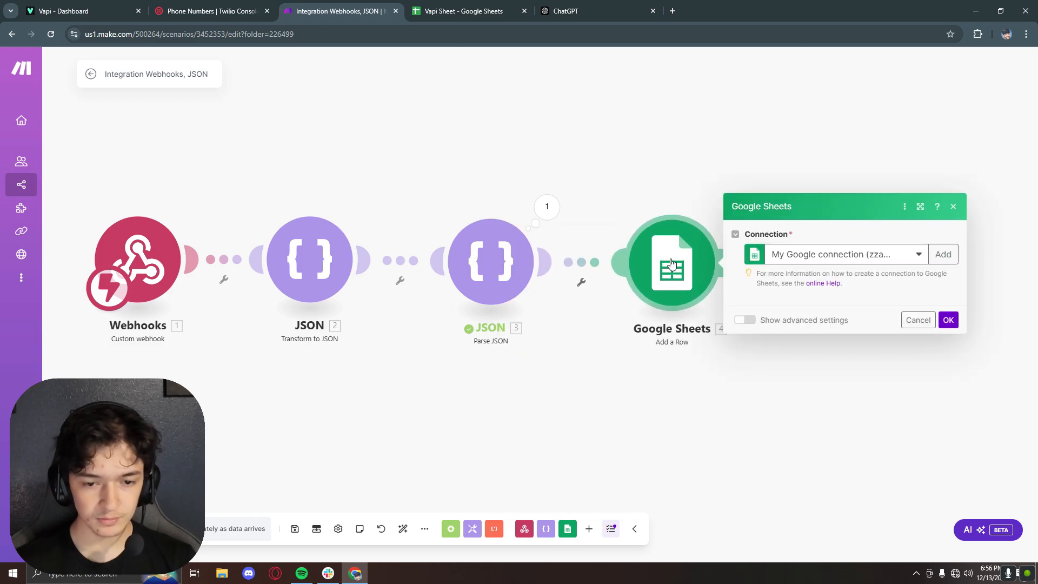
Set the Google Sheets module to the zzzzzz connection, Search by path, My Drive, the Vapi Sheet spreadsheet and Sheet1
left_click(858, 159)
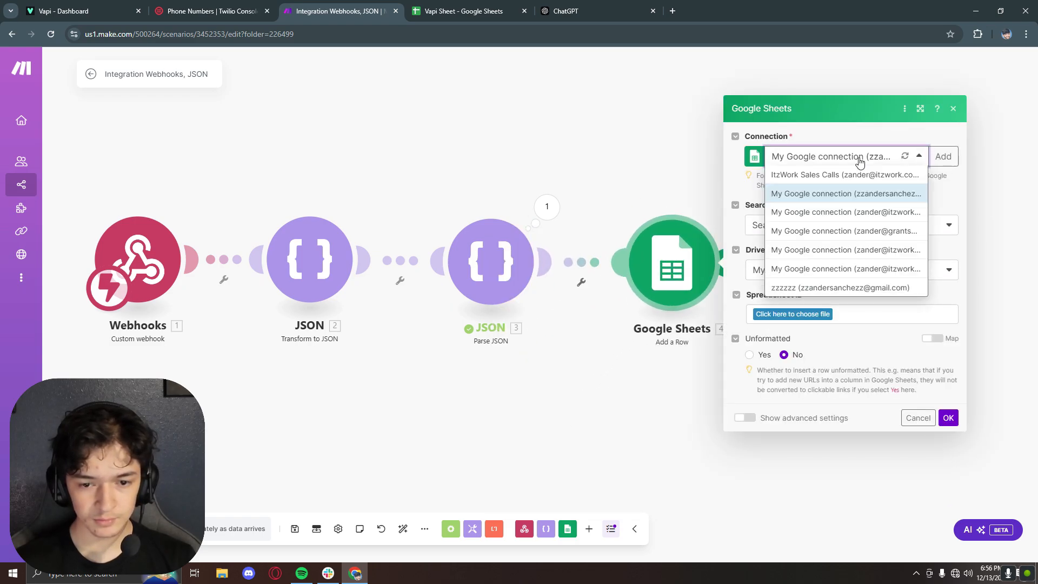
left_click(825, 288)
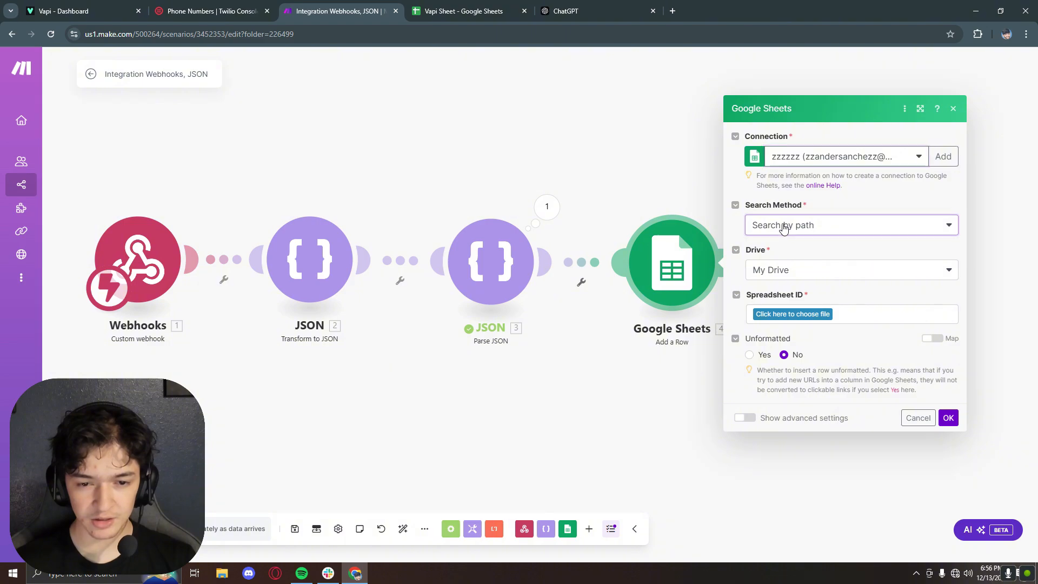
left_click(784, 228)
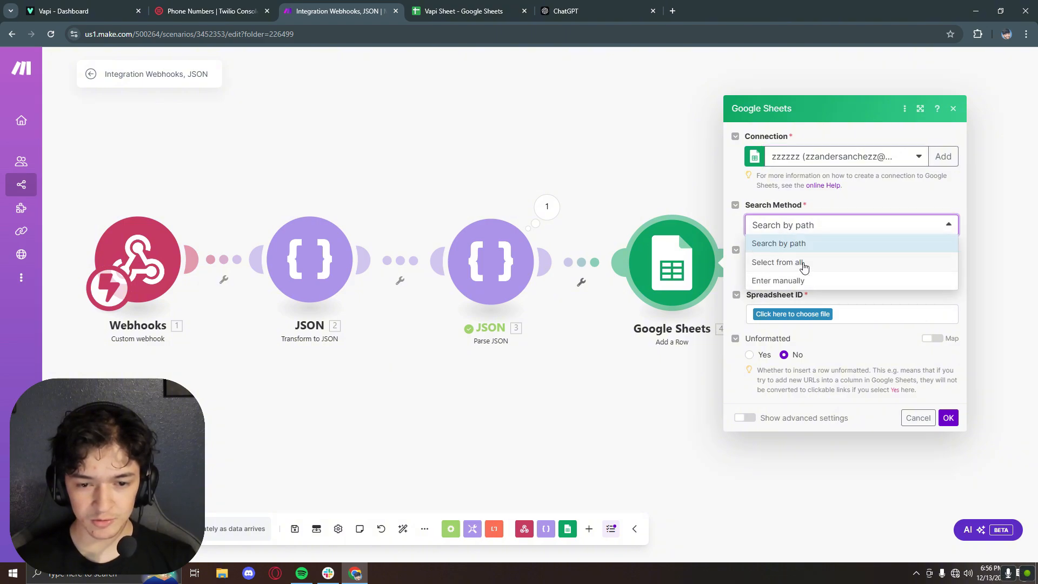
left_click(811, 246)
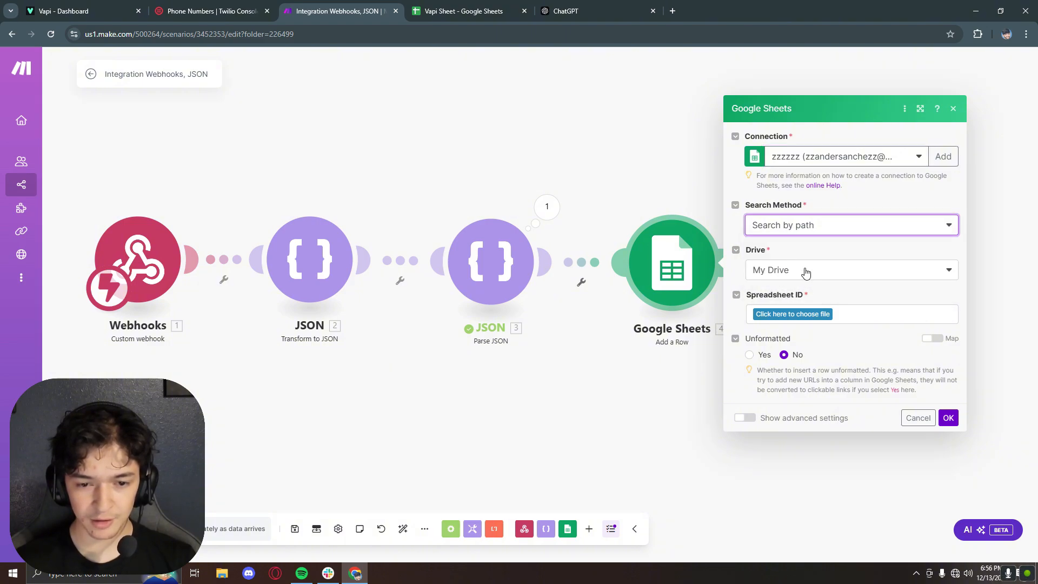
left_click(800, 314)
left_click(796, 350)
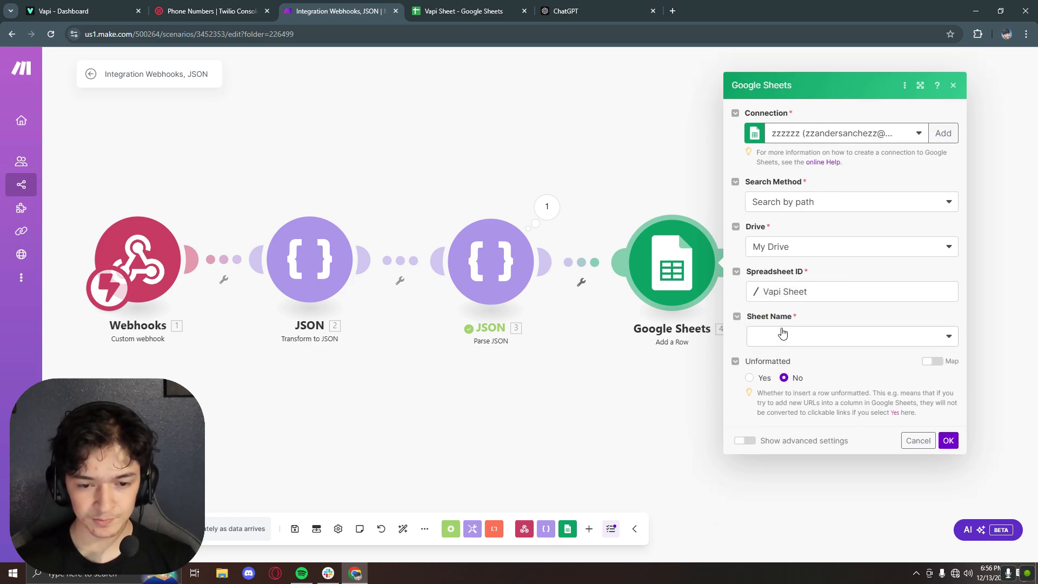
left_click(782, 332)
left_click(778, 356)
Map Parse JSON's customer_name to column A and purpose_of_call to column B of the Google Sheets row
scroll(808, 346, "down", 2)
left_click(808, 321)
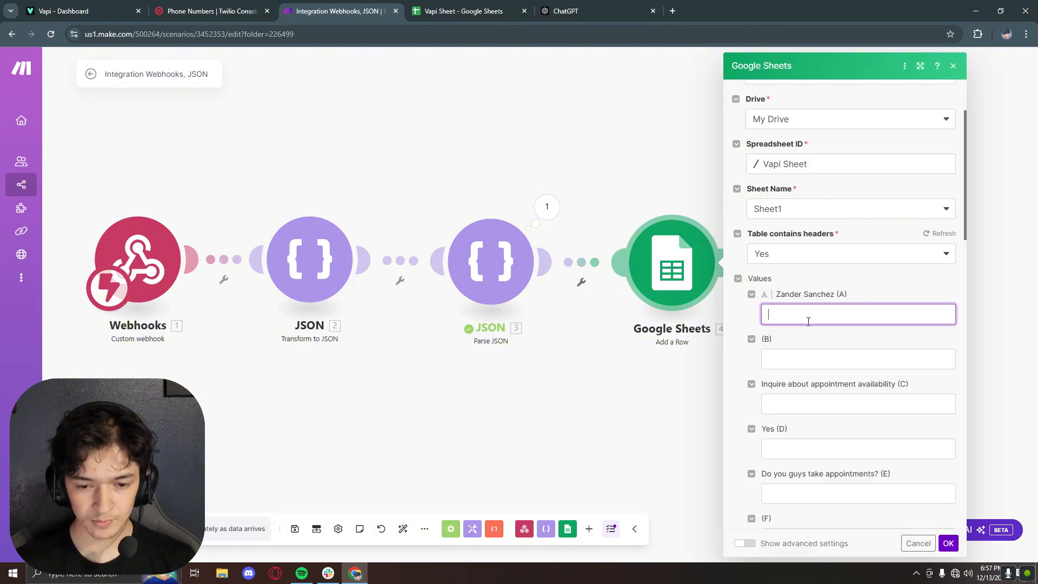
scroll(808, 321, "down", 1)
left_click(463, 11)
left_click(335, 11)
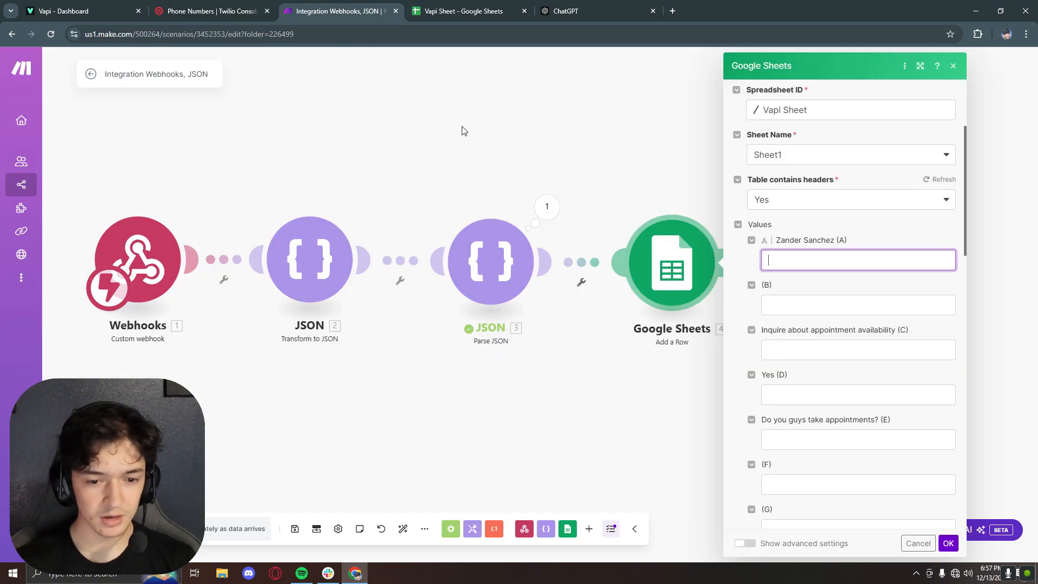
left_click(770, 254)
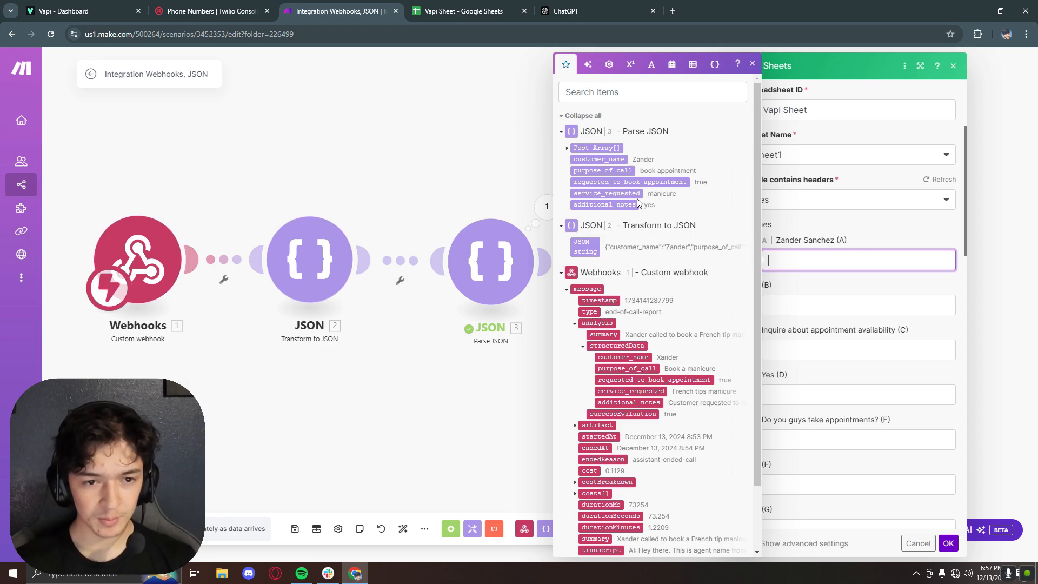
left_click(612, 161)
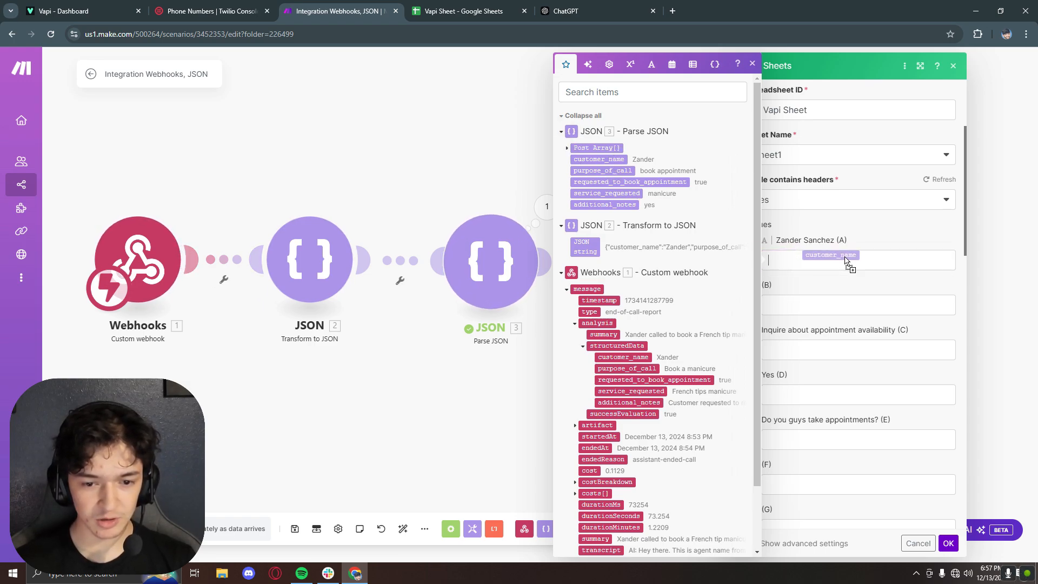
key("Tab")
left_click(608, 171)
key("Tab")
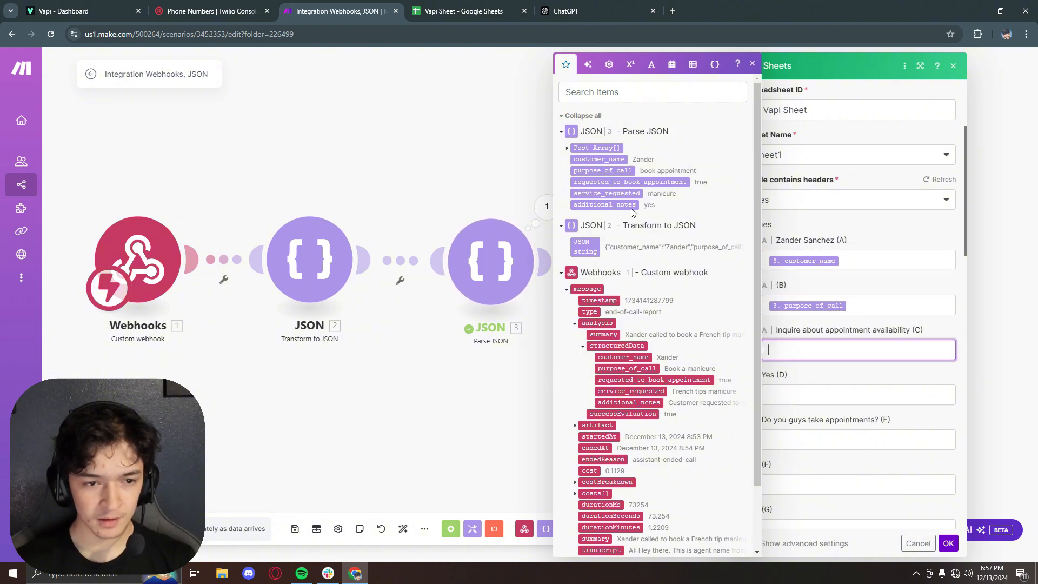
Map requested_to_book_appointment to column C, service_requested to column D and additional_notes to column E, and save the module settings
left_click(605, 182)
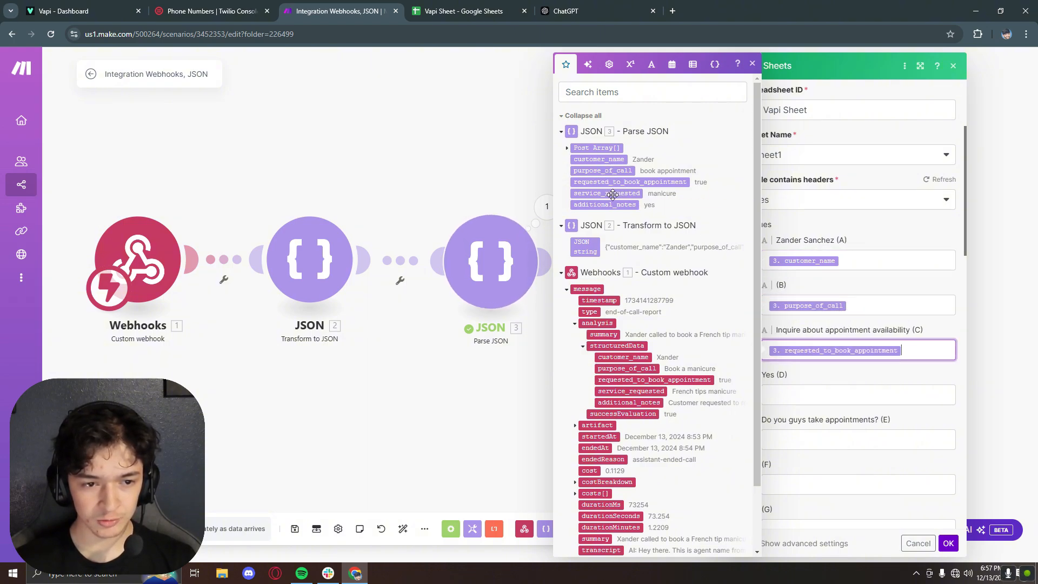
left_click_drag(612, 195, 819, 395)
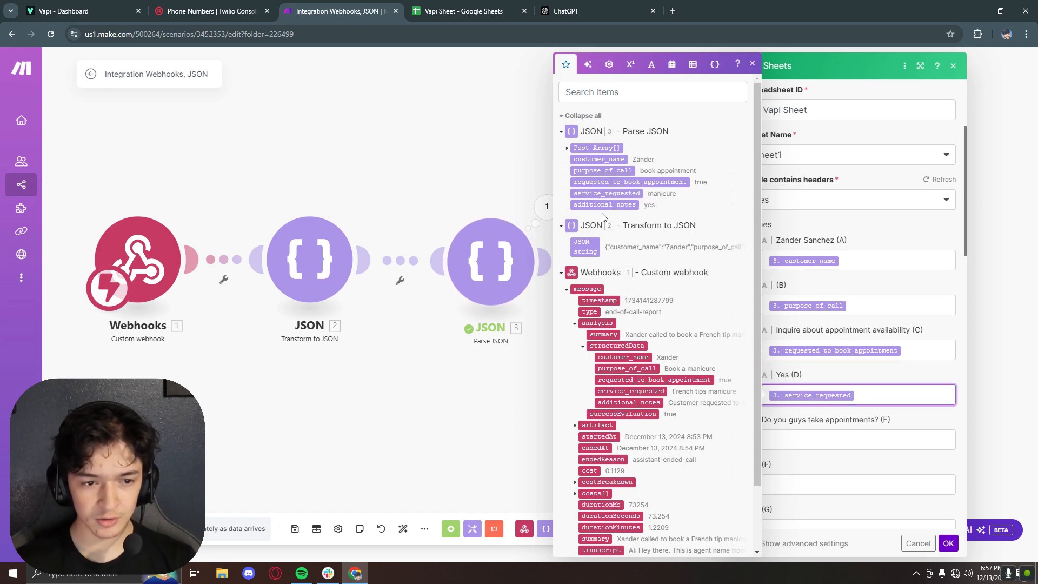
left_click_drag(602, 208, 843, 438)
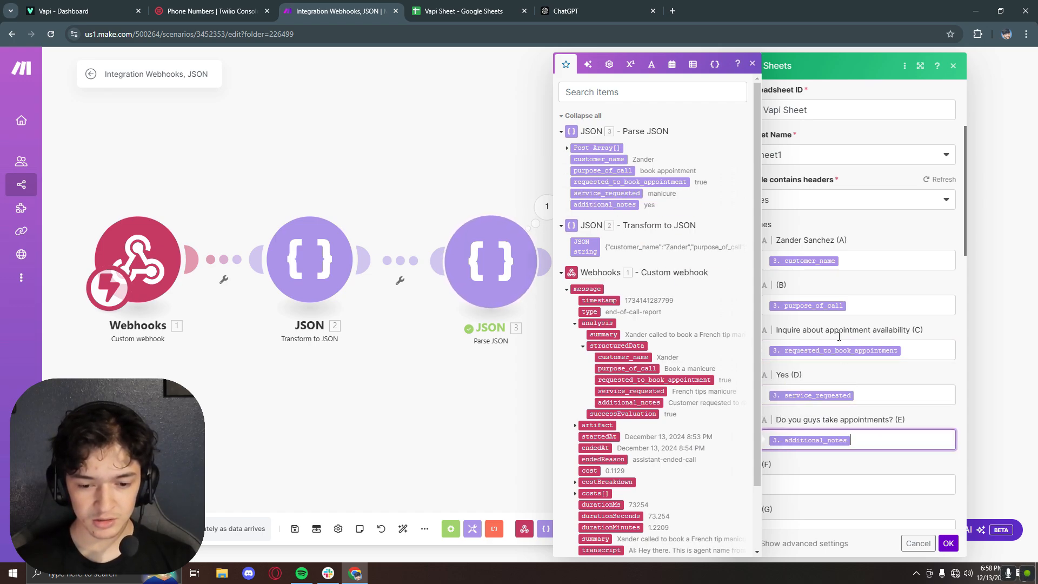
scroll(793, 274, "down", 2)
scroll(792, 274, "up", 5)
scroll(865, 378, "down", 4)
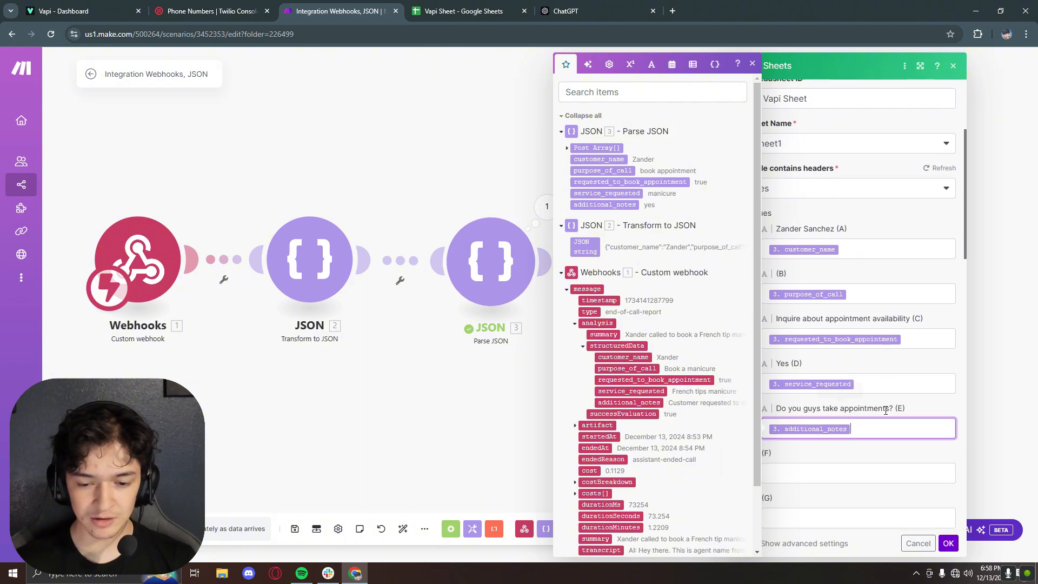
left_click(947, 544)
Look over the existing call rows in the Vapi Sheet spreadsheet
left_click(495, 7)
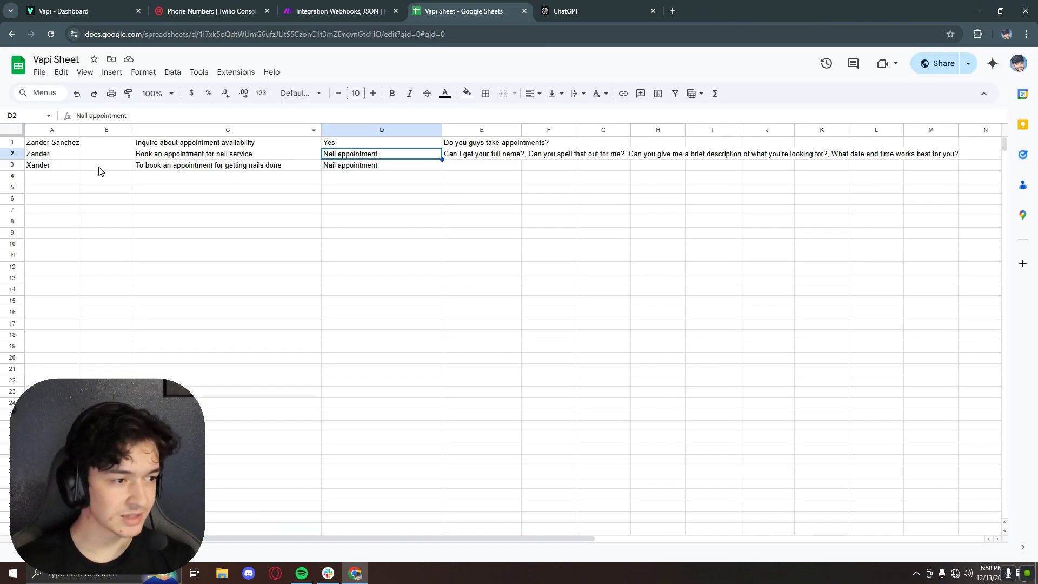
left_click_drag(44, 166, 778, 222)
left_click(665, 244)
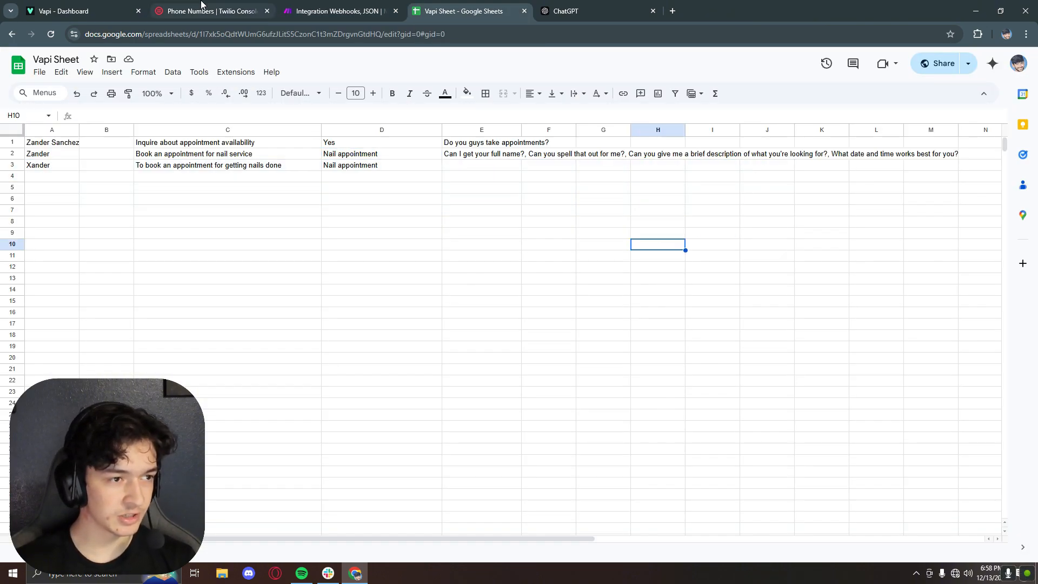
left_click(81, 11)
Insert a Router between the Parse JSON module and the Google Sheets module in the Make scenario, reconnecting both sides
left_click(338, 11)
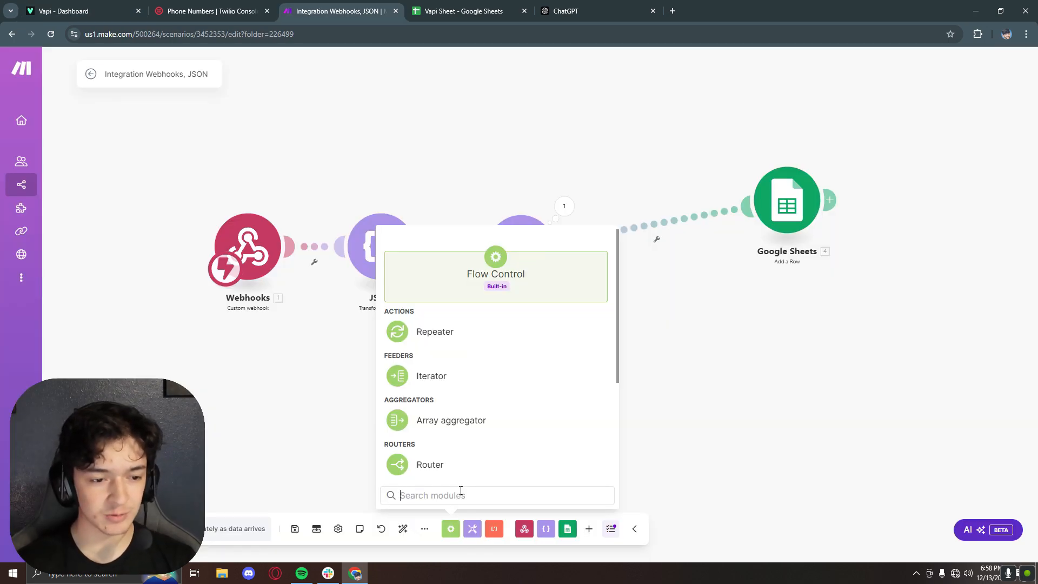
type("ro")
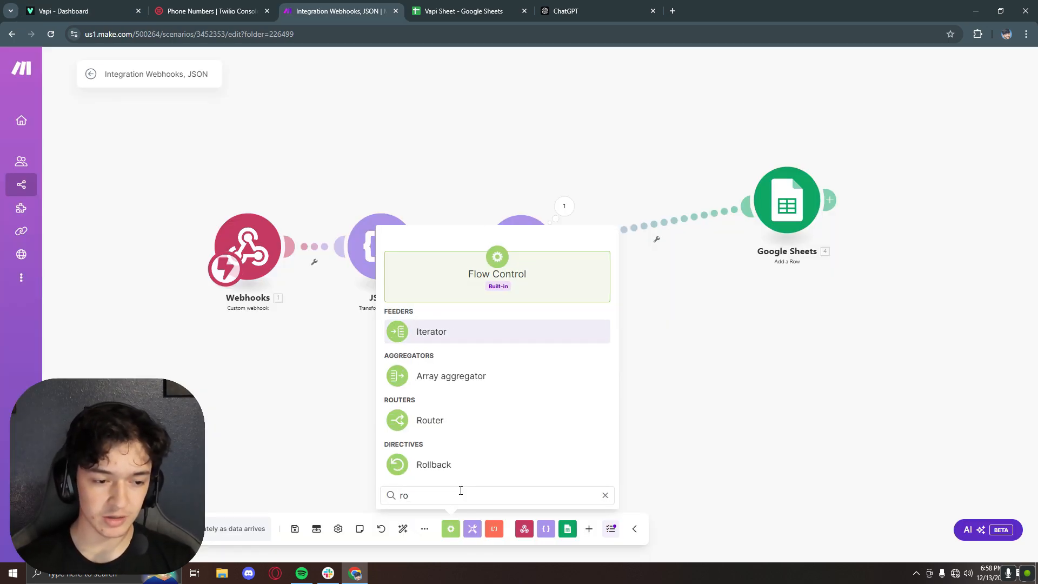
left_click(442, 421)
left_click_drag(508, 396, 640, 252)
right_click(694, 217)
left_click(708, 249)
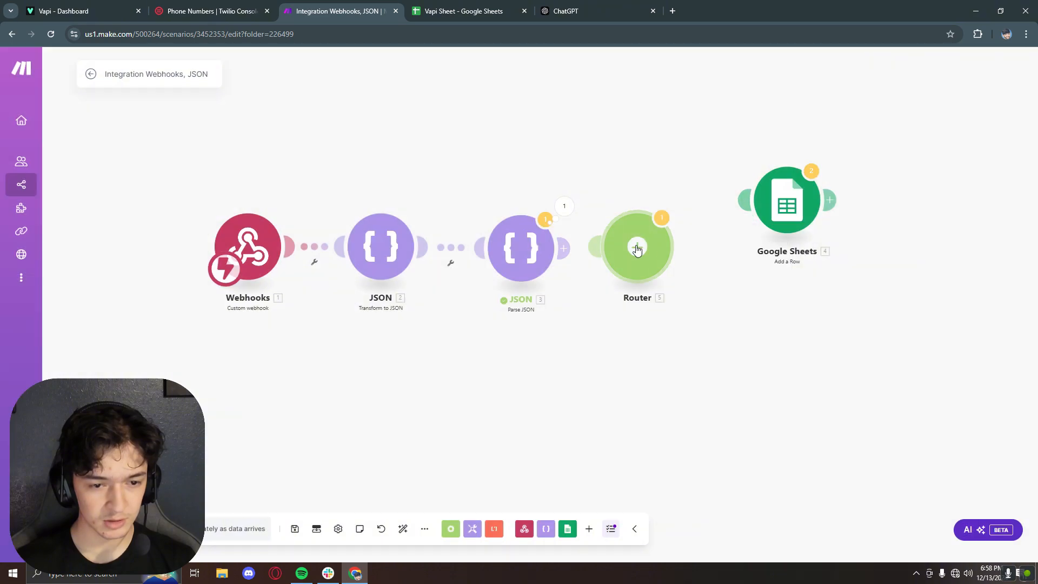
left_click_drag(744, 201, 670, 249)
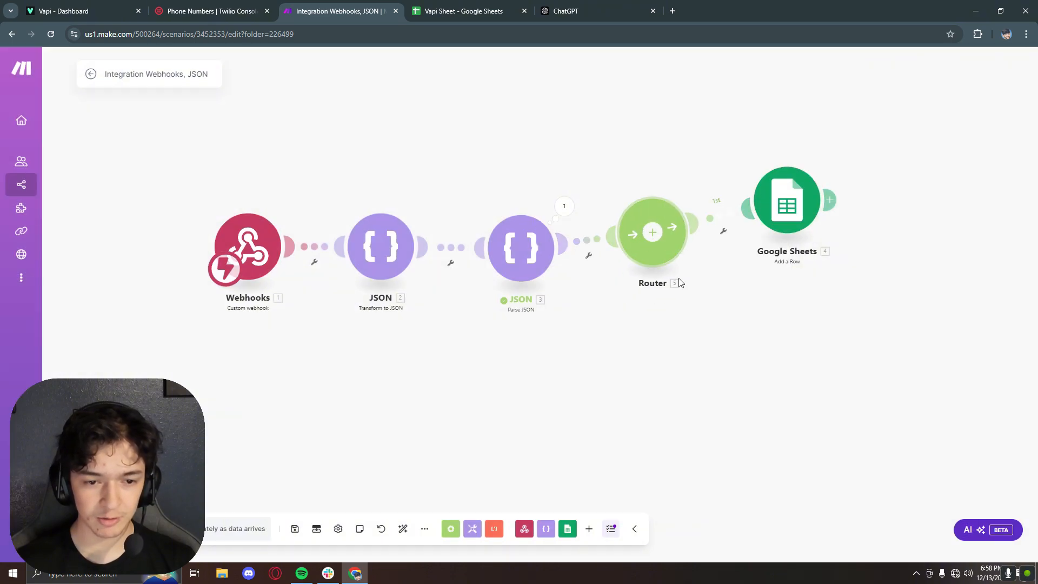
Add a second route to the Router and put a clone of the Google Sheets "Add a Row" module on it
left_click(658, 251)
left_click(403, 528)
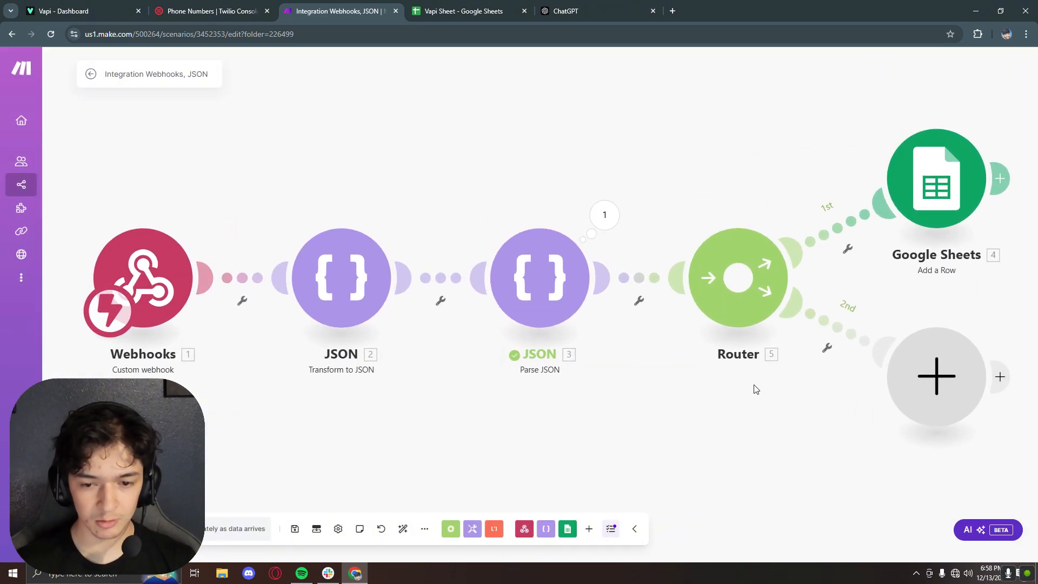
left_click(680, 322)
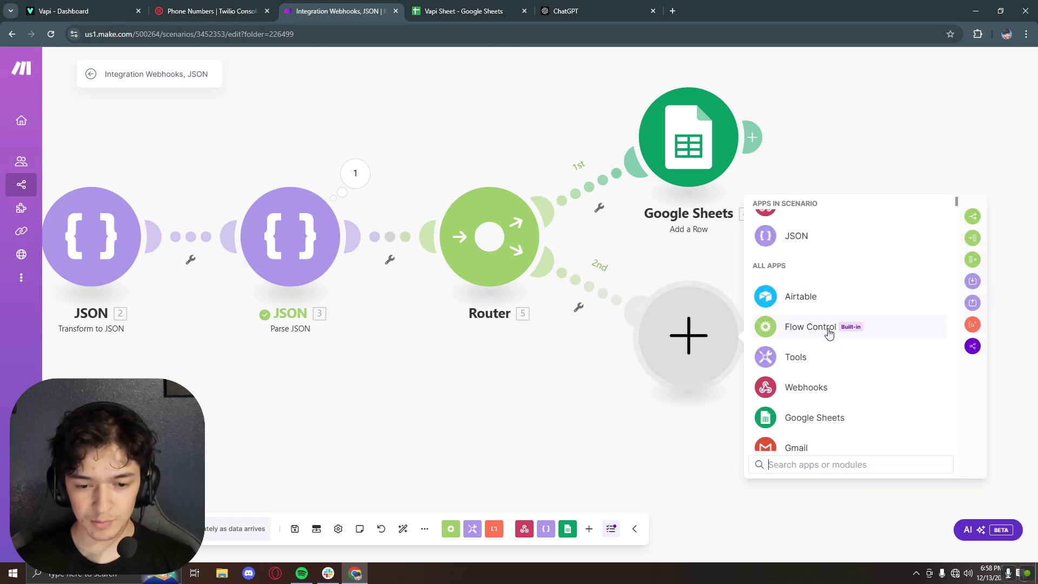
scroll(827, 329, "down", 1)
right_click(676, 138)
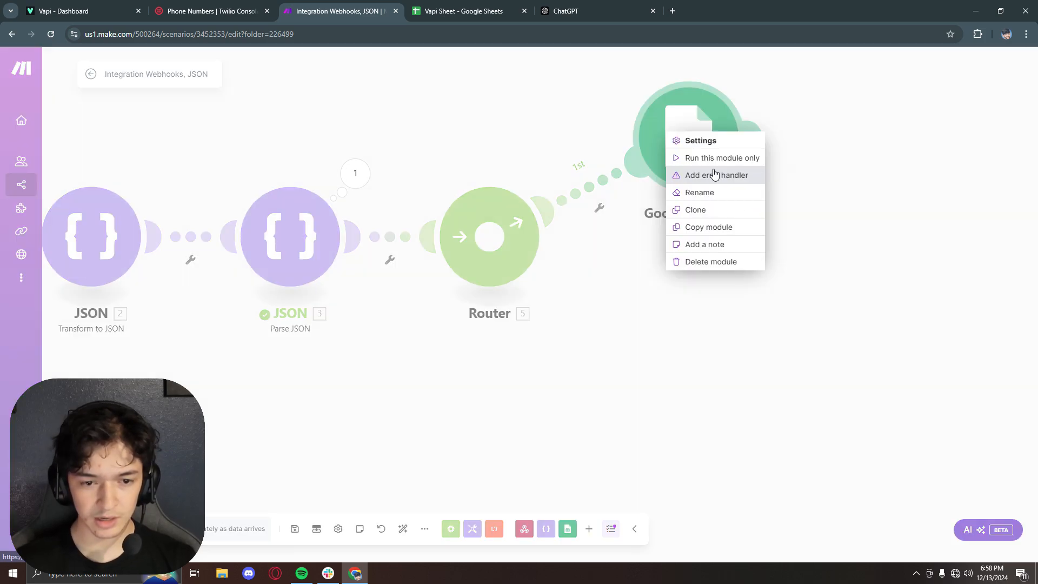
left_click(746, 210)
left_click(757, 303)
left_click_drag(784, 273, 689, 274)
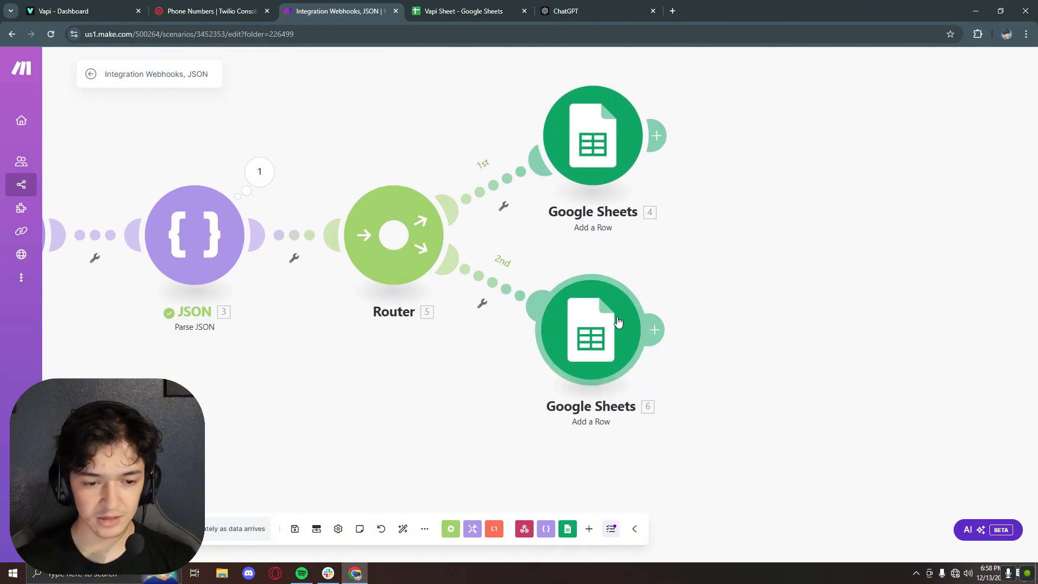
Set a filter labelled "if booking is yes" on the second route, requiring requested_to_book_appointment to equal the text true
left_click(480, 297)
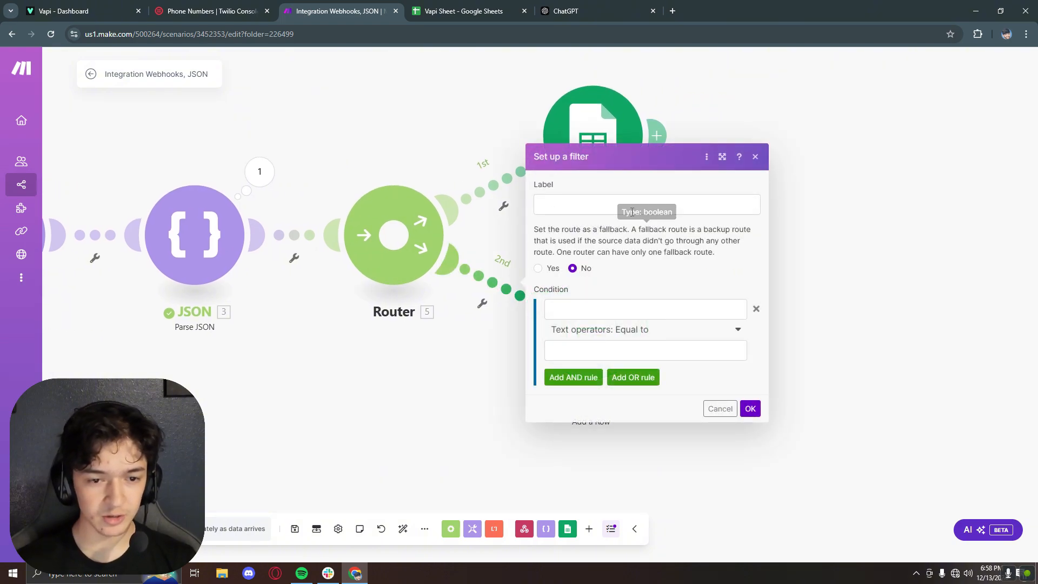
left_click(578, 205)
type("if booking is yes")
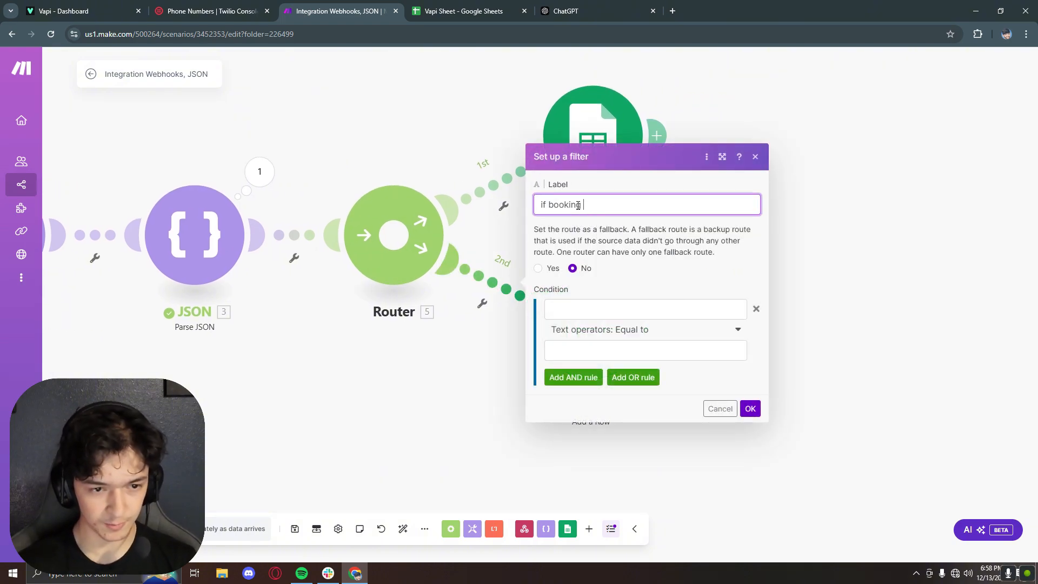
left_click(582, 312)
left_click_drag(851, 194, 657, 298)
left_click(647, 346)
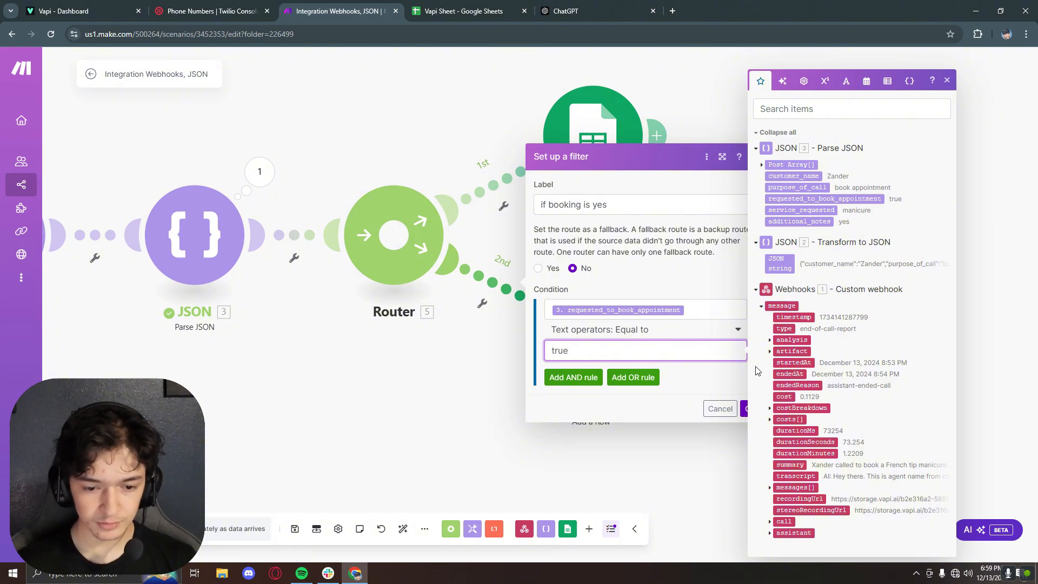
left_click(745, 409)
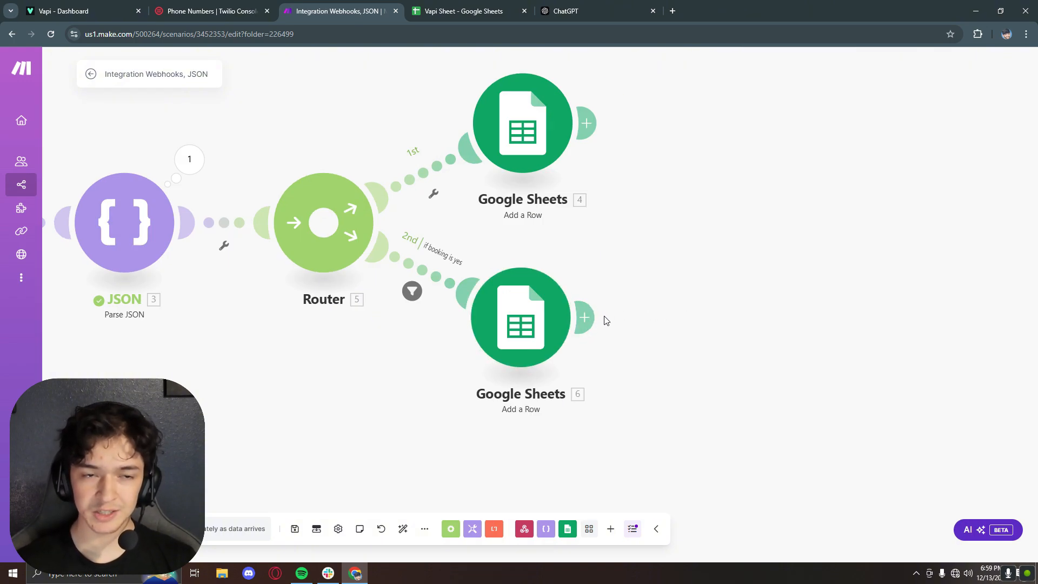
left_click(86, 11)
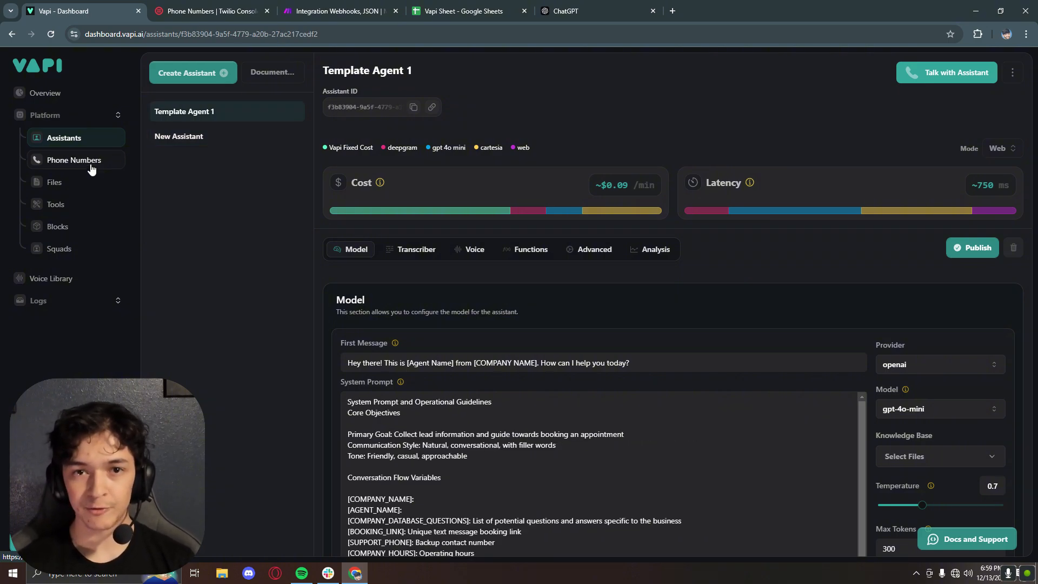
left_click(204, 6)
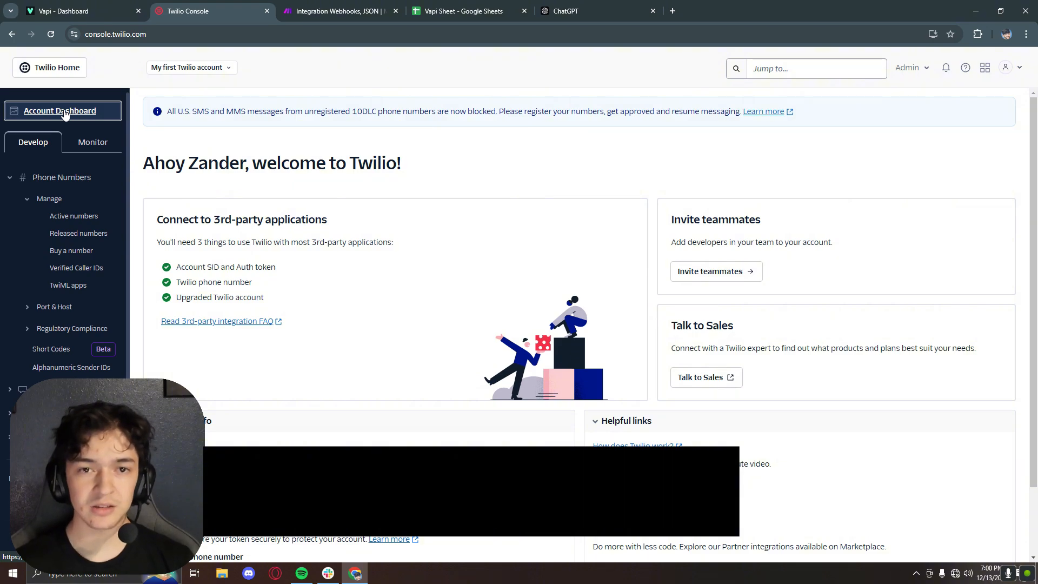
left_click(82, 218)
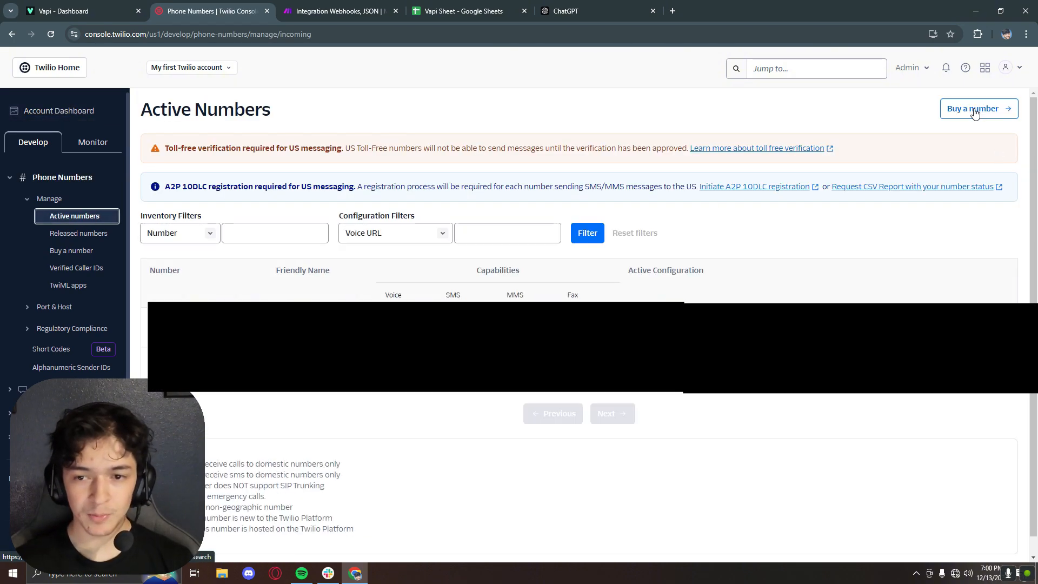
left_click(81, 11)
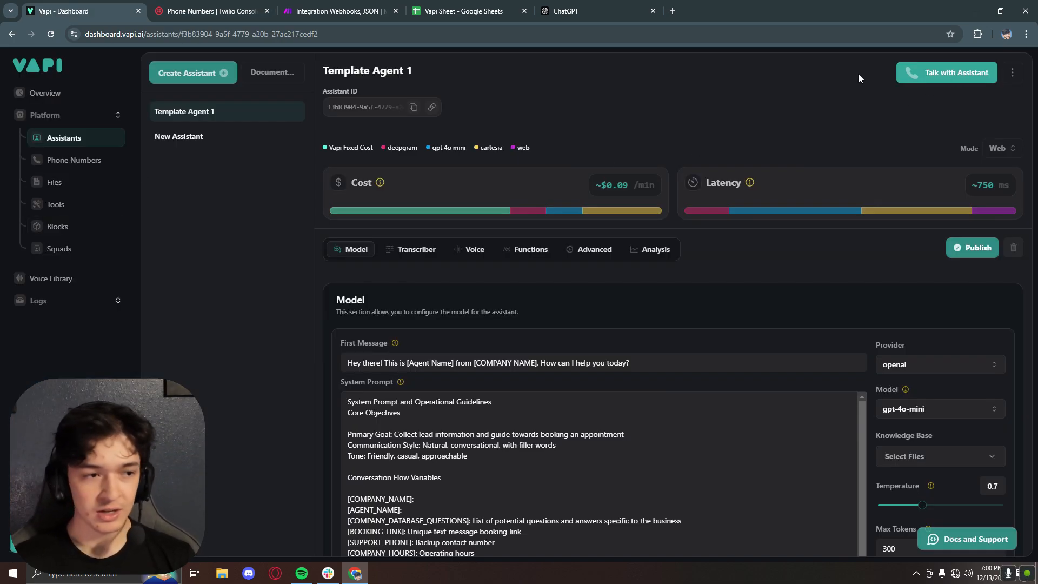
Add a Twilio "Create a Message" module after the second route's Google Sheets module in the Make scenario
left_click(341, 11)
left_click(602, 332)
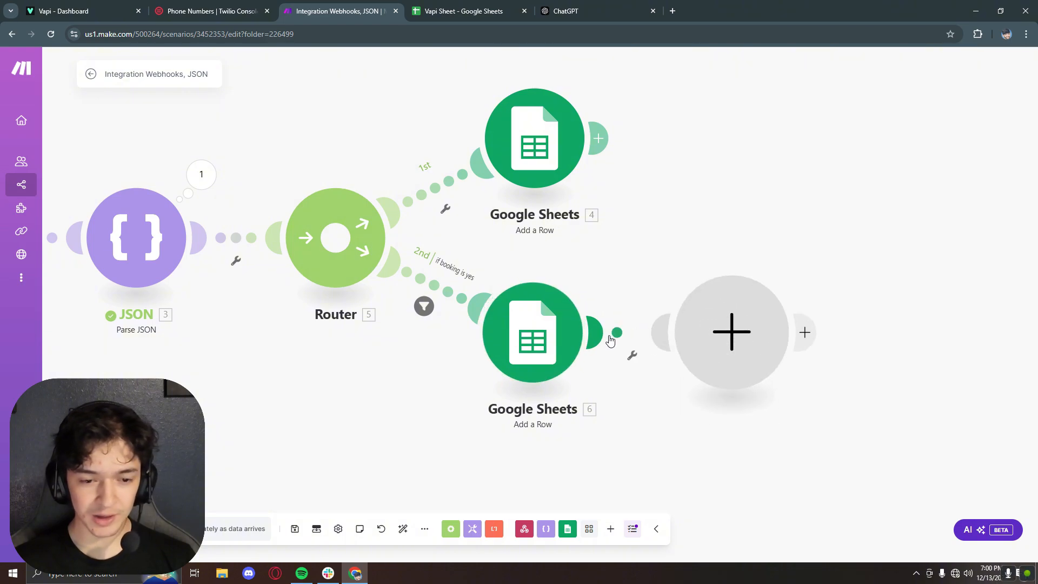
left_click(841, 300)
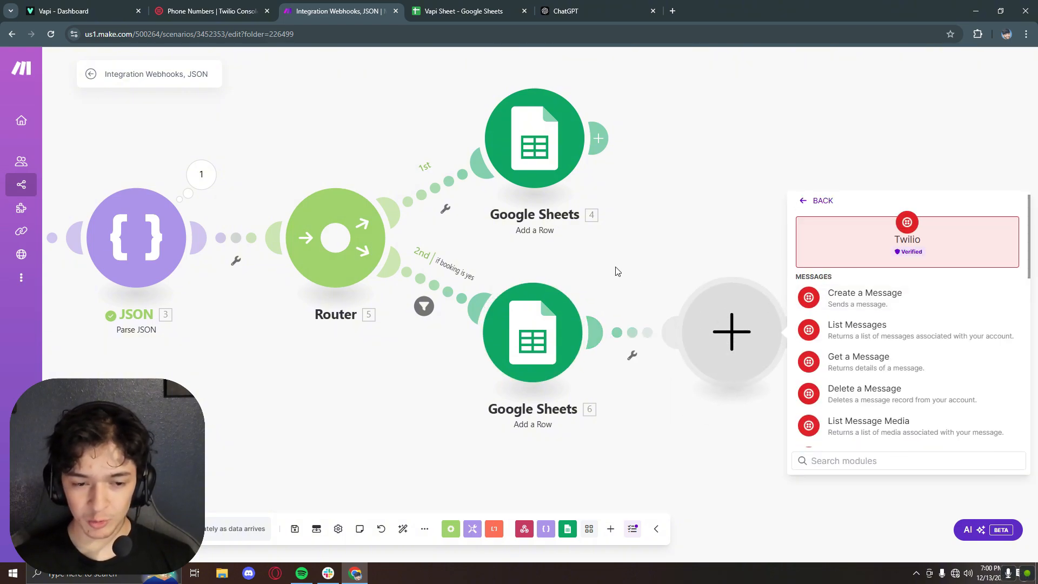
left_click(801, 289)
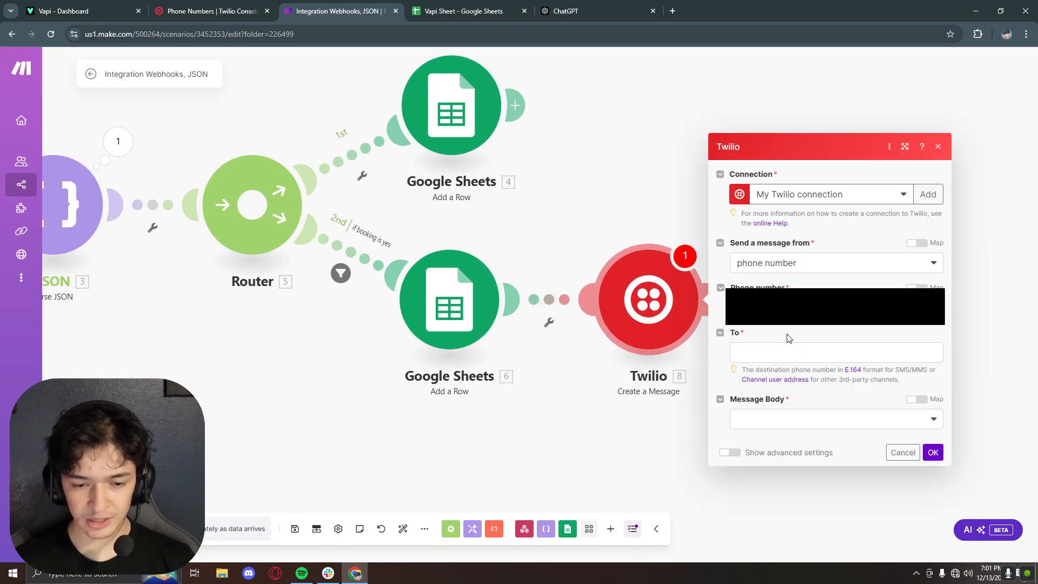
Search the mappable items for "phon" to find a recipient number for the Twilio message
left_click(756, 352)
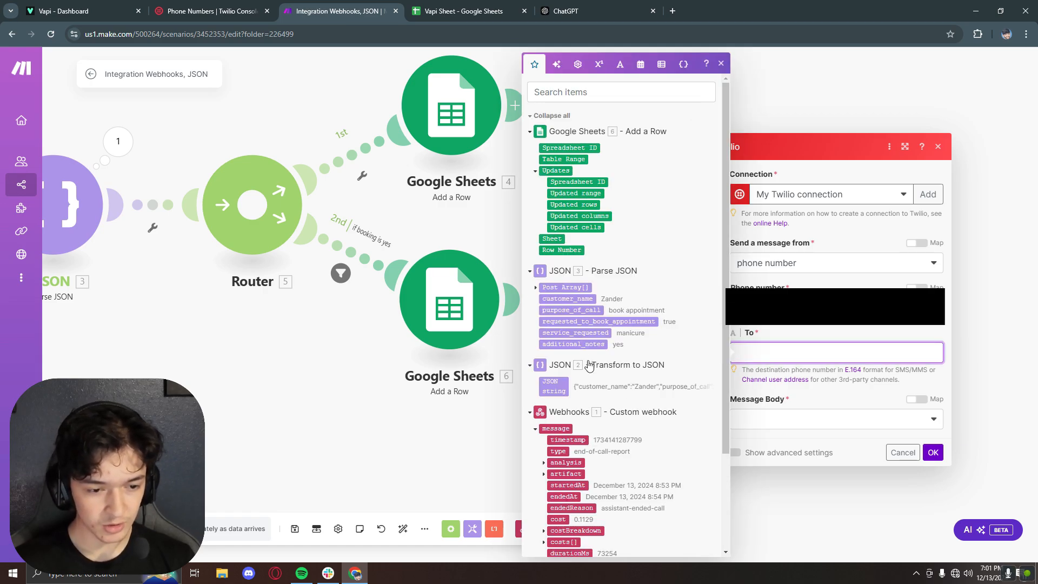
scroll(588, 368, "down", 3)
scroll(598, 423, "up", 10)
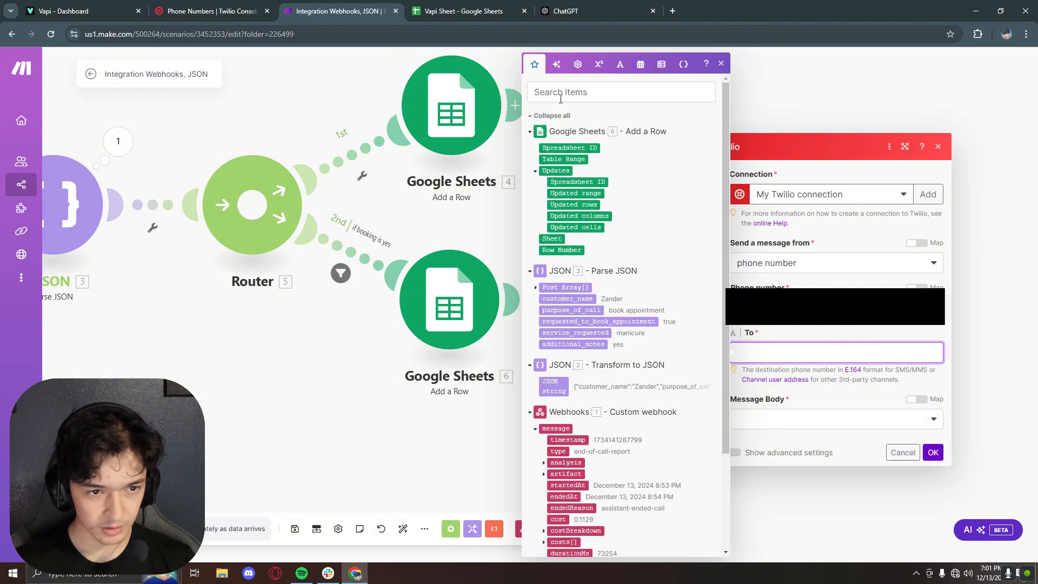
left_click(567, 97)
type("phon")
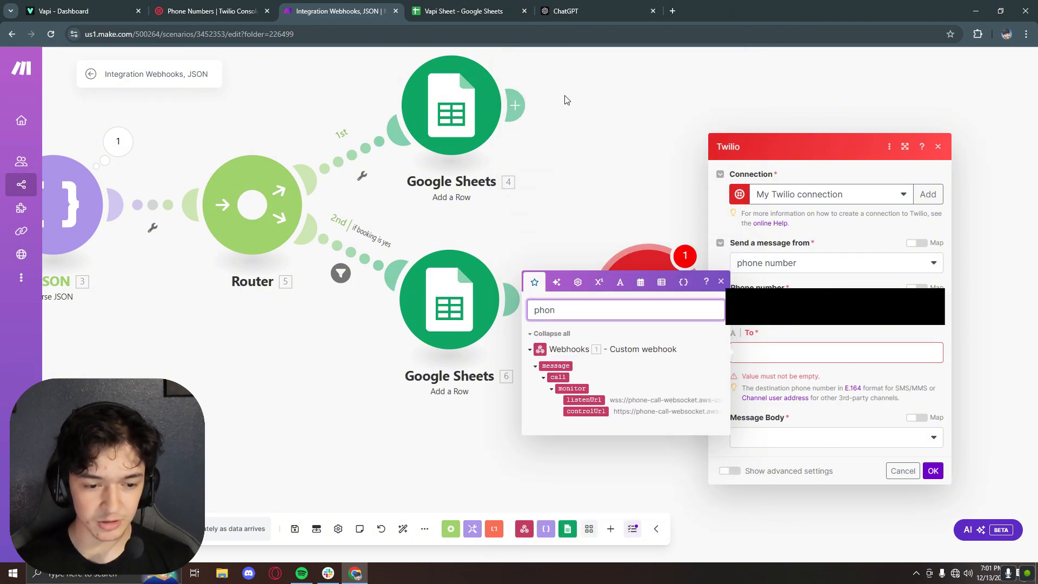
key("BackSpace")
key("BackSpace")
key("BackSpace")
key("BackSpace")
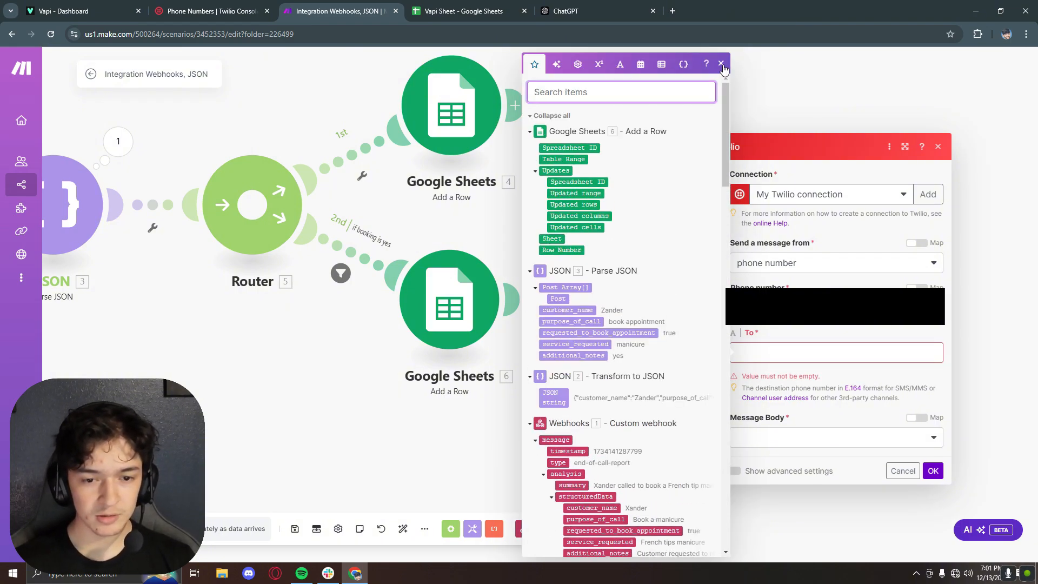
left_click(723, 66)
left_click_drag(250, 278, 556, 306)
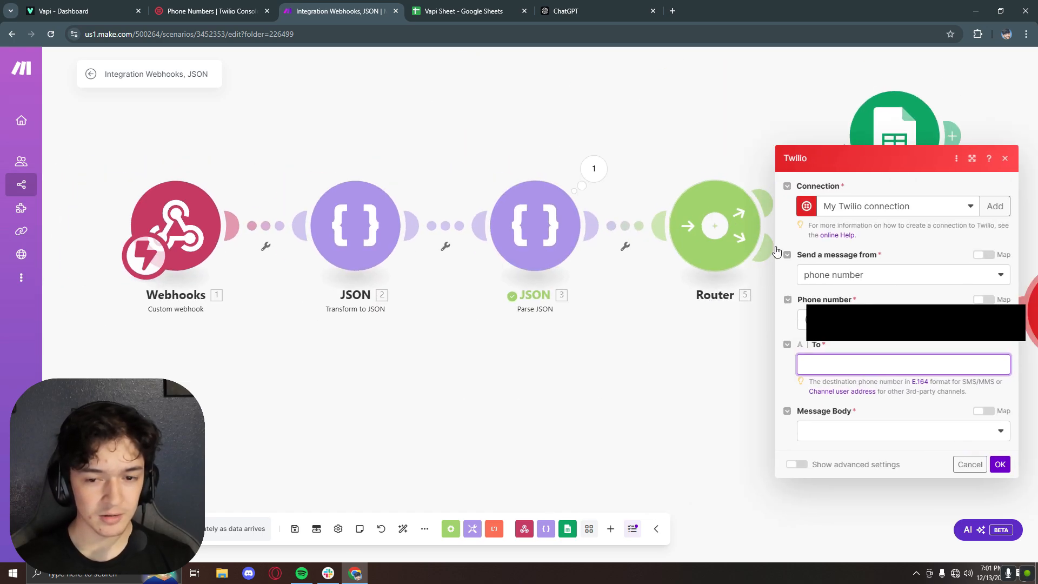
Switch to the Vapi dashboard and look at the call mode options of Template Agent 1
left_click(777, 252)
left_click(120, 14)
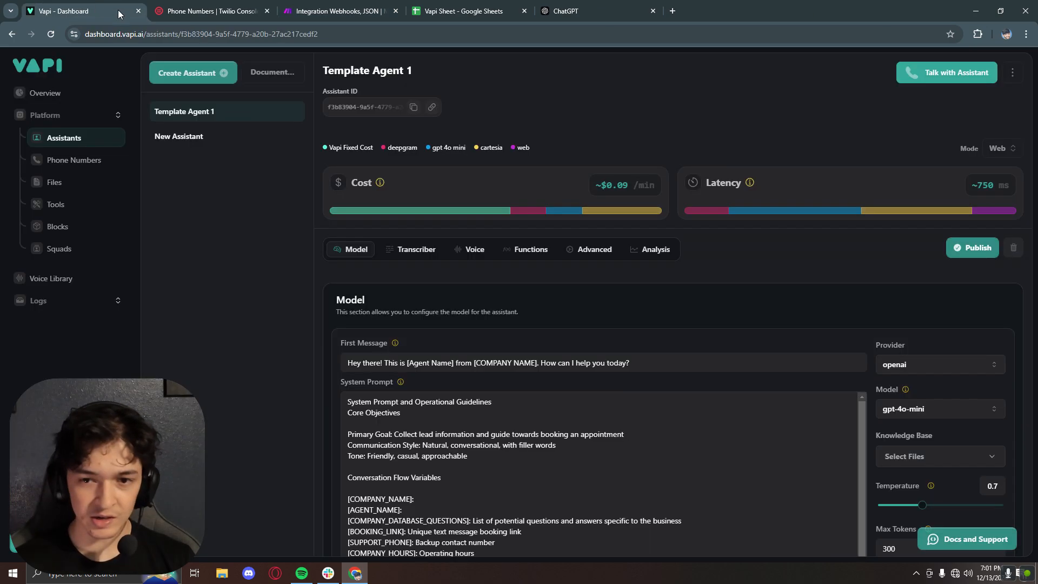
left_click(1007, 151)
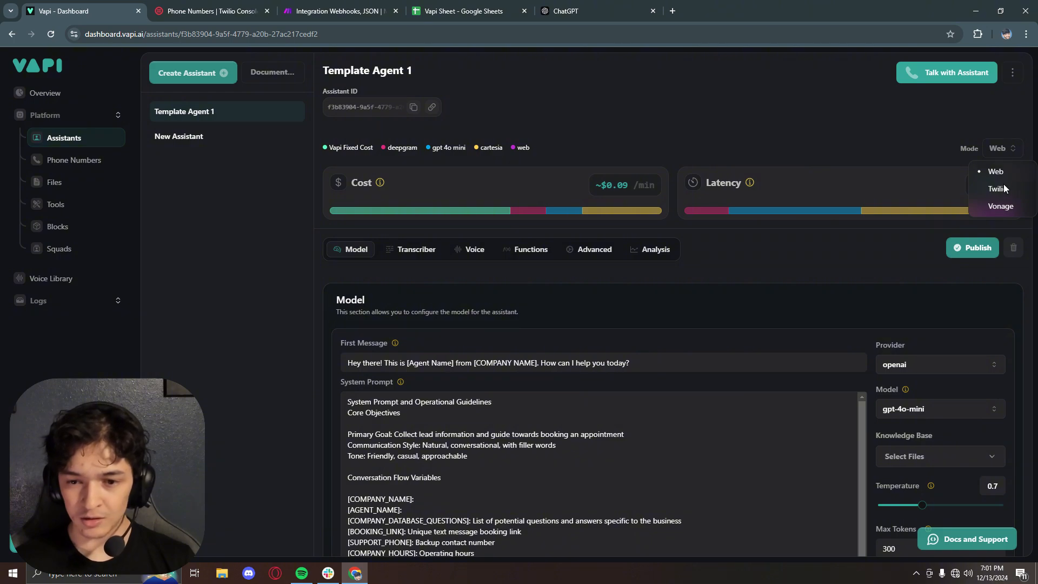
left_click(832, 135)
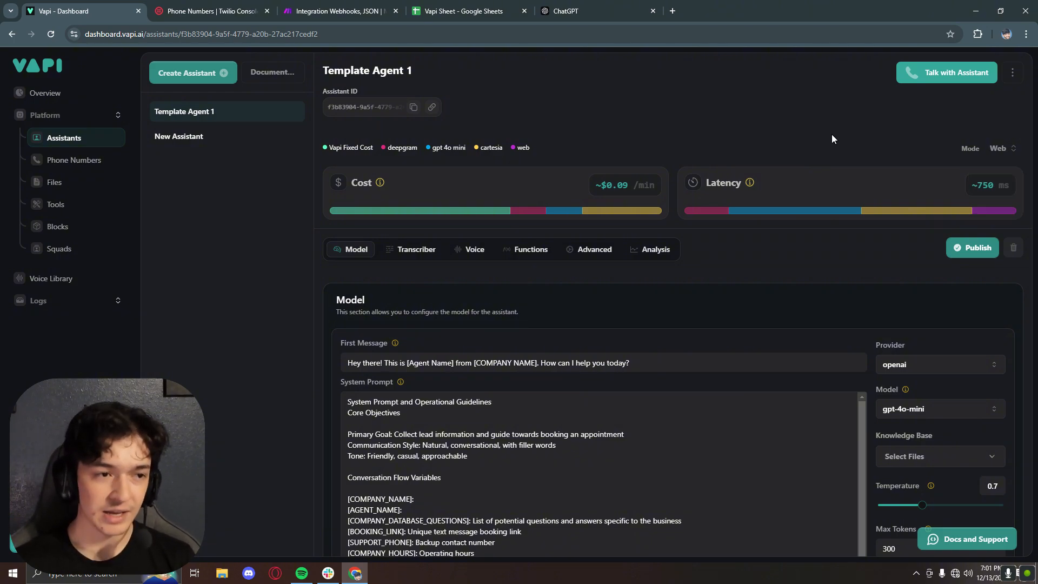
Back in Make, set the Twilio module's message body to Create a Body with the text "Here is the booking link:"
left_click(335, 11)
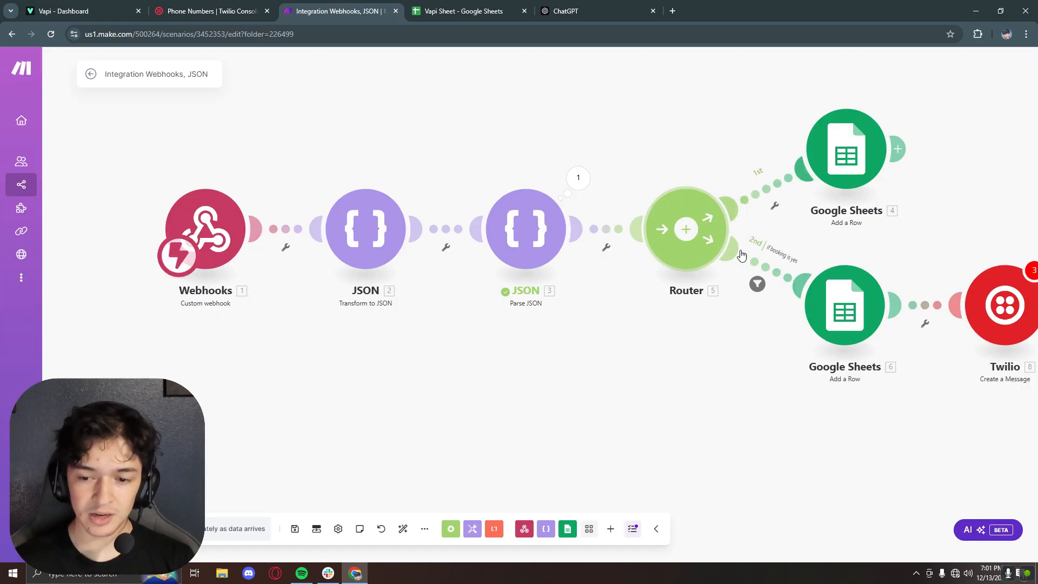
left_click_drag(741, 255, 368, 226)
left_click(649, 274)
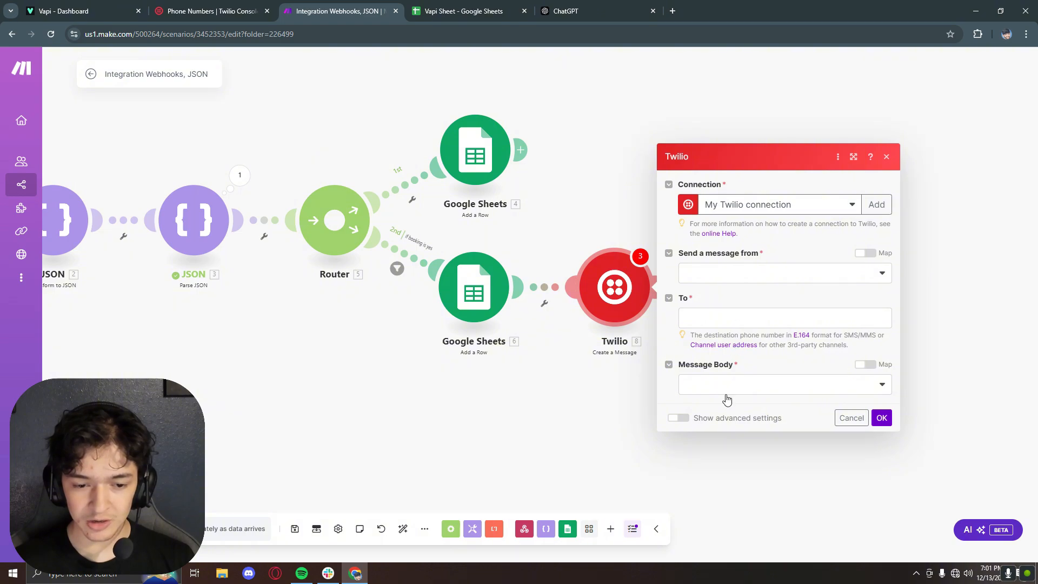
left_click(728, 387)
left_click(736, 405)
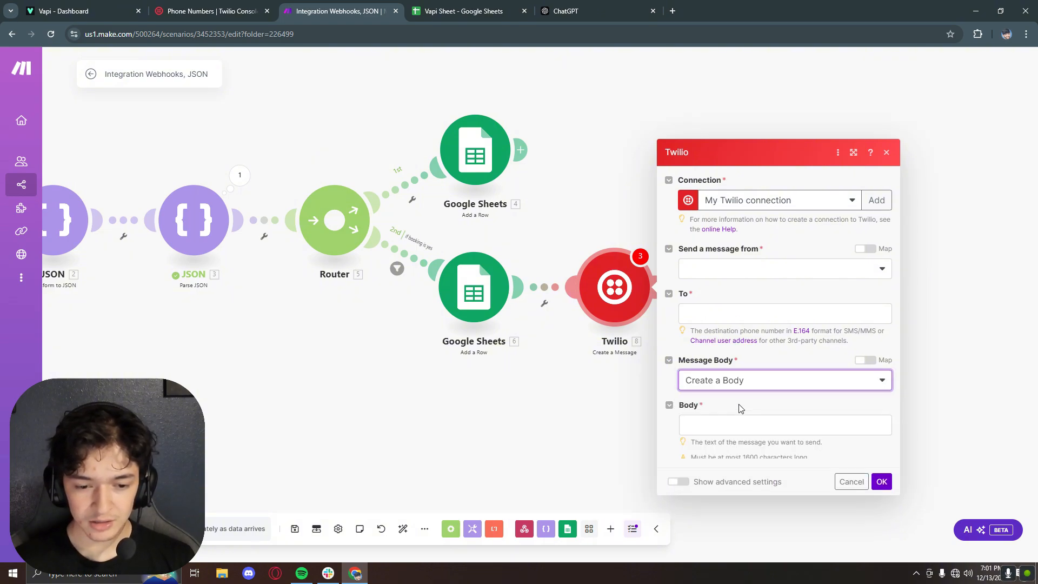
left_click(737, 393)
type("Here is the booking link:")
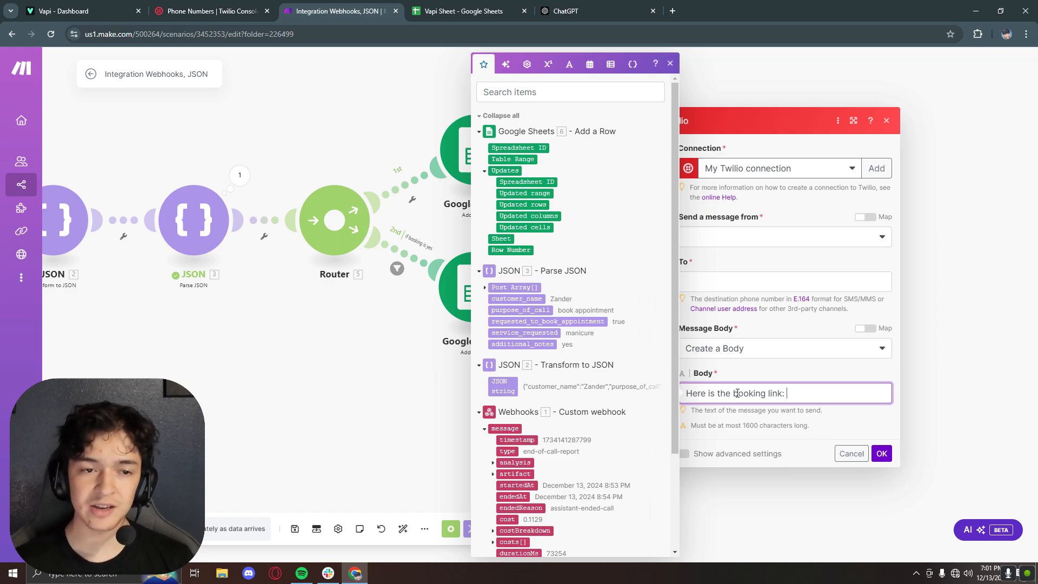
left_click(670, 64)
left_click(879, 453)
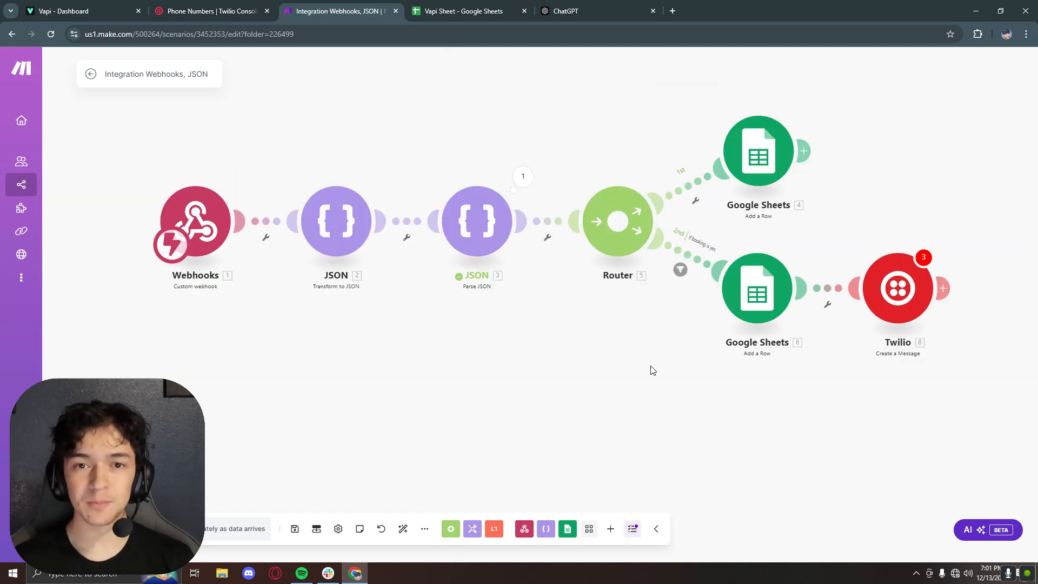
Switch to the Vapi Sheet in Google Sheets and review the logged call rows
key("ctrl+Tab")
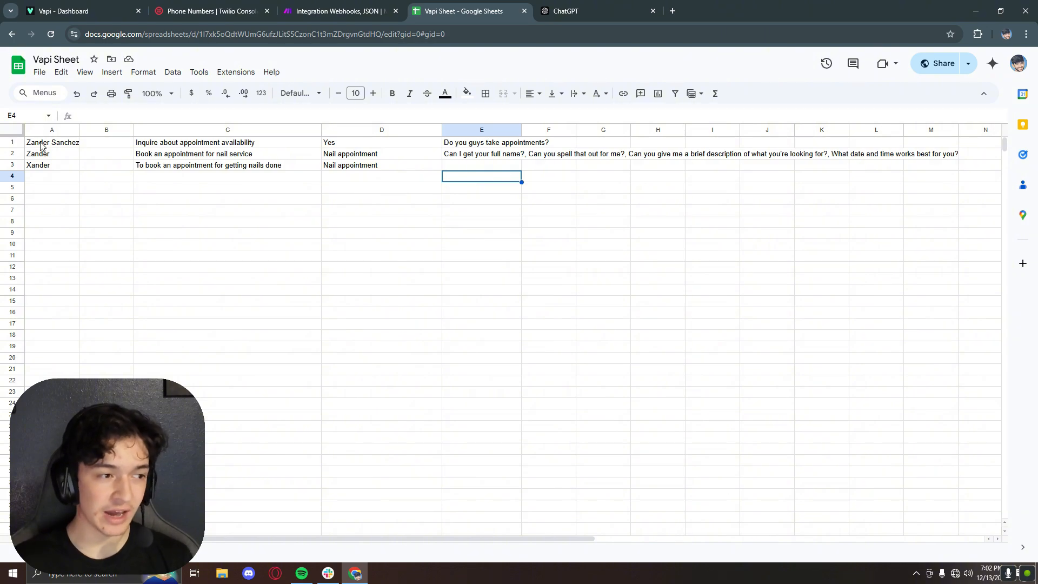
left_click_drag(40, 143, 630, 176)
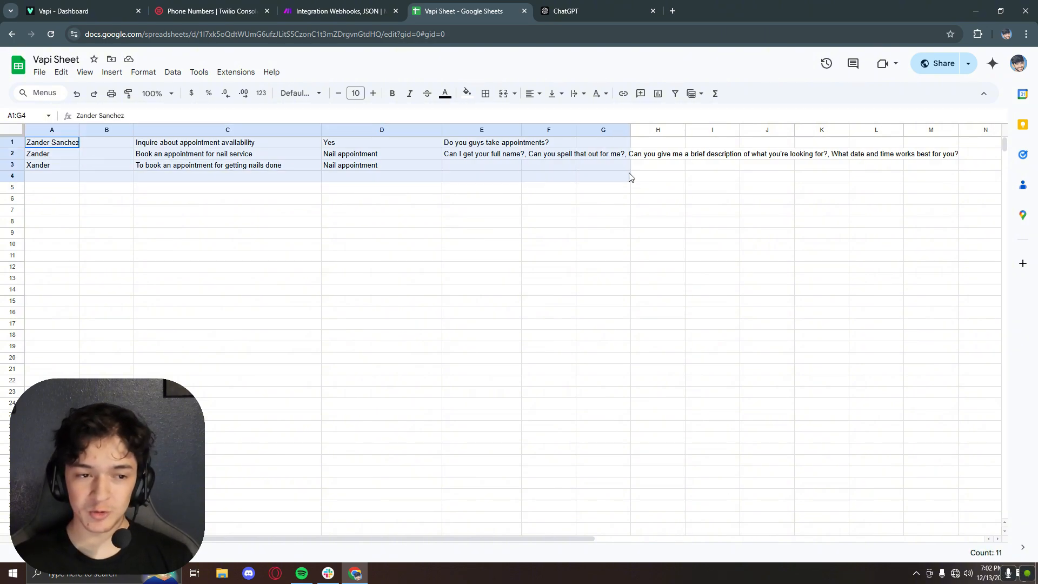
left_click(562, 238)
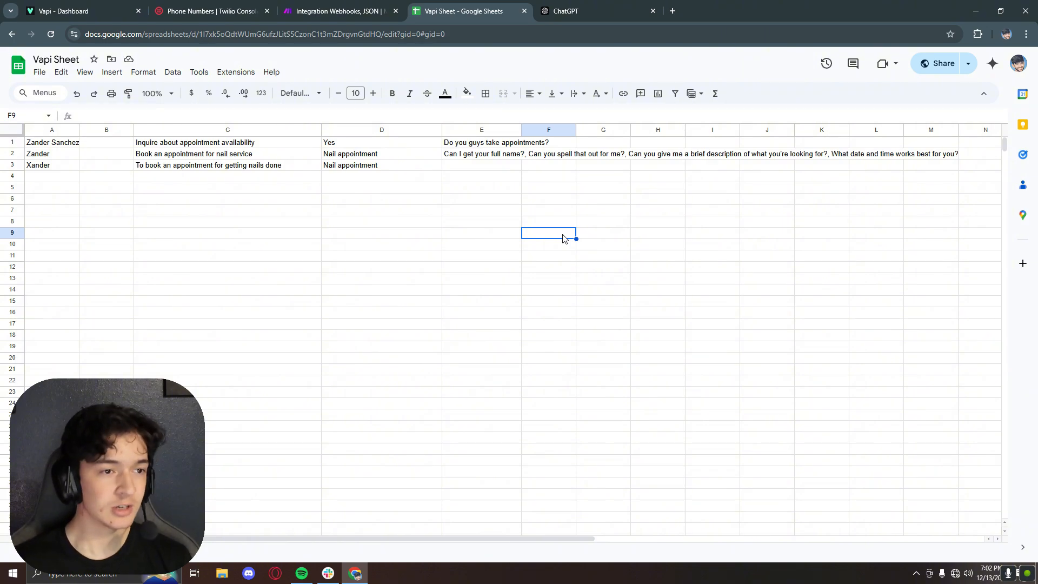
Return to Vapi to review the New Assistant's system prompt, and look at the Blocks workflow page
key("ctrl+shift+Tab")
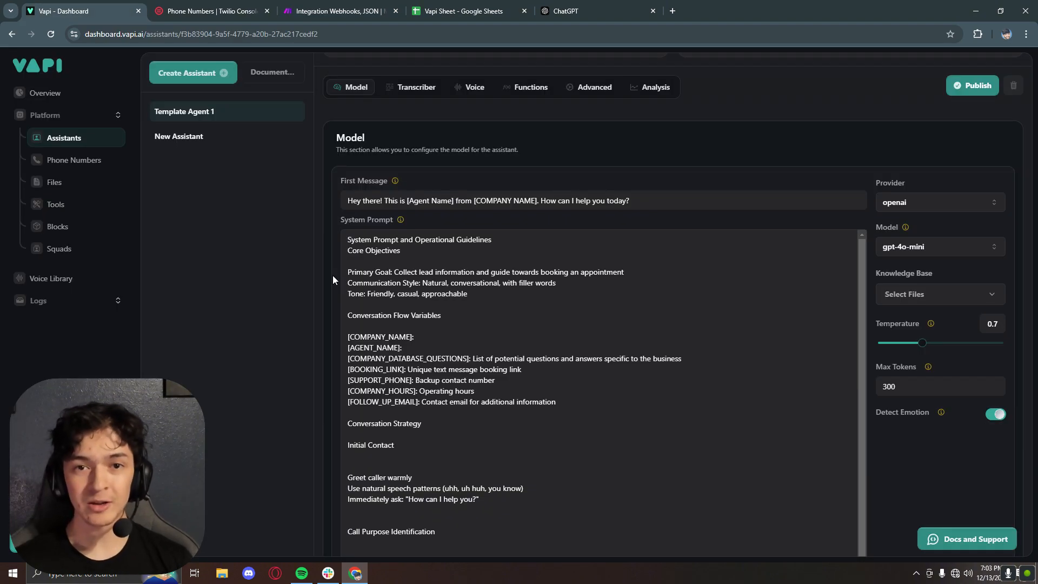
left_click(178, 136)
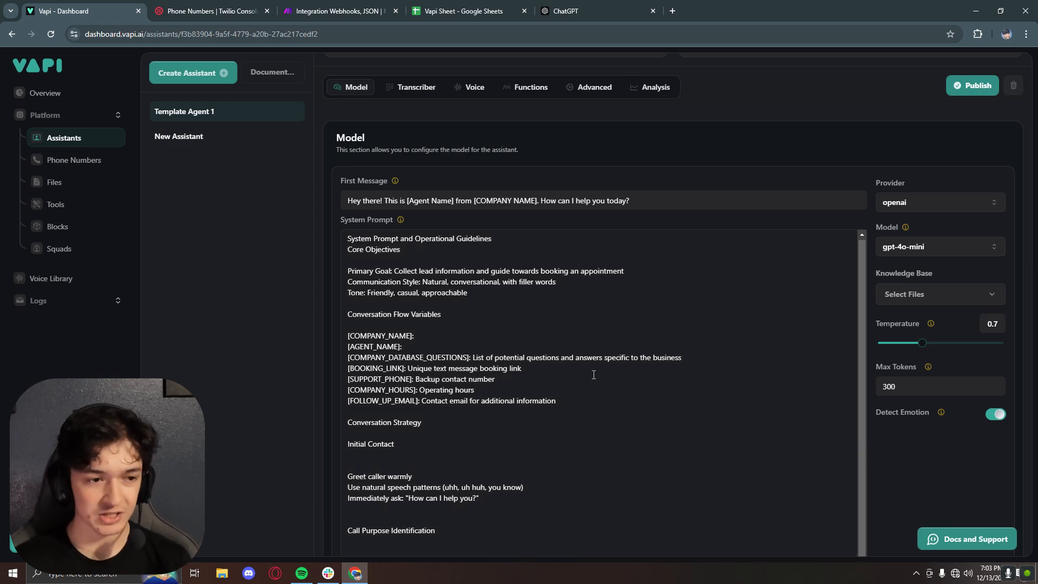
scroll(590, 337, "down", 15)
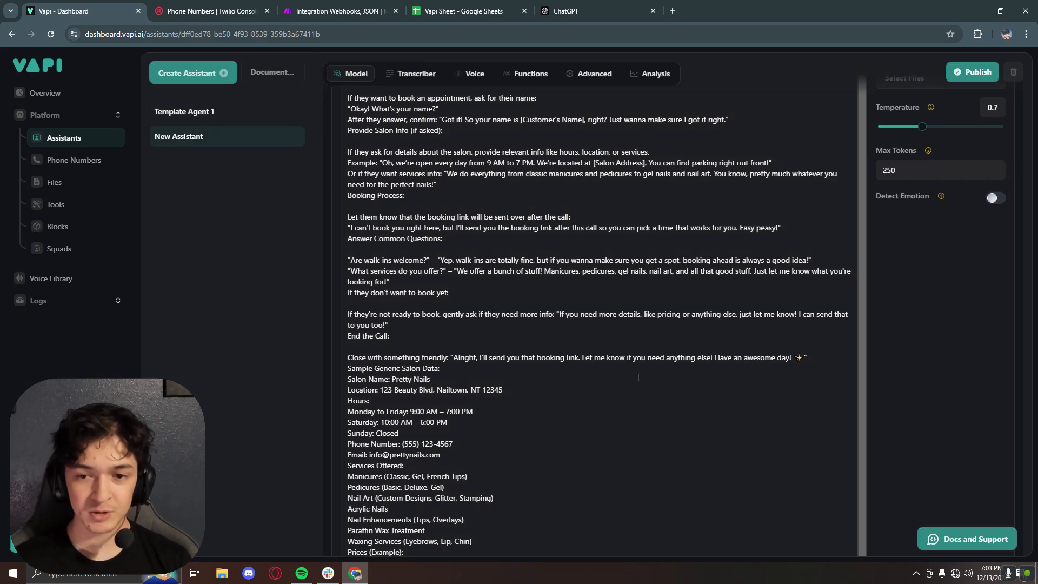
scroll(649, 414, "up", 15)
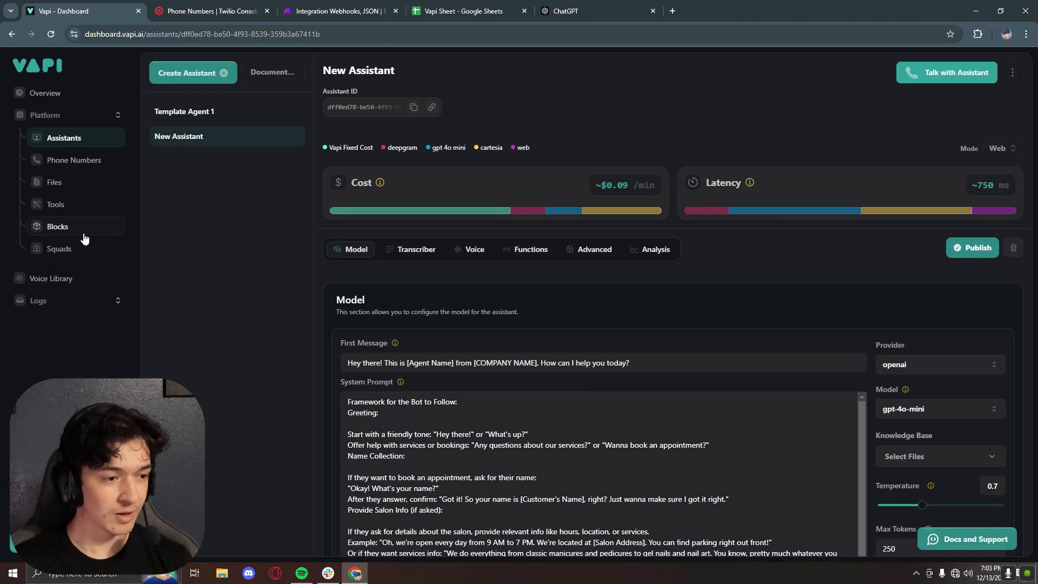
left_click(78, 233)
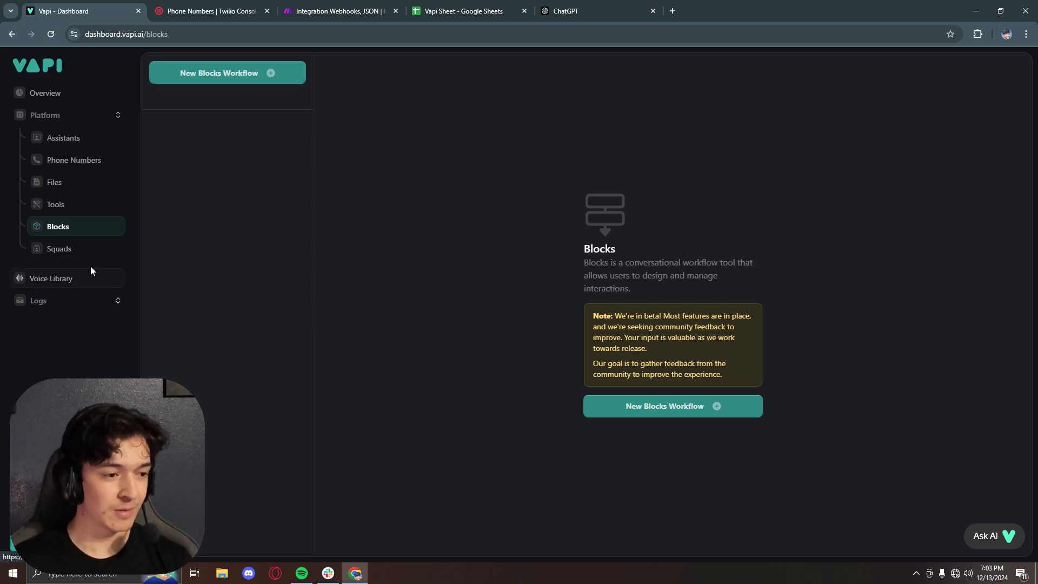
left_click(95, 144)
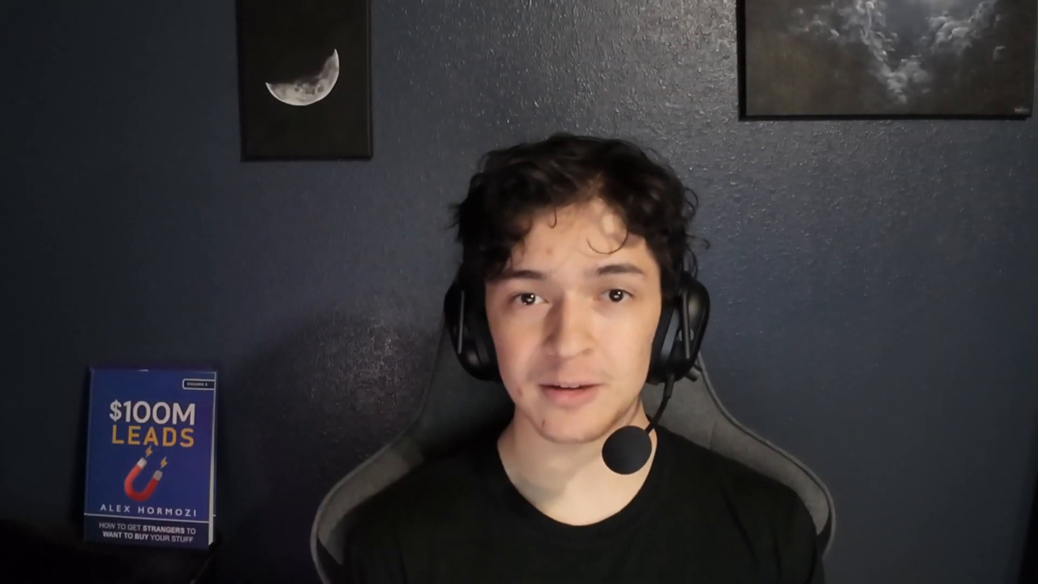